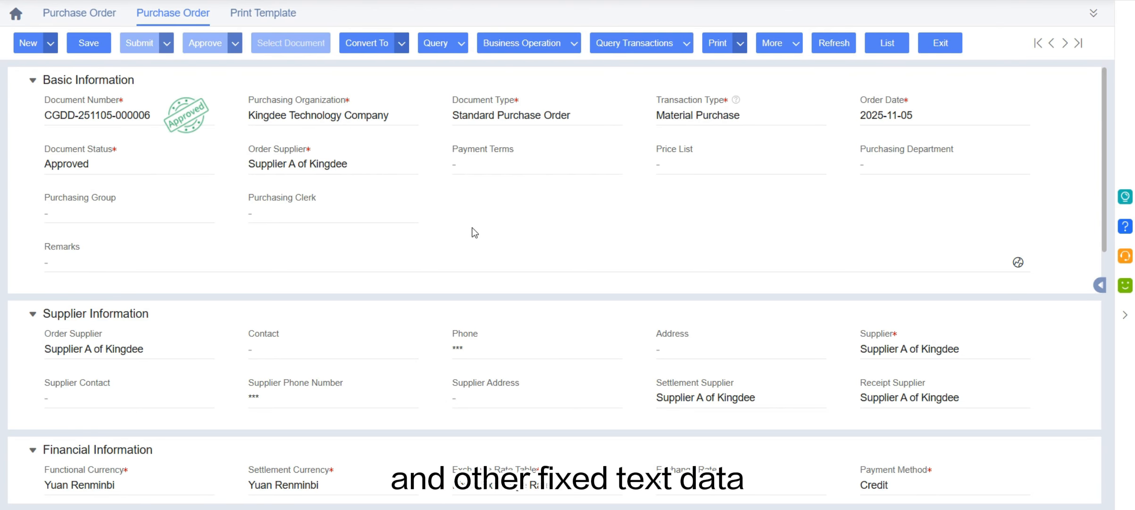
# Review the approved purchase order's basic information and material details, and switch to the list of print templates.
pyautogui.scroll(-10, 454, 226)
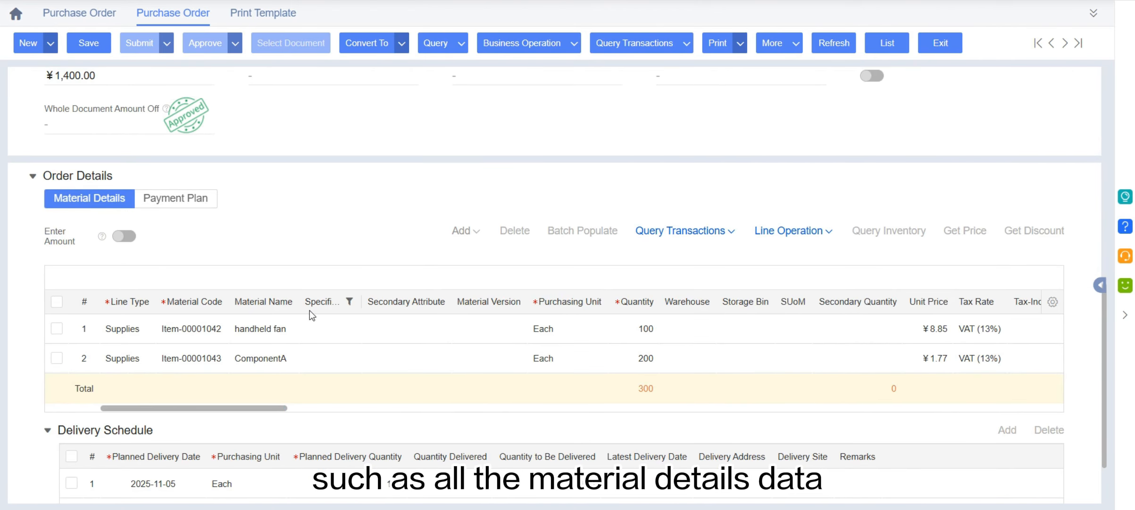
pyautogui.scroll(-1, 293, 391)
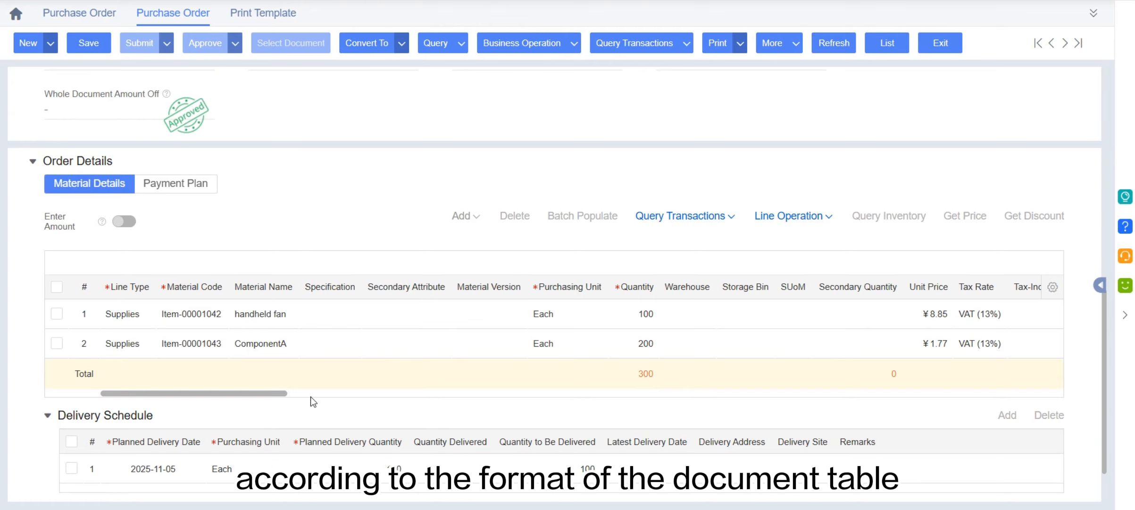
pyautogui.scroll(2, 399, 293)
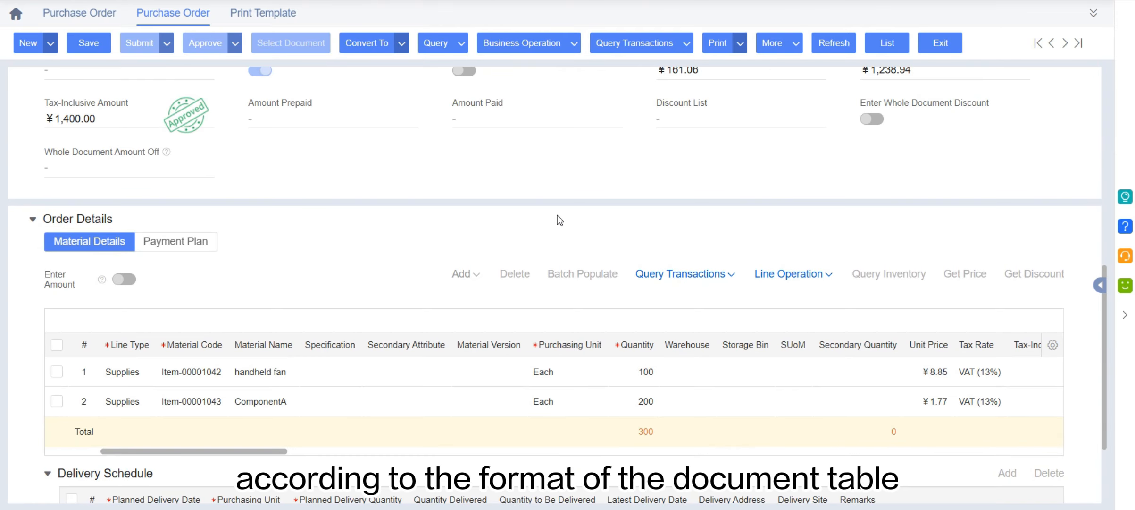
pyautogui.scroll(10, 557, 220)
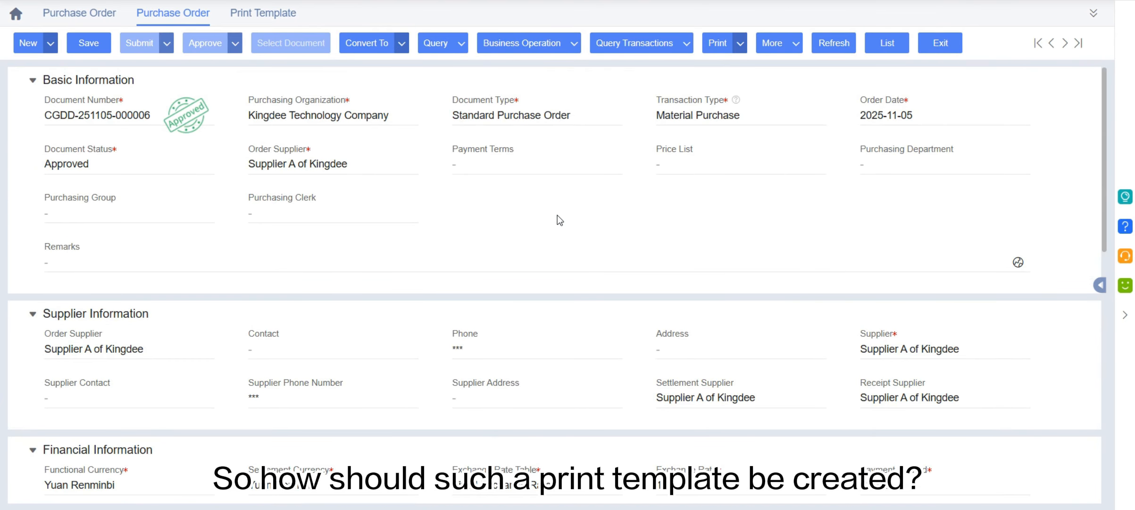
pyautogui.click(255, 14)
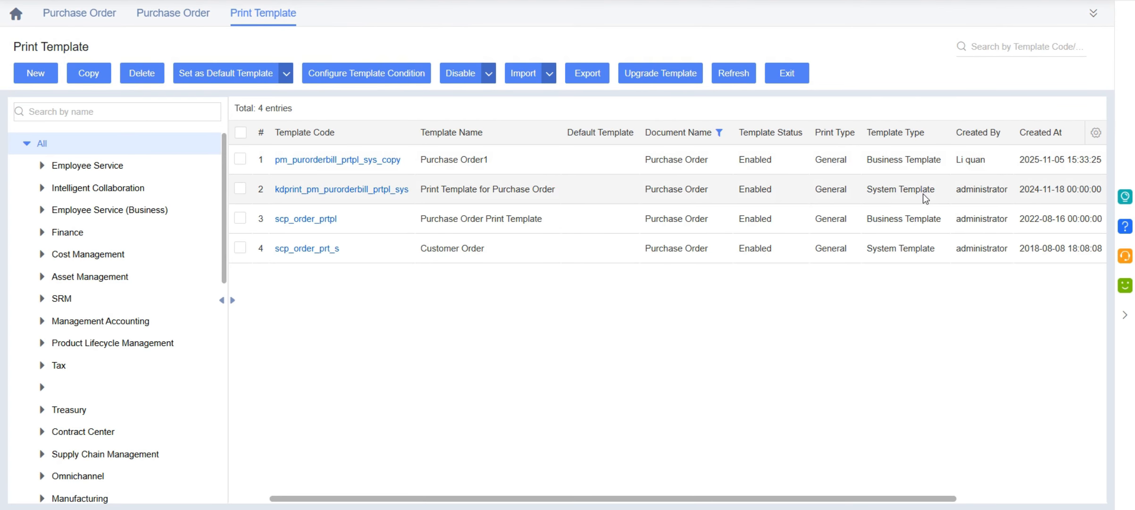
pyautogui.click(531, 196)
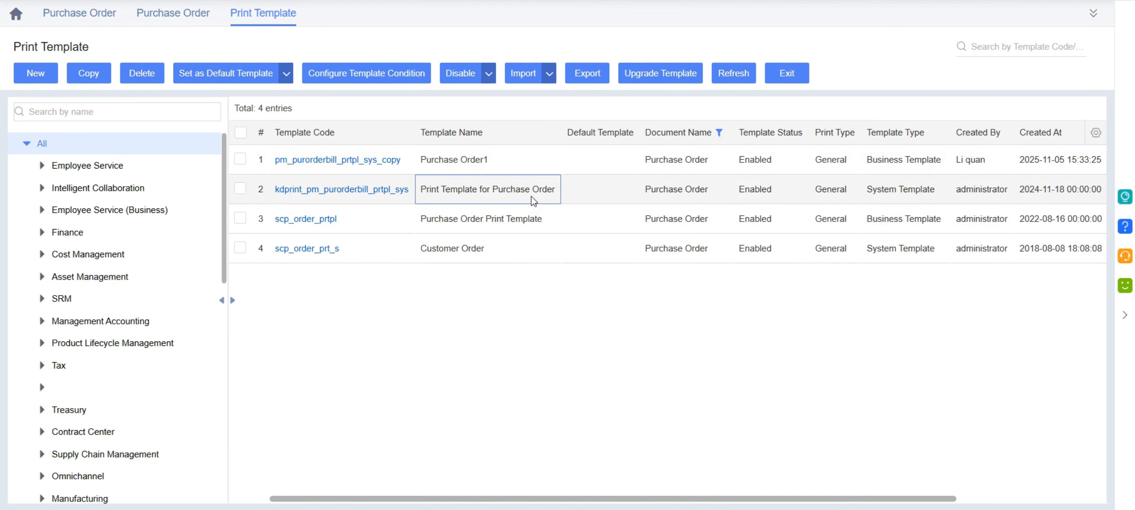
pyautogui.click(91, 76)
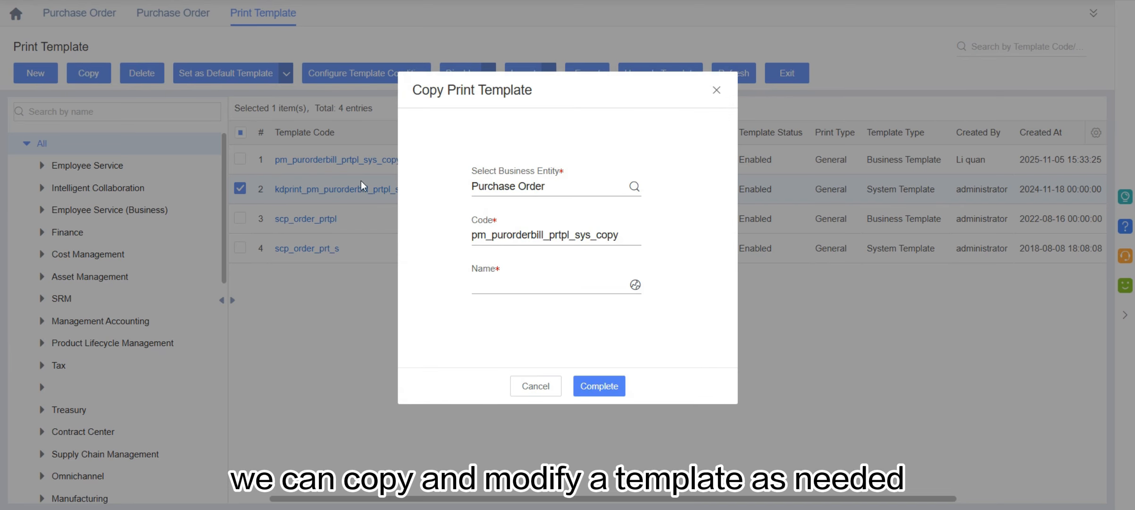
pyautogui.click(536, 388)
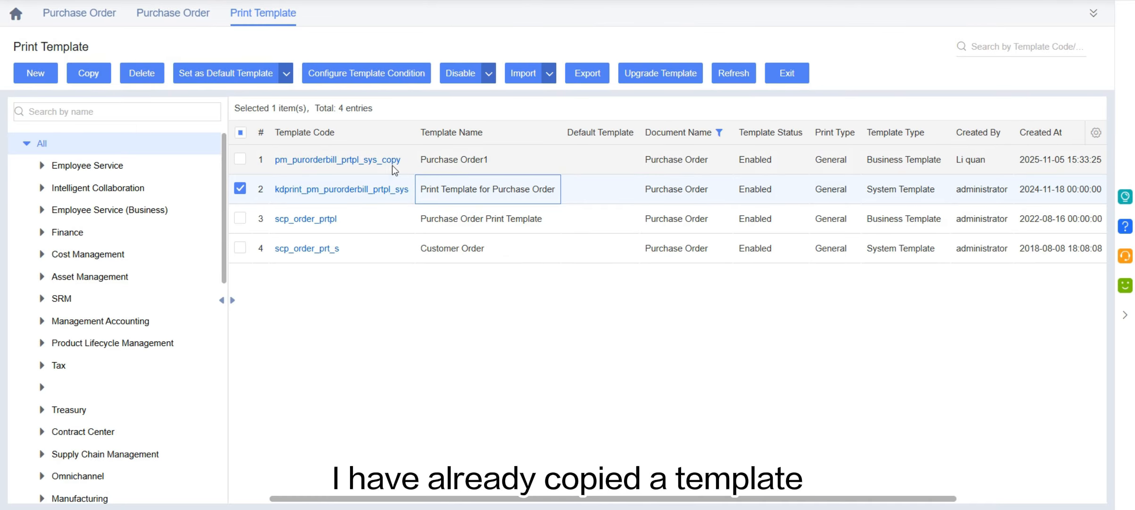
# Open the Purchase Order1 template in the designer and nudge the document type title slightly sideways toward the page's left margin.
pyautogui.click(449, 162)
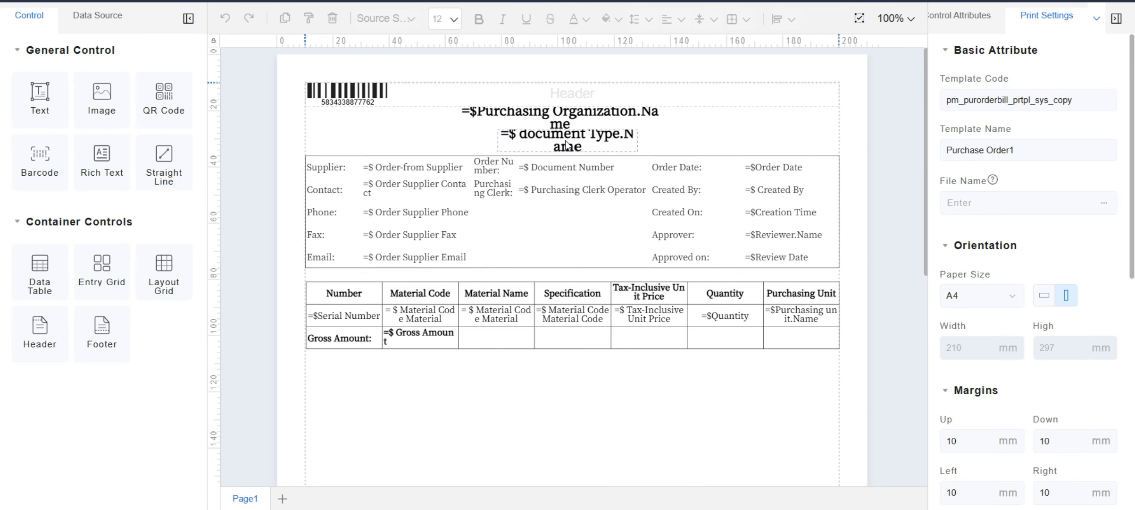
pyautogui.moveTo(566, 144); pyautogui.dragTo(560, 140)
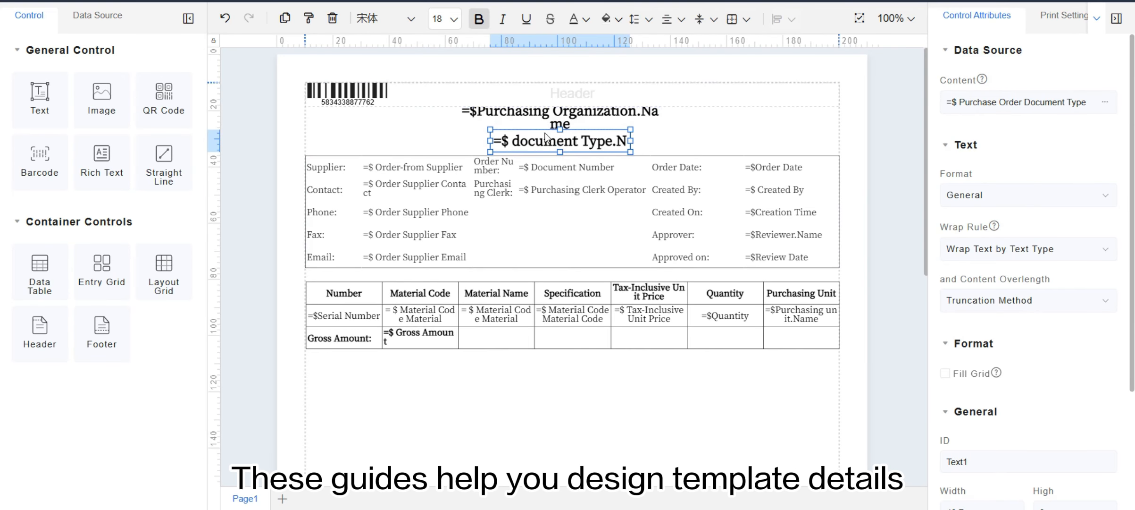
# Try cell and row selection in the supplier information grid, and reposition the material details table slightly.
pyautogui.click(406, 194)
pyautogui.click(406, 194)
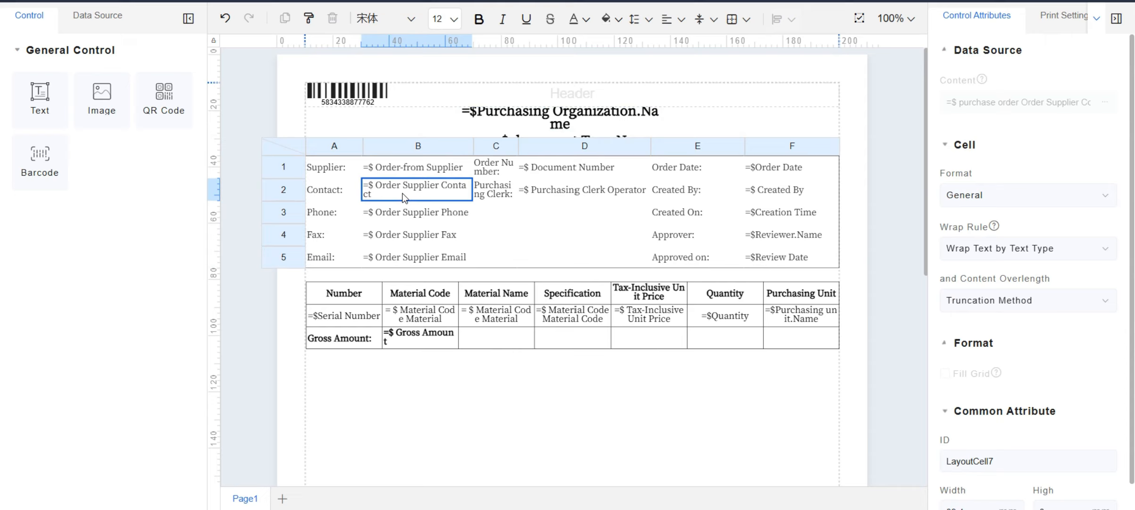
pyautogui.click(282, 193)
pyautogui.click(294, 175)
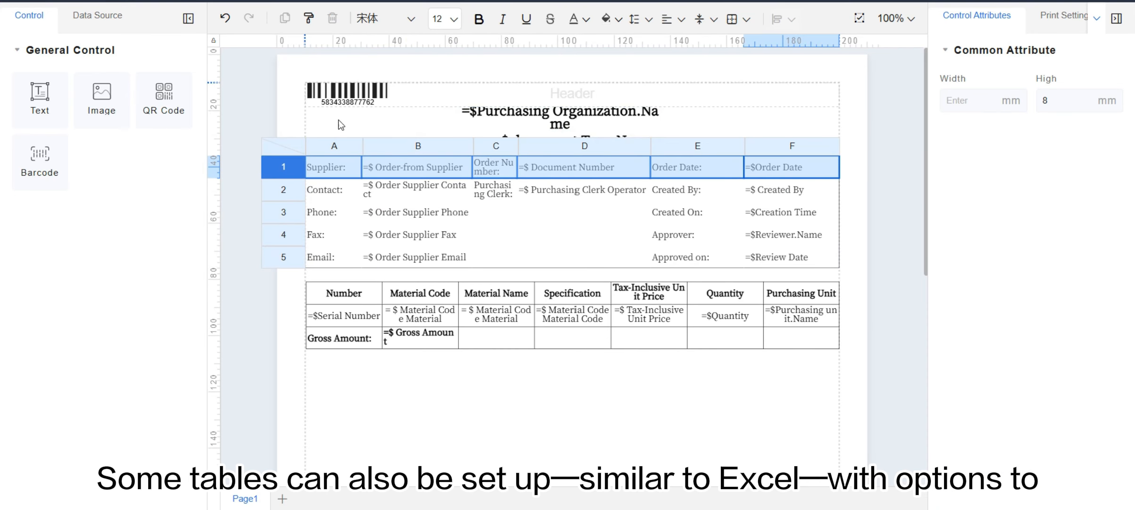
pyautogui.click(351, 124)
pyautogui.click(425, 287)
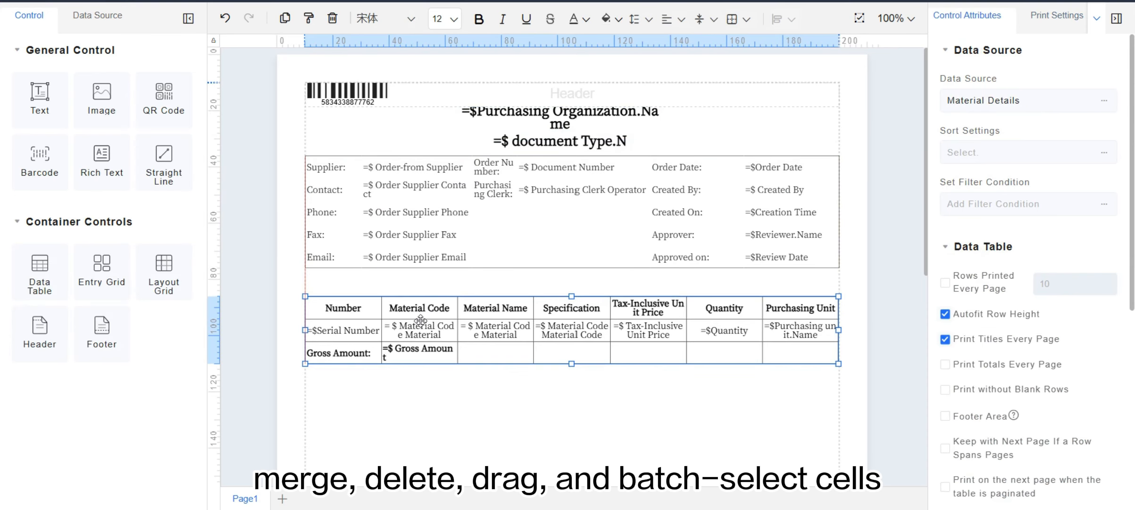
# Select both titles, the supplier grid and the material table together, and view the available fonts and font sizes.
pyautogui.moveTo(274, 120); pyautogui.dragTo(800, 320)
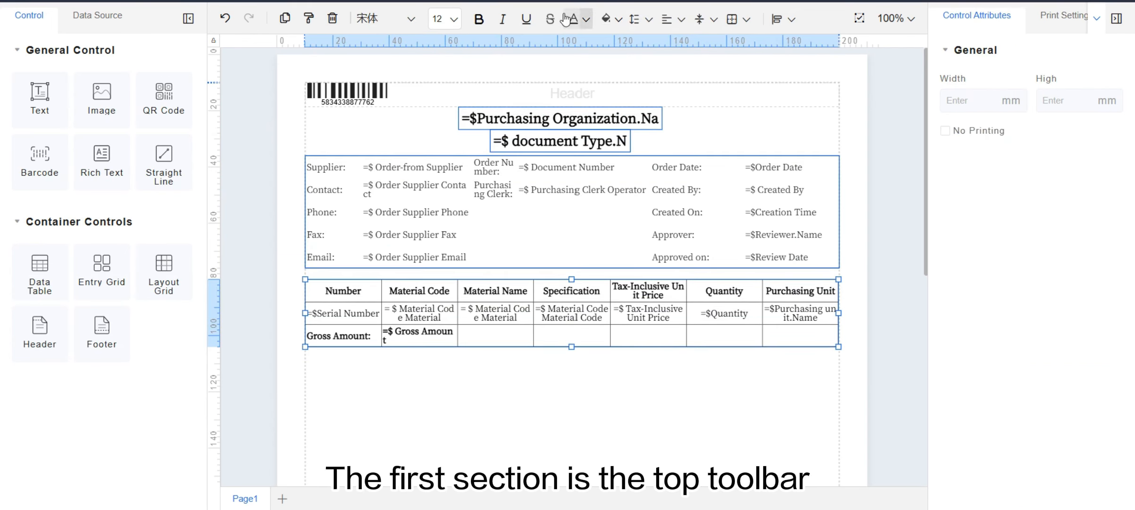
pyautogui.click(412, 20)
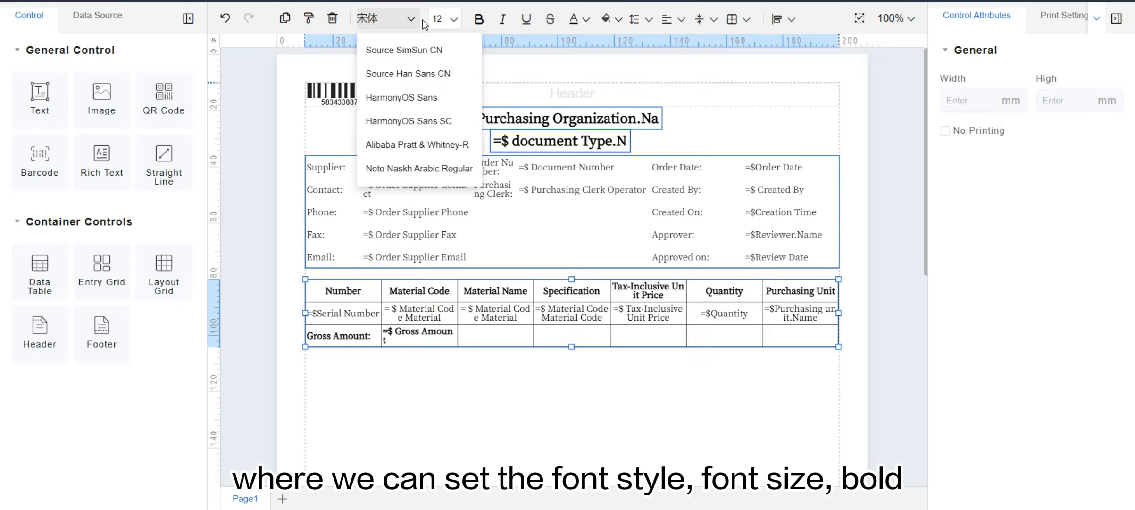
pyautogui.click(455, 21)
pyautogui.click(455, 22)
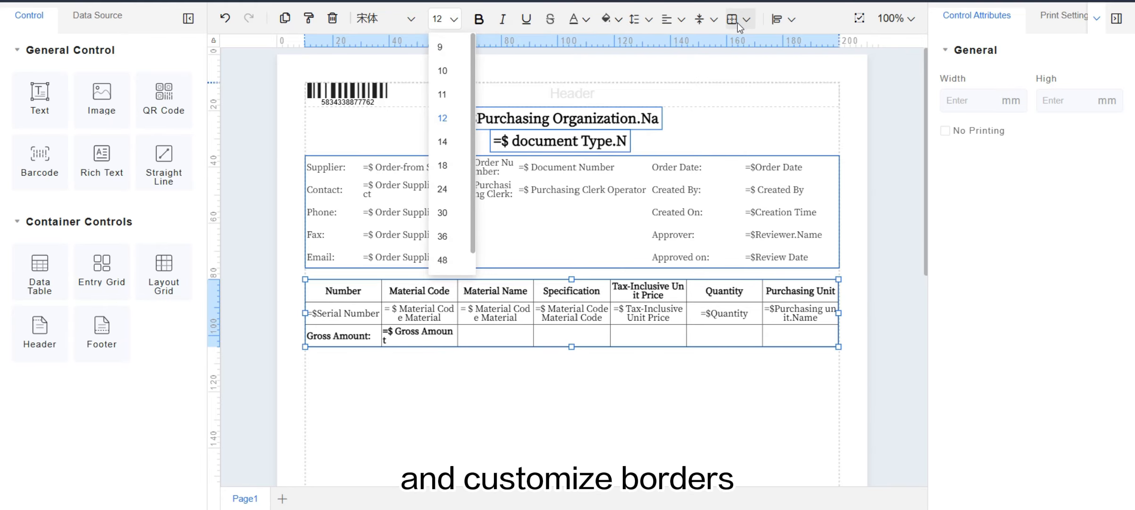
pyautogui.click(736, 132)
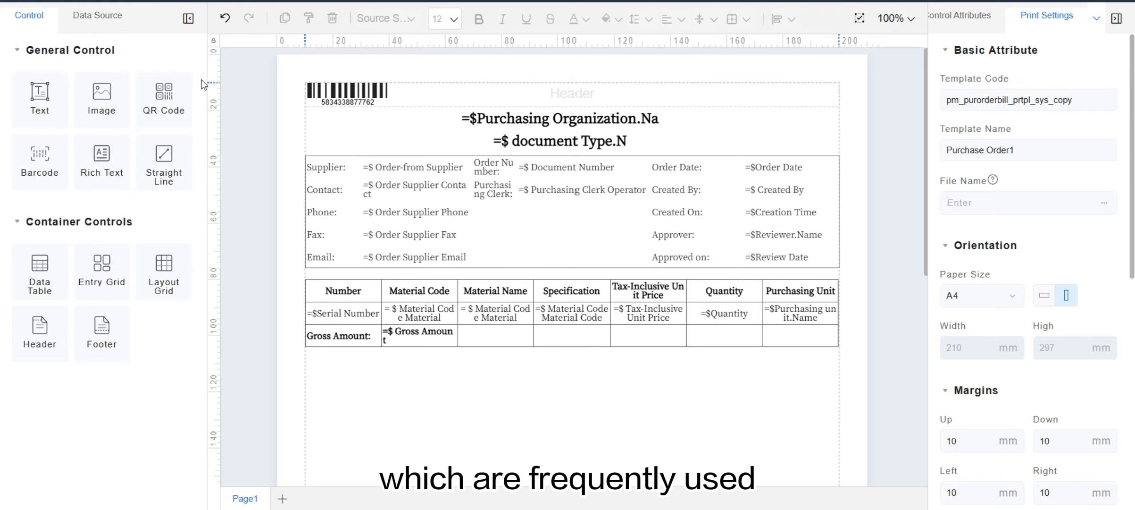
# Place a text control in the blank area below the material details table and compare it with the document type title.
pyautogui.scroll(-1, 303, 175)
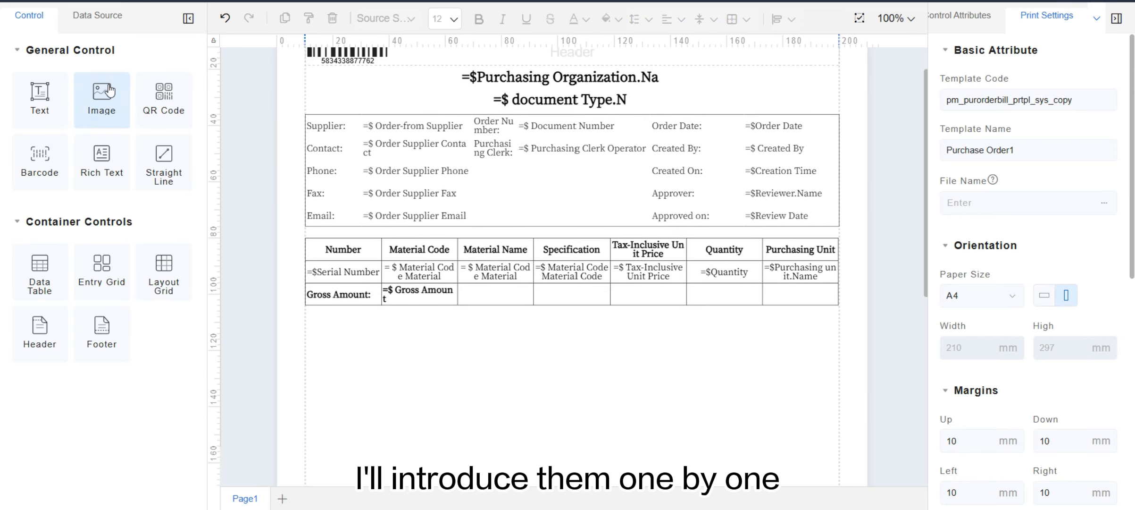
pyautogui.moveTo(40, 94); pyautogui.dragTo(419, 346)
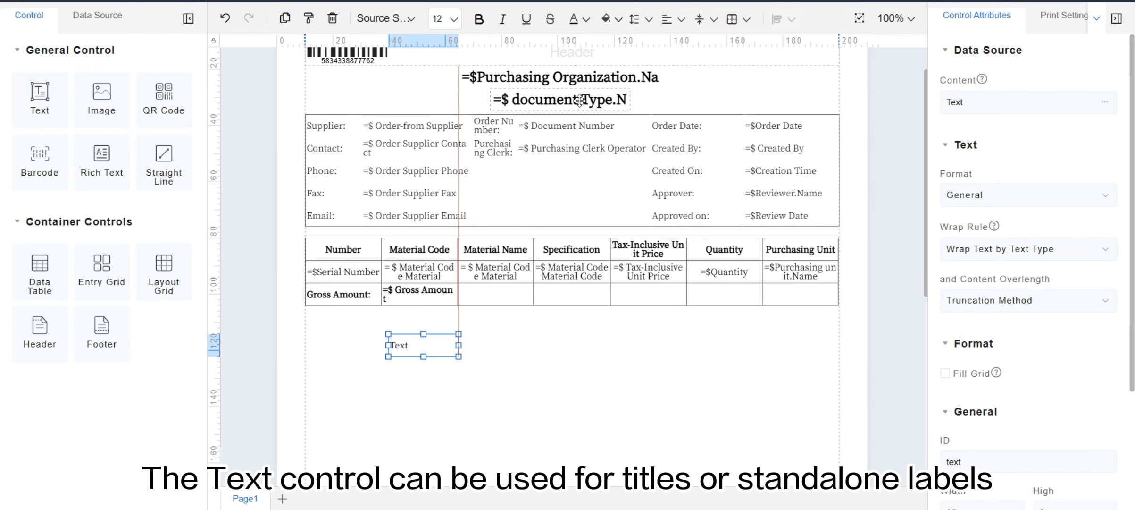
pyautogui.click(571, 83)
pyautogui.click(573, 110)
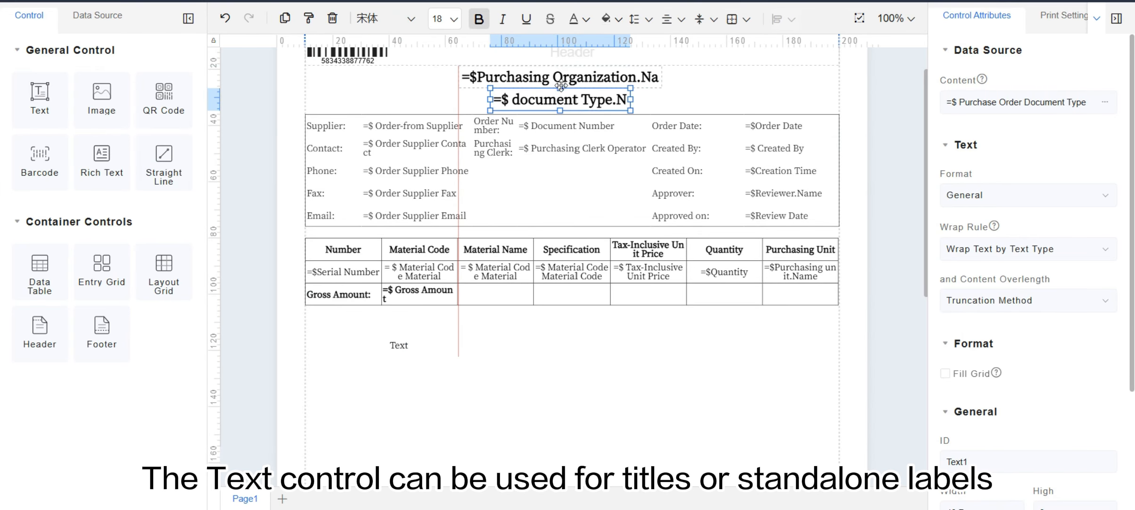
# Try appending "tect" to the new text control, and bind its content to the purchase order's Document Number field.
pyautogui.click(404, 336)
pyautogui.write('te')
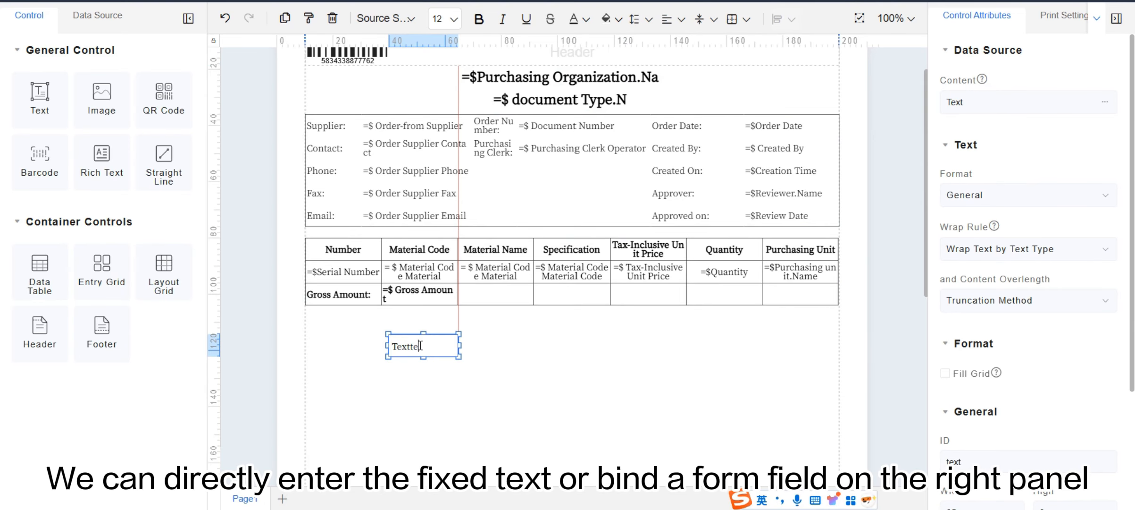
pyautogui.write('ct')
pyautogui.click(1051, 99)
pyautogui.click(1106, 103)
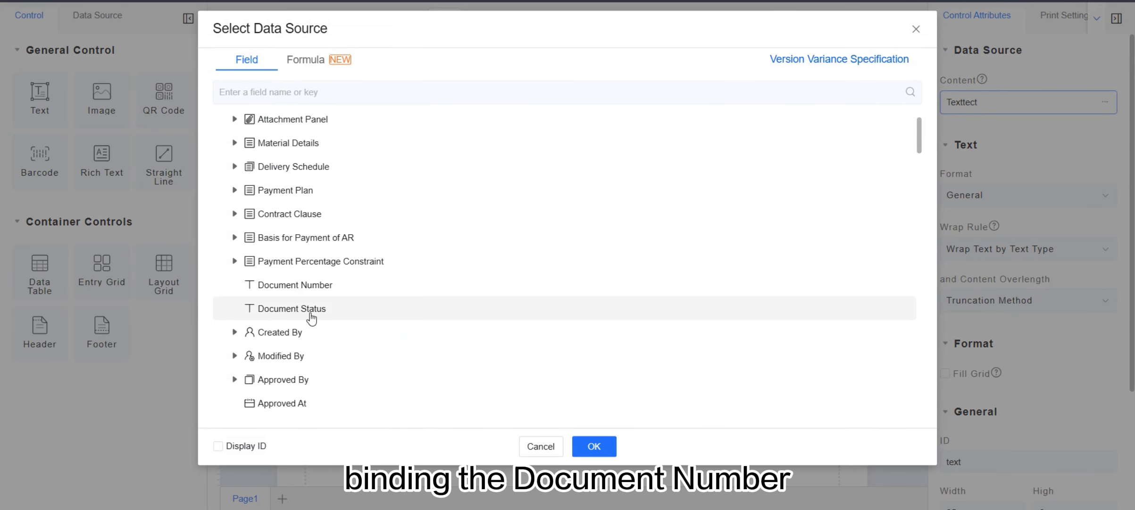
pyautogui.click(297, 316)
pyautogui.click(594, 446)
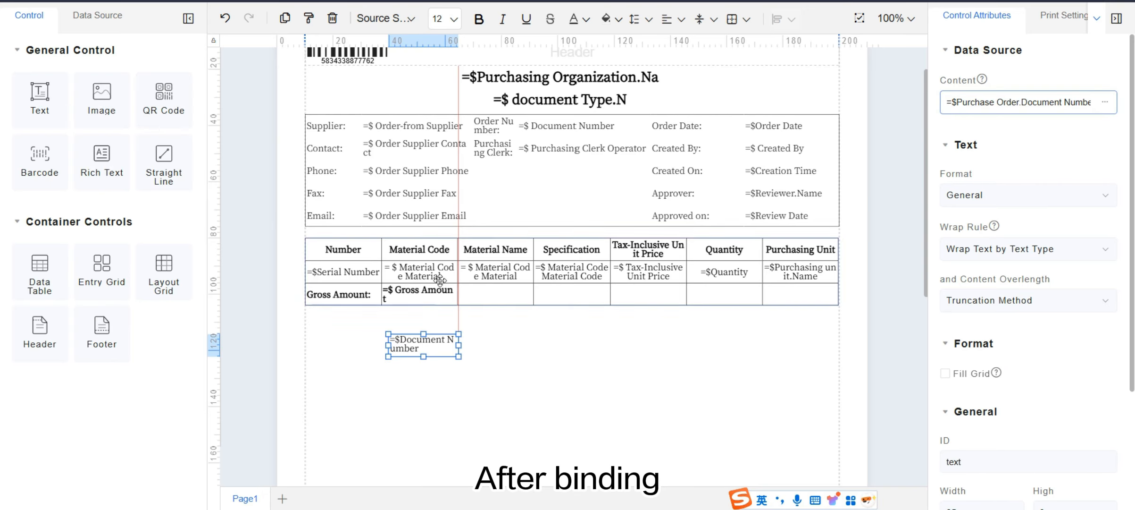
# Format the Document Number text as bold at size 24 and widen its box to about 80 mm.
pyautogui.click(446, 19)
pyautogui.click(446, 189)
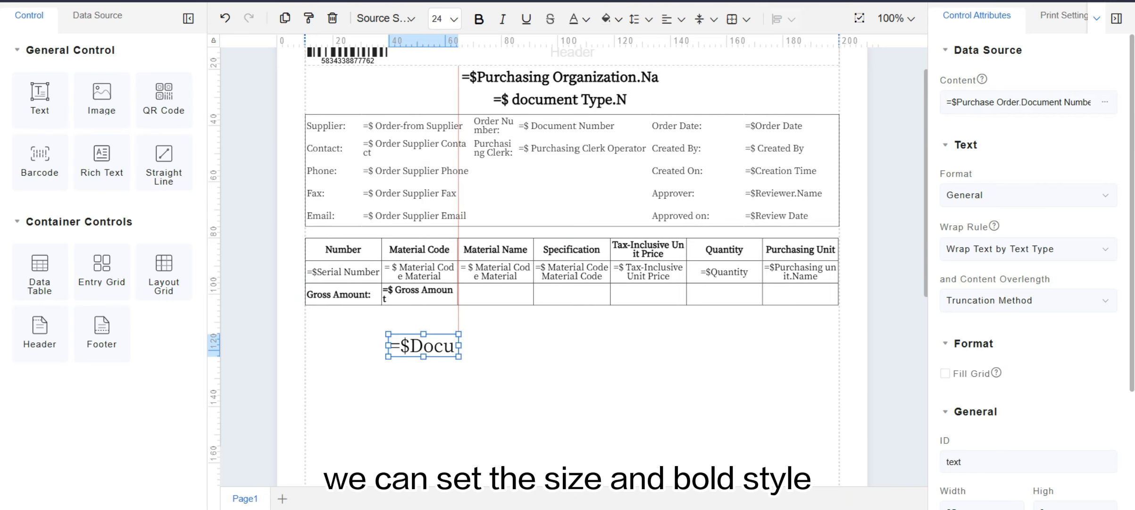
pyautogui.click(479, 19)
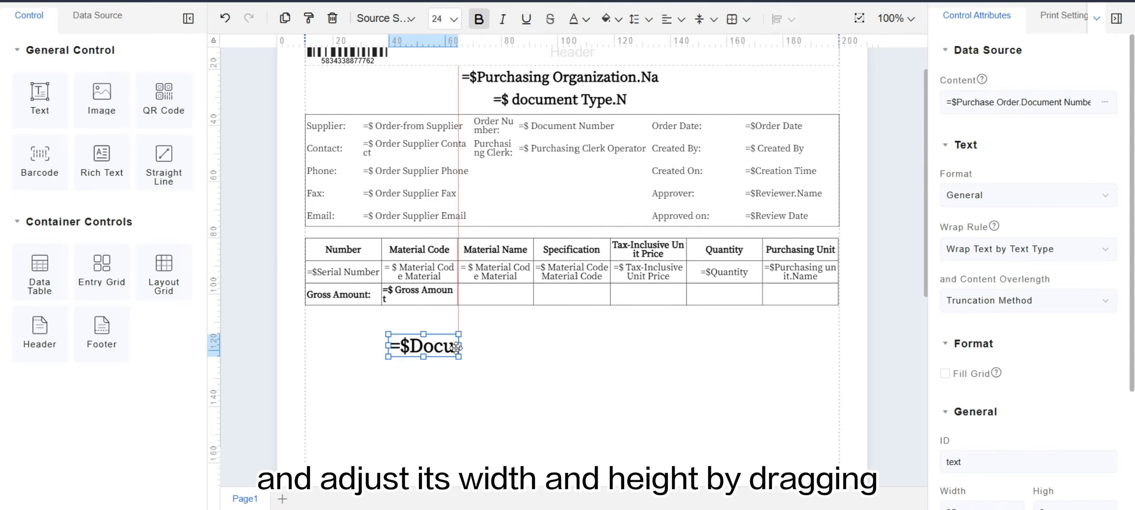
pyautogui.moveTo(458, 346); pyautogui.dragTo(618, 351)
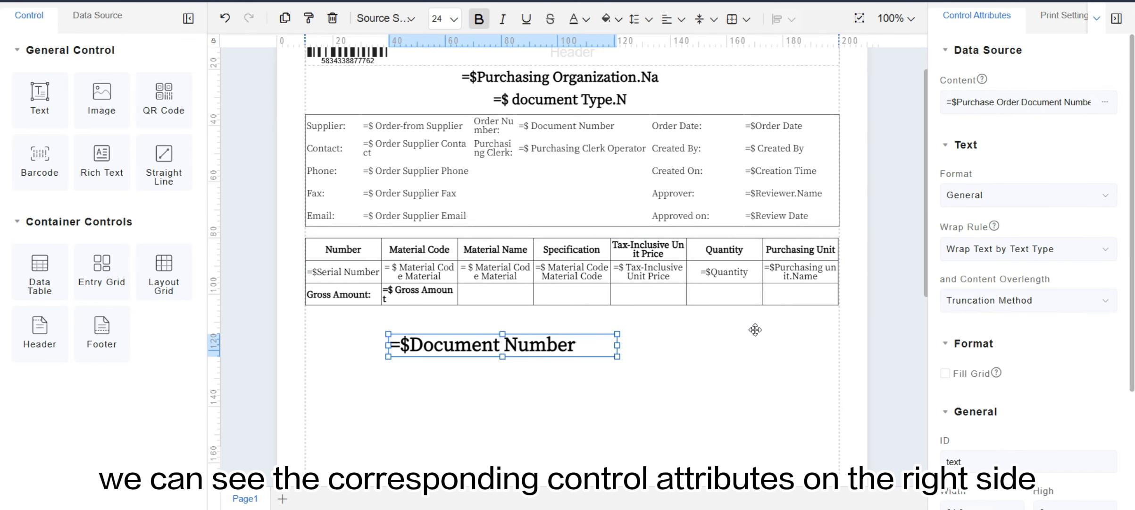
# Compare the control attributes of the supplier grid, the material table and the Document Number text.
pyautogui.click(668, 273)
pyautogui.click(698, 204)
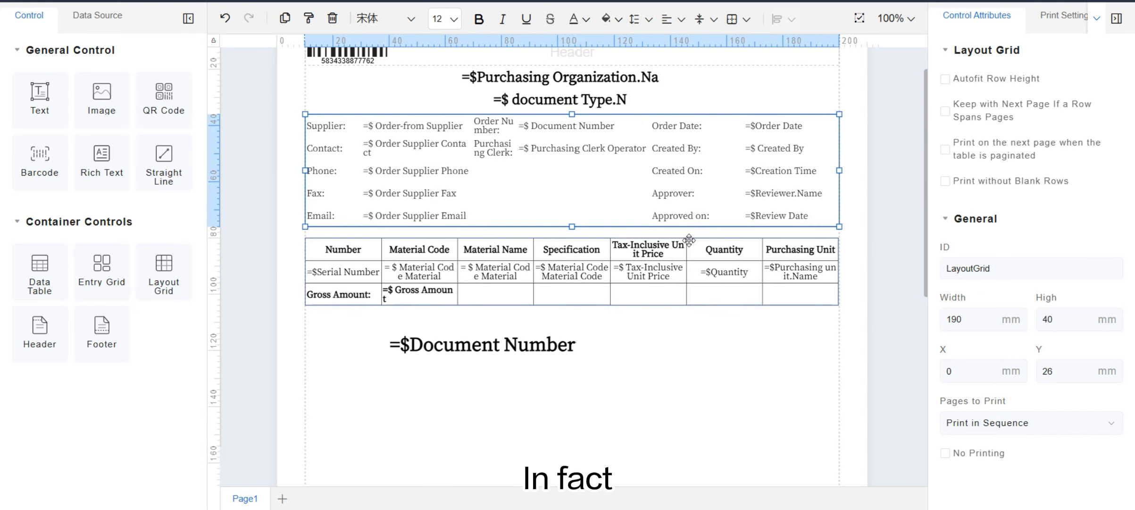
pyautogui.click(663, 261)
pyautogui.click(545, 341)
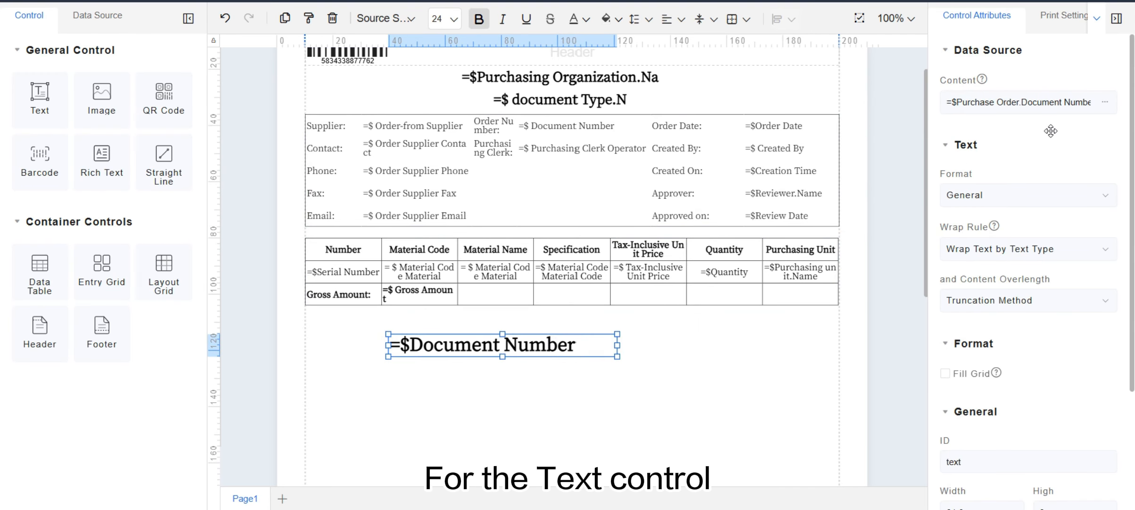
# Try the Amount format on the Document Number text, examine its options, and restore the General format.
pyautogui.click(995, 199)
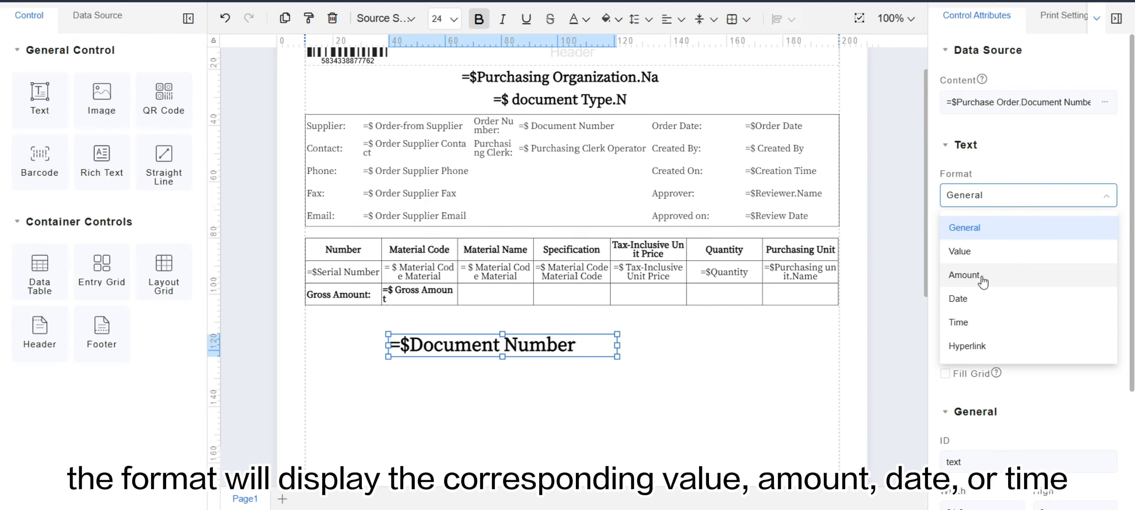
pyautogui.click(965, 274)
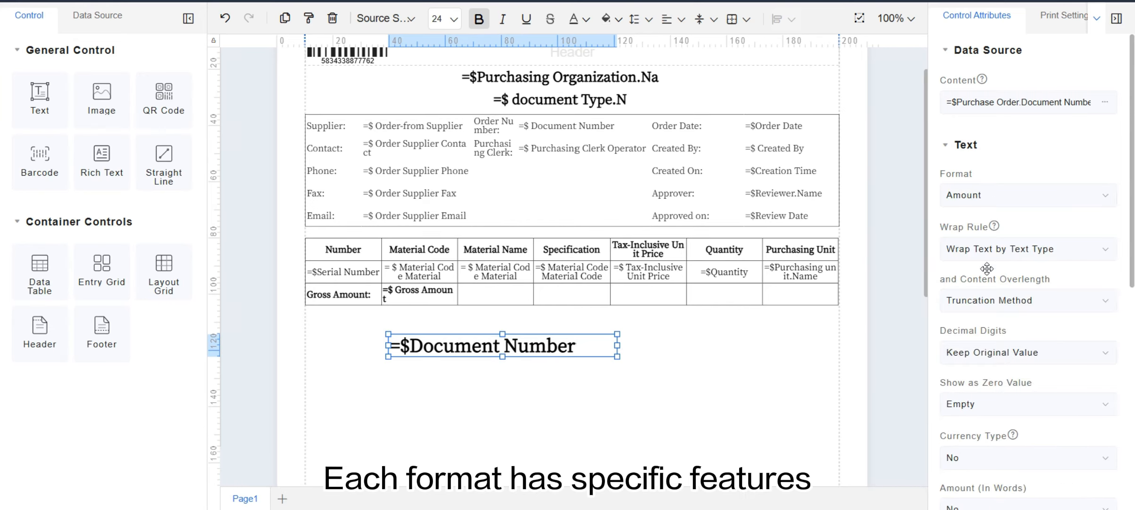
pyautogui.scroll(-2, 1019, 297)
pyautogui.scroll(-1, 1020, 302)
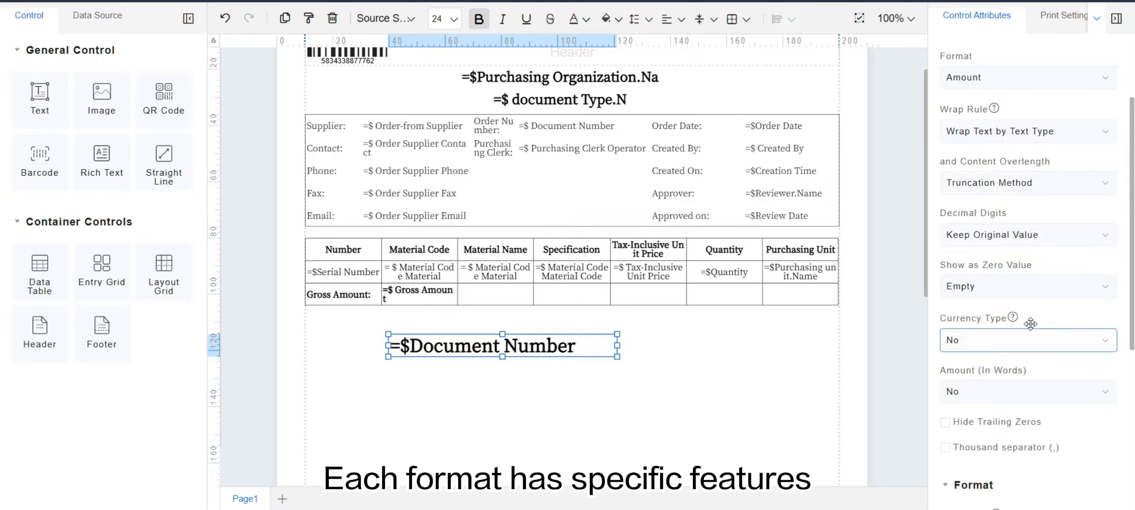
pyautogui.scroll(-1, 1058, 317)
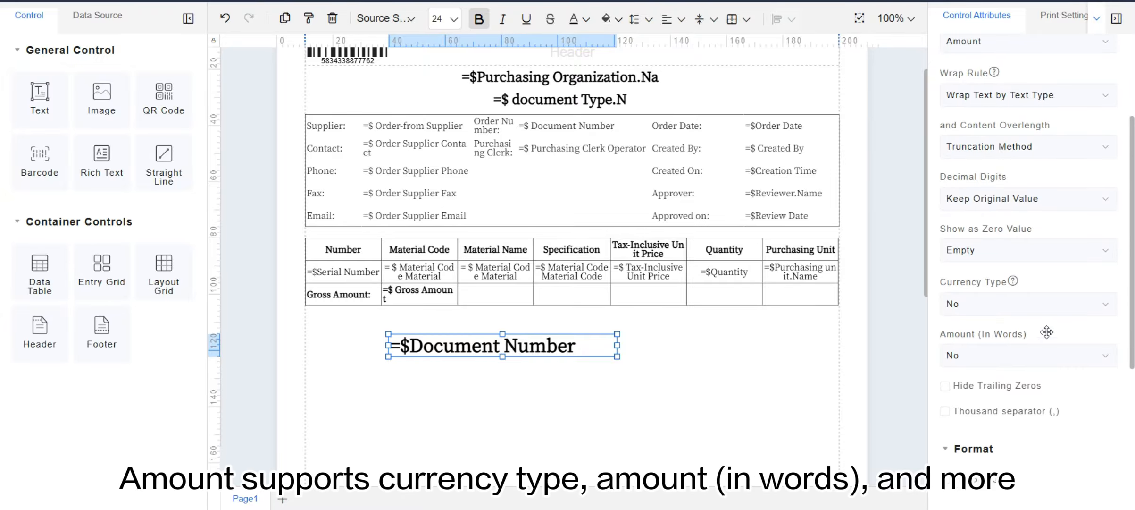
pyautogui.scroll(4, 1046, 332)
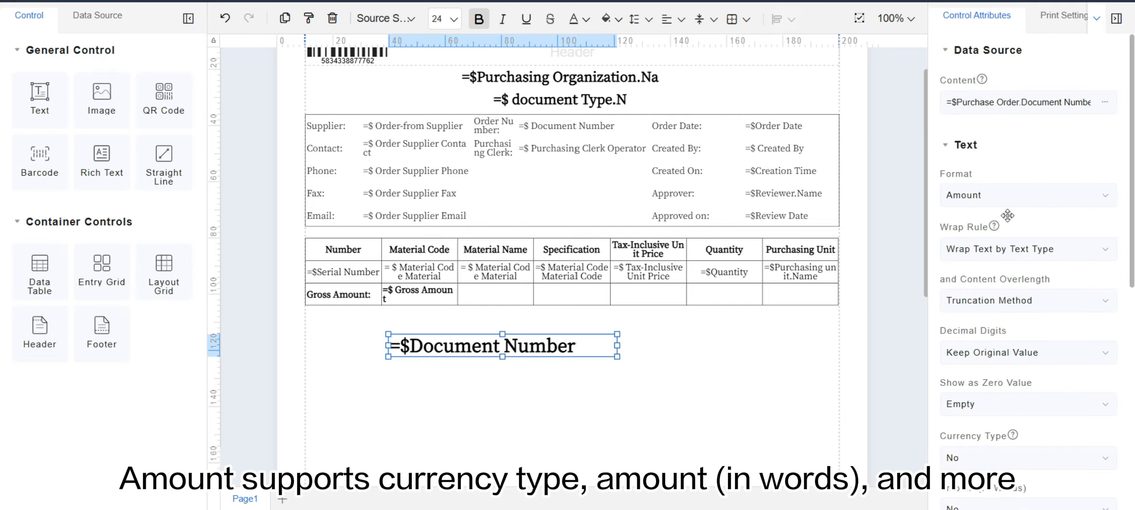
pyautogui.click(967, 196)
pyautogui.click(988, 230)
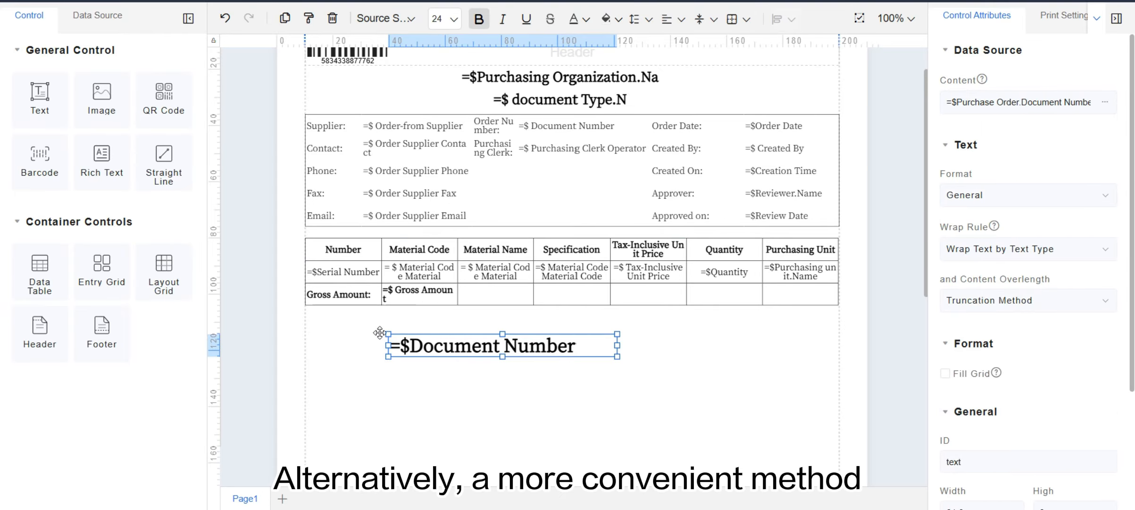
# Place the Document Number and Document Status data source fields with their titles one below the other under the large Document Number text.
pyautogui.click(334, 328)
pyautogui.click(94, 18)
pyautogui.scroll(-4, 118, 212)
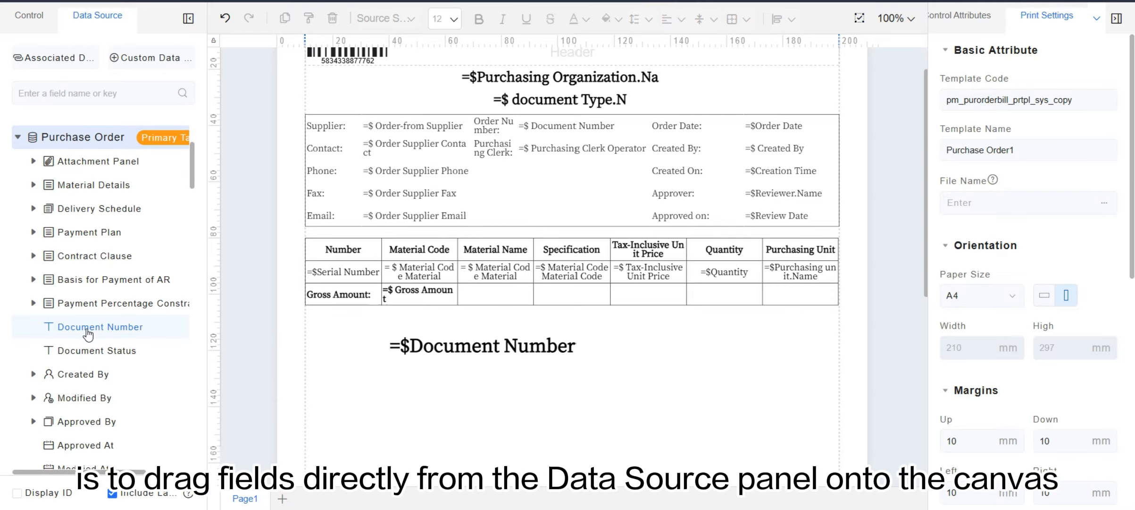
pyautogui.moveTo(88, 334); pyautogui.dragTo(359, 391)
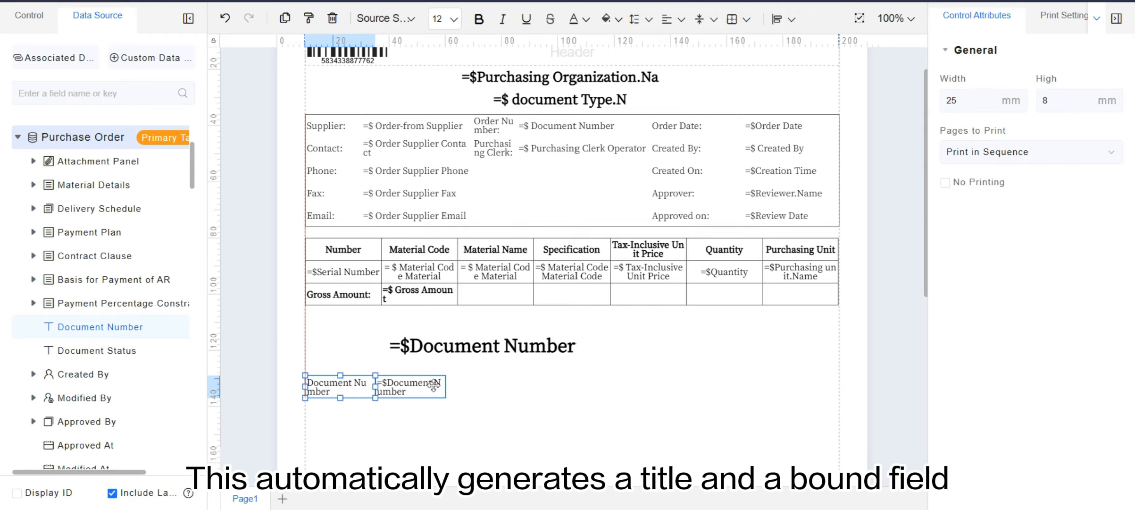
pyautogui.moveTo(98, 352); pyautogui.dragTo(321, 415)
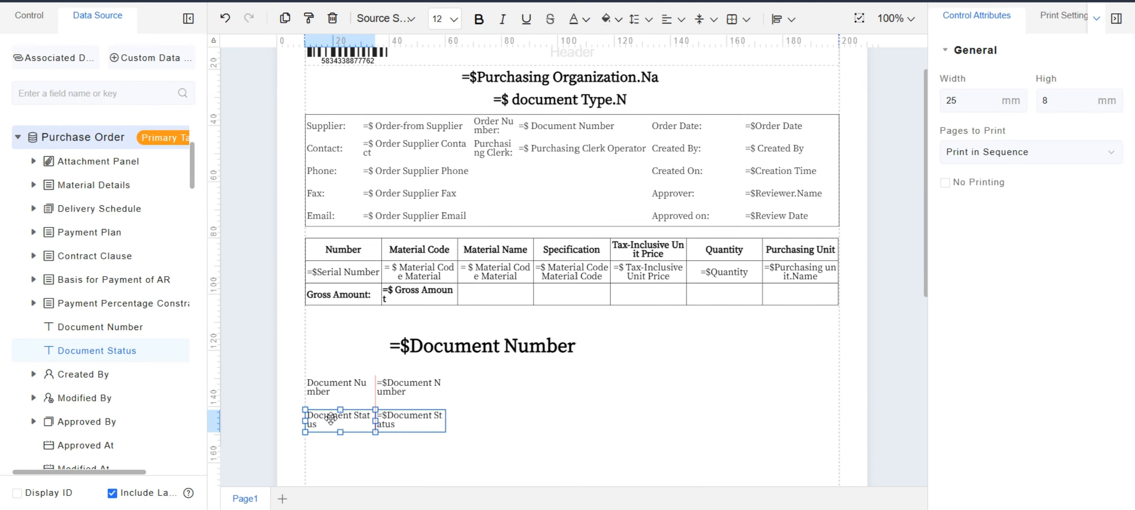
pyautogui.click(484, 418)
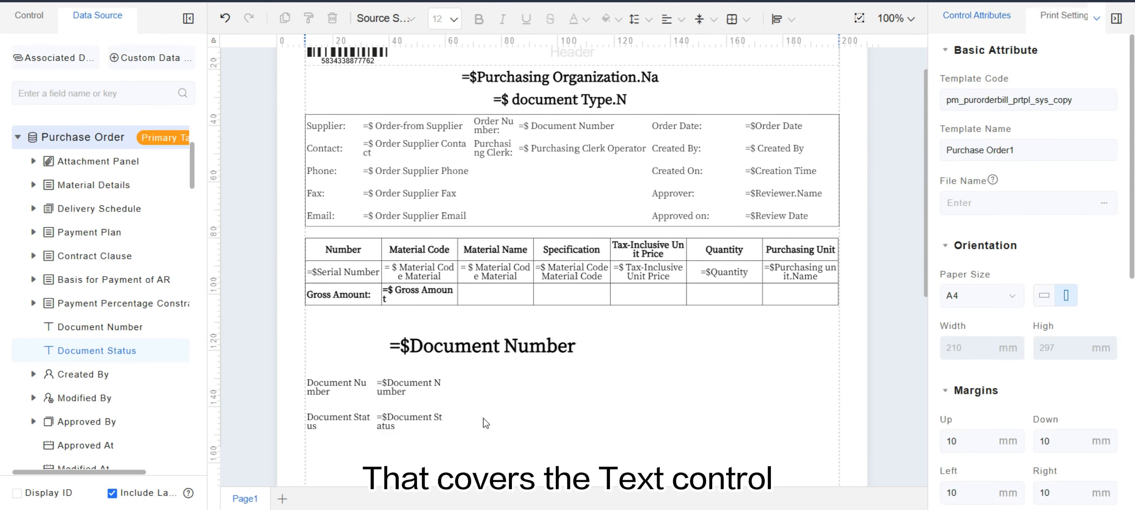
# Delete the large Document Number text and the Document Number and Document Status field pairs beneath it.
pyautogui.moveTo(276, 315); pyautogui.dragTo(625, 436)
pyautogui.press('Delete')
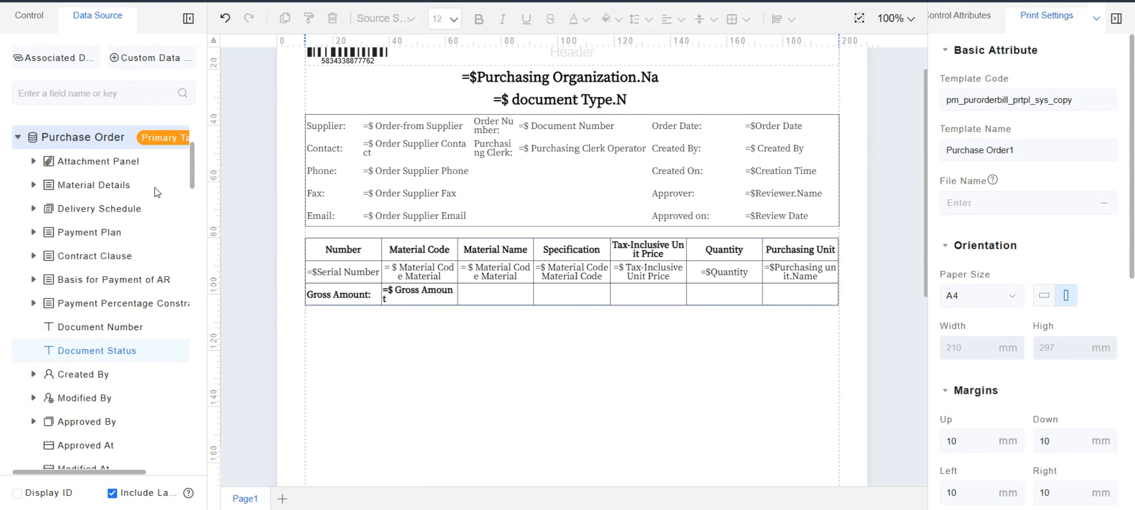
# Try an image control below the material table with Upload Image as its content source, and delete it.
pyautogui.click(45, 21)
pyautogui.moveTo(100, 100); pyautogui.dragTo(399, 381)
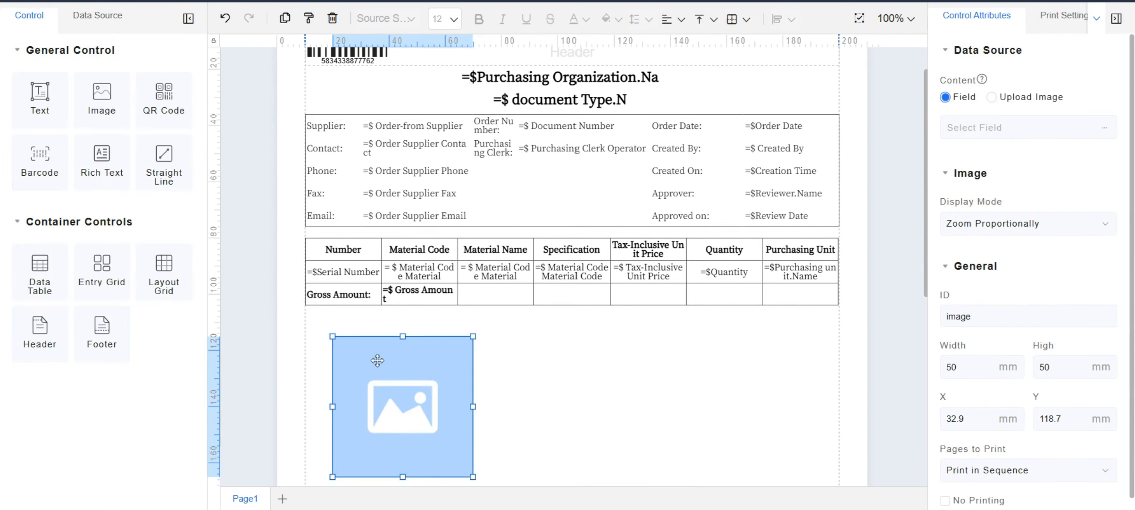
pyautogui.click(954, 129)
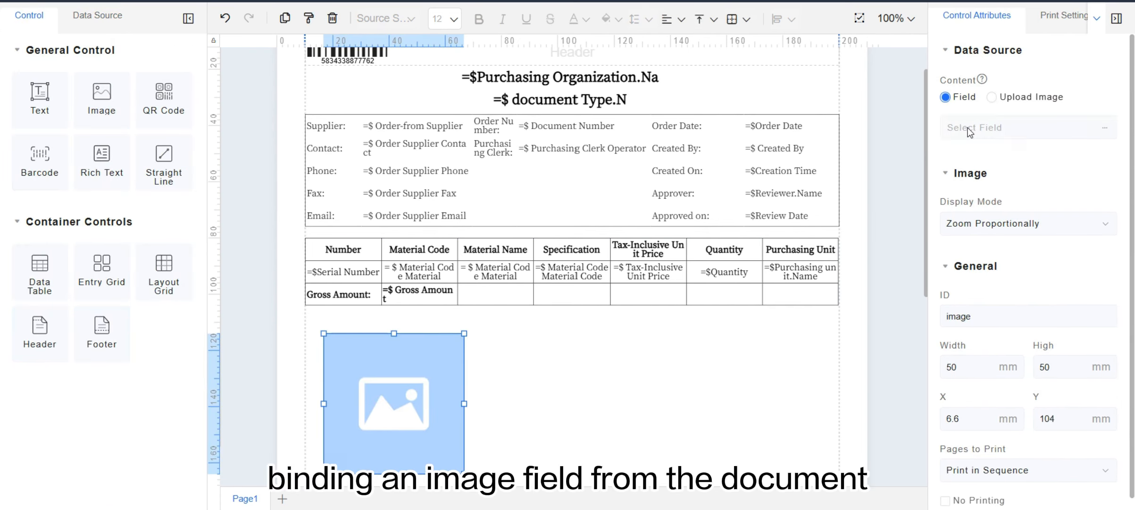
pyautogui.click(969, 134)
pyautogui.click(540, 446)
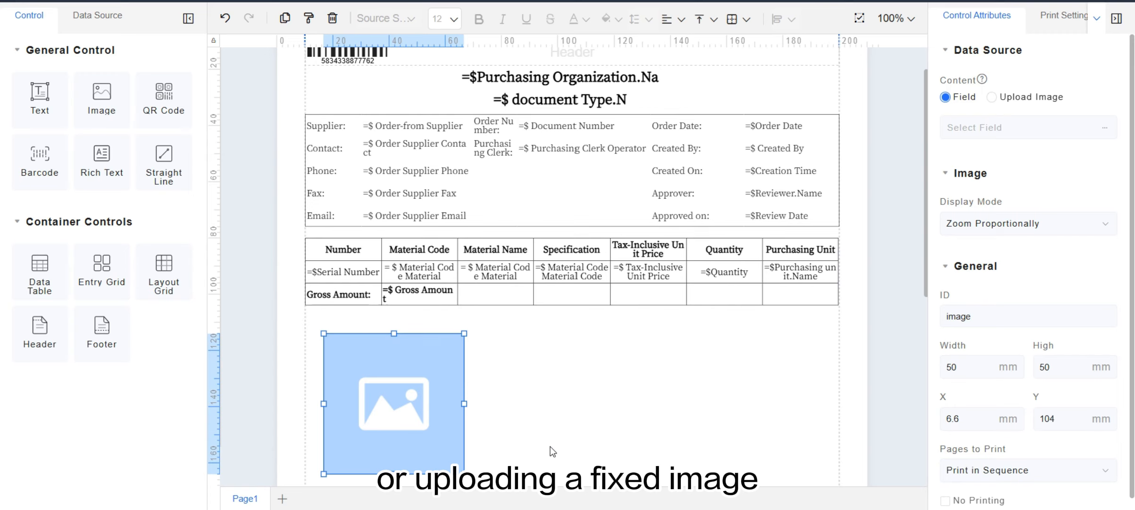
pyautogui.click(996, 97)
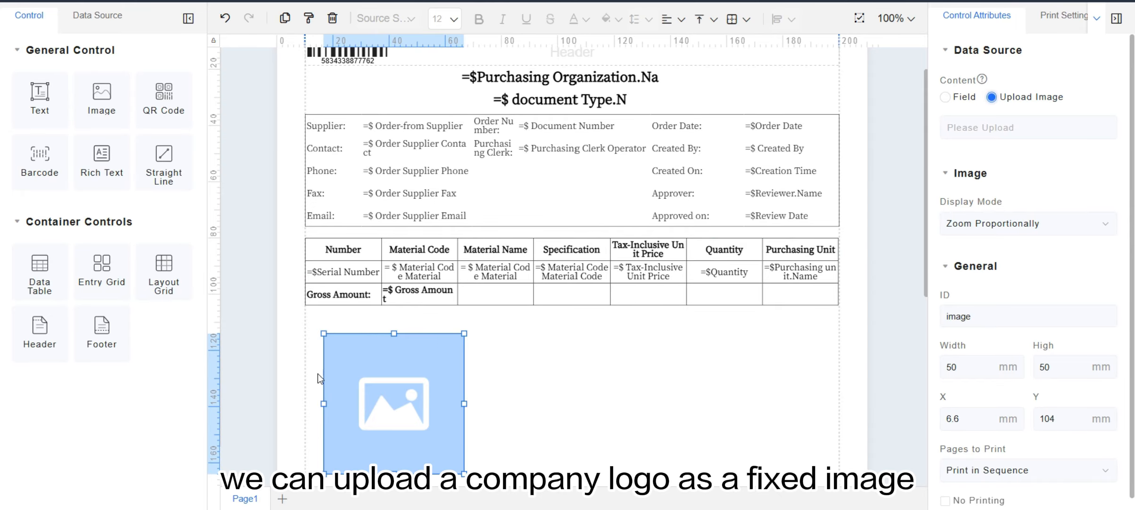
pyautogui.press('Delete')
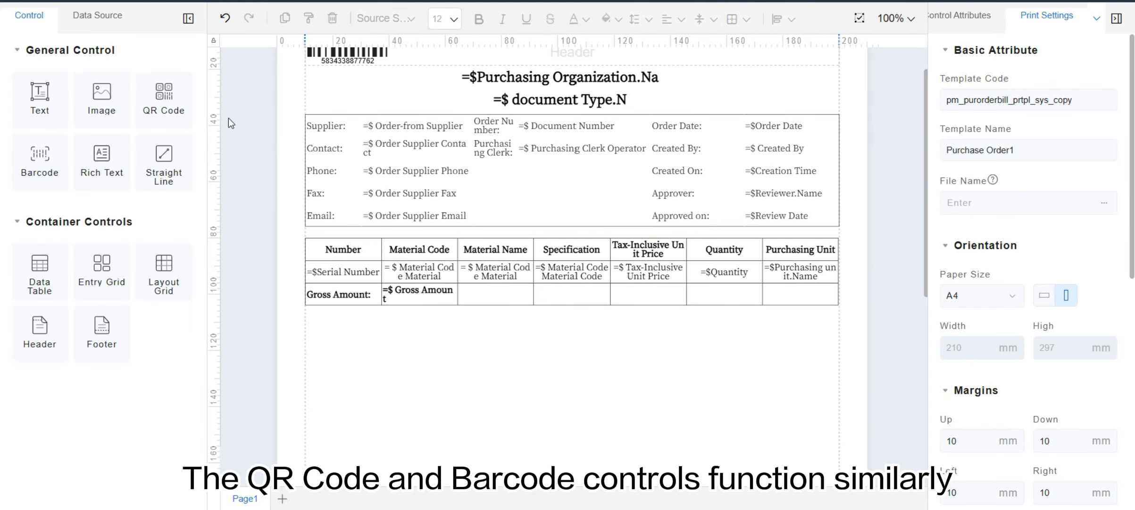
# Try a QR code bound to the purchase order's Document Number, shifted under the material table's right end, and delete it.
pyautogui.moveTo(168, 110); pyautogui.dragTo(386, 354)
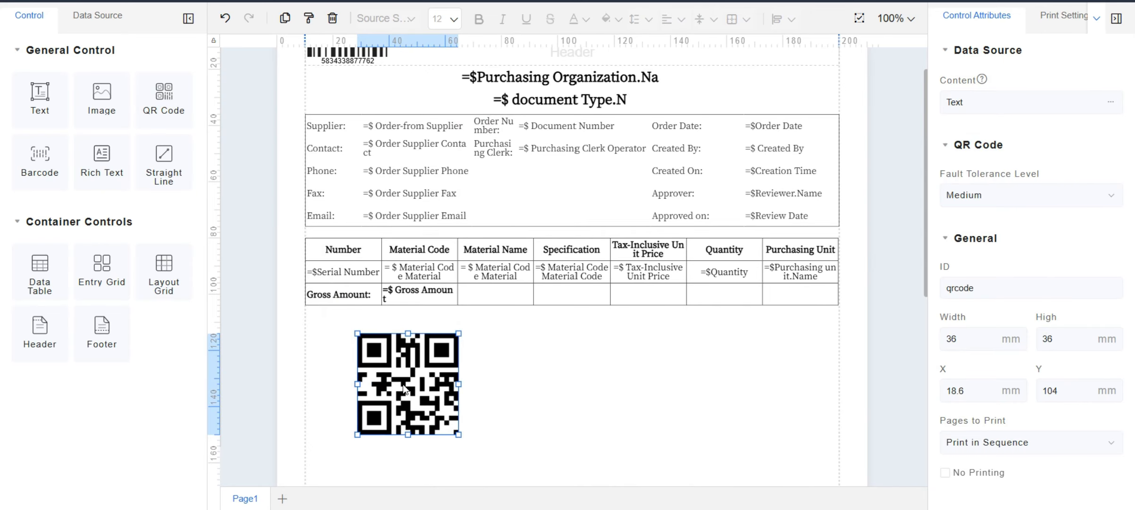
pyautogui.click(988, 105)
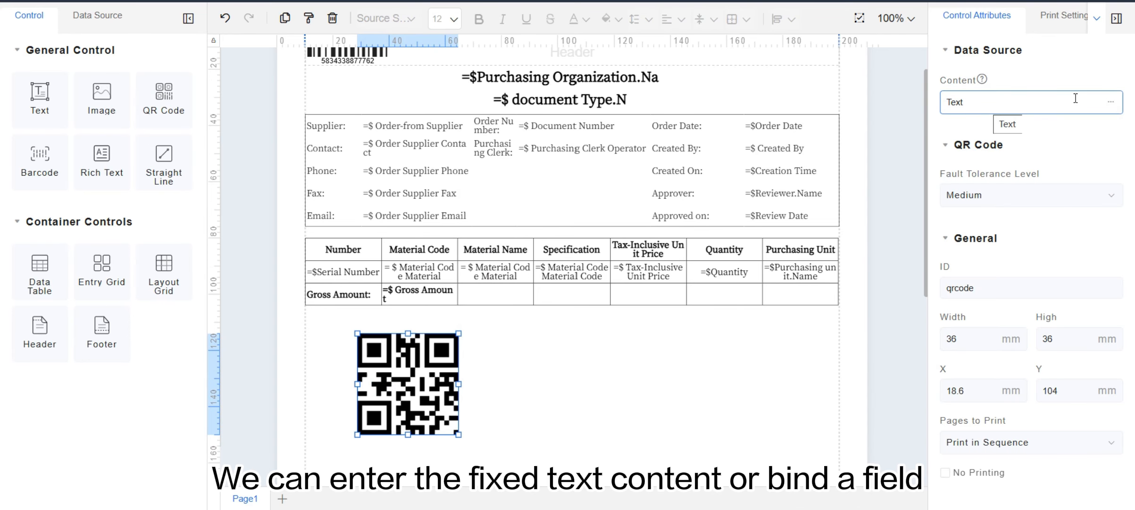
pyautogui.click(1112, 102)
pyautogui.click(326, 317)
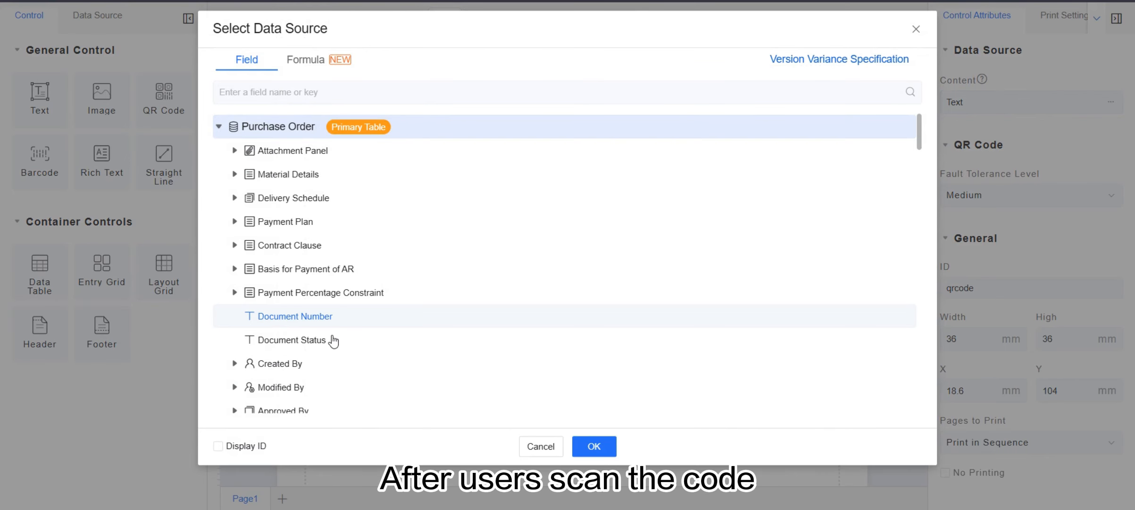
pyautogui.click(590, 448)
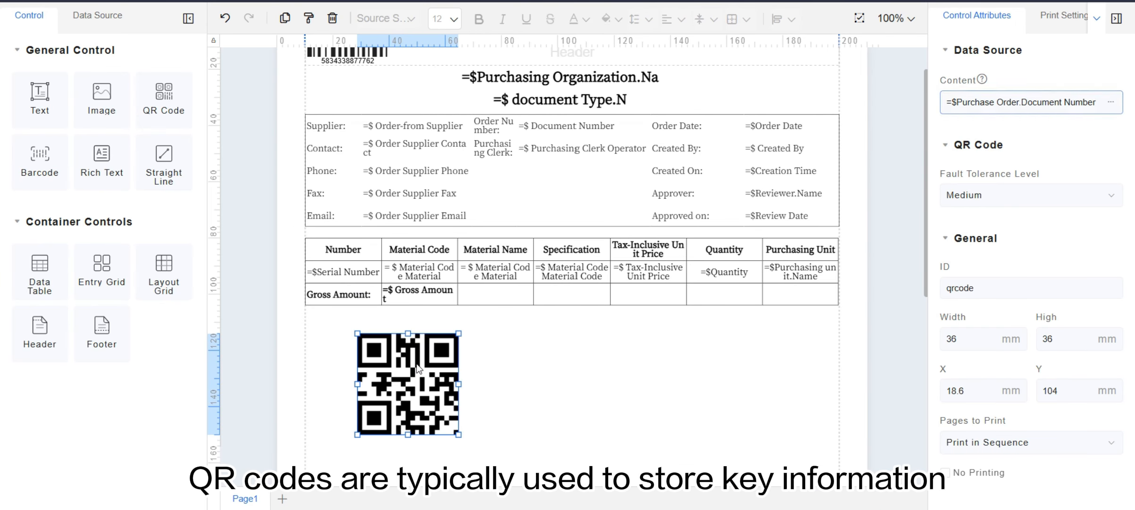
pyautogui.moveTo(417, 364); pyautogui.dragTo(772, 349)
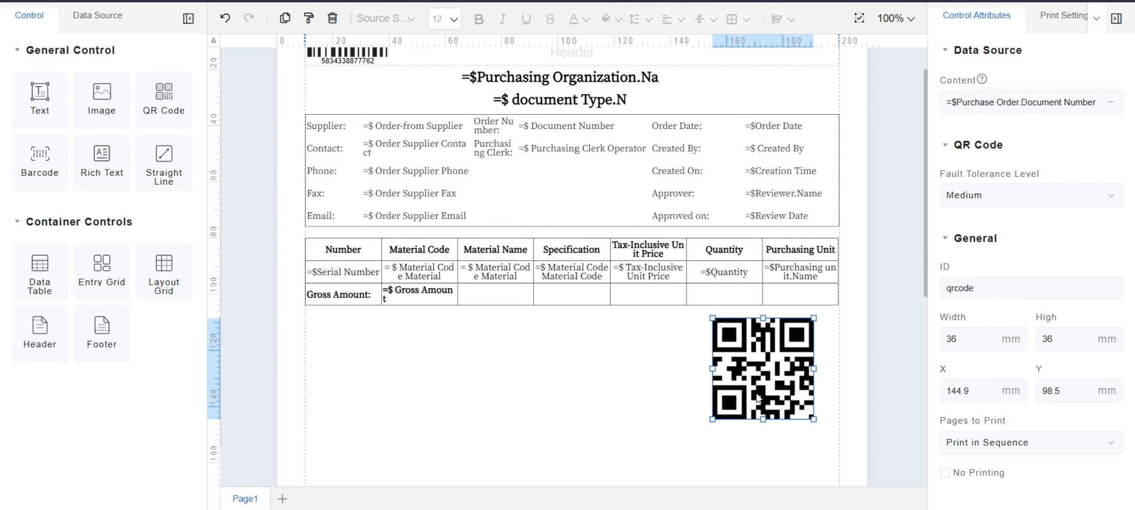
pyautogui.press('Delete')
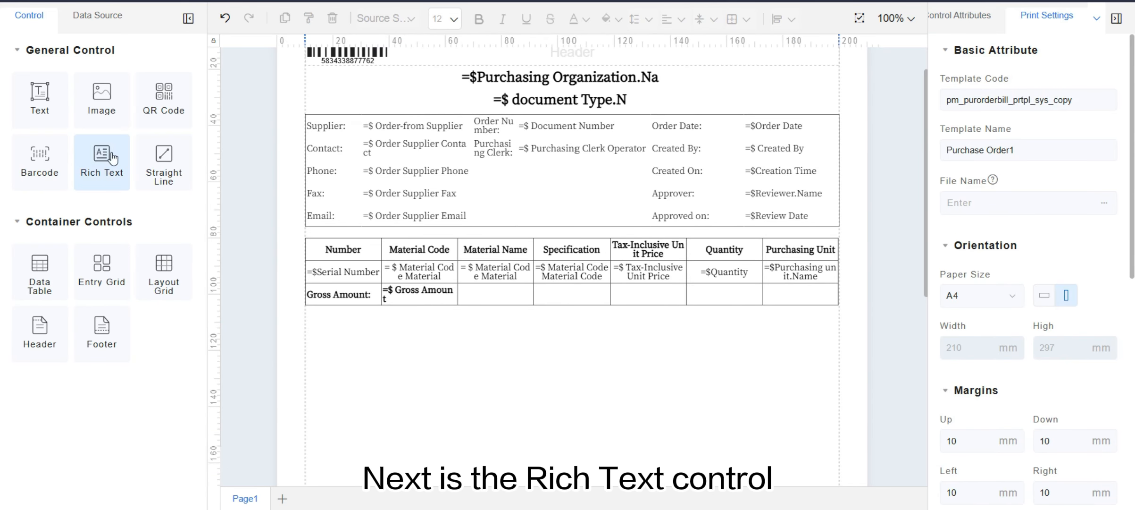
# Try a rich text control widened to 190 mm below the material table, browse its bindable fields, and delete it.
pyautogui.moveTo(113, 158); pyautogui.dragTo(319, 363)
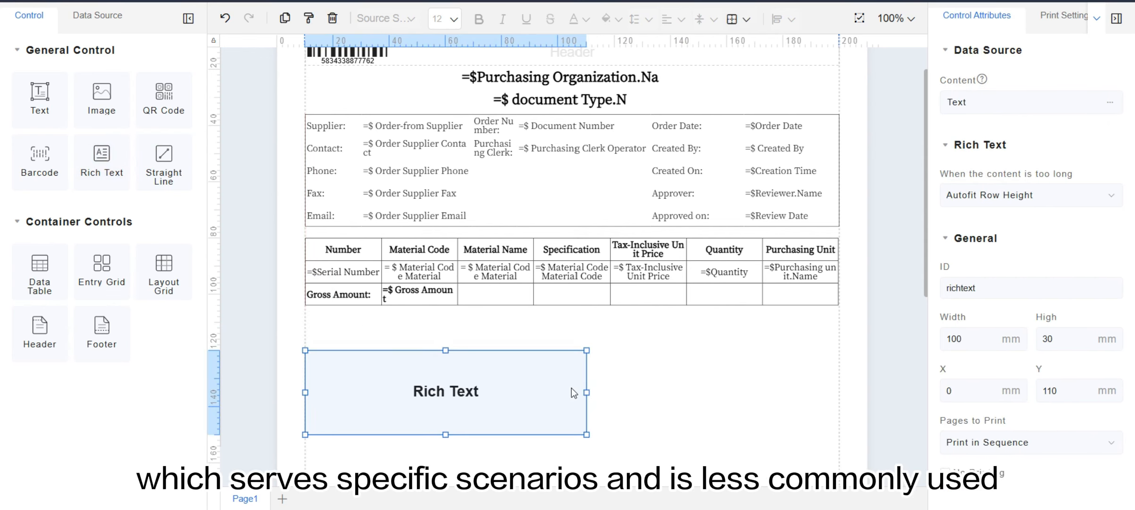
pyautogui.moveTo(587, 392); pyautogui.dragTo(868, 363)
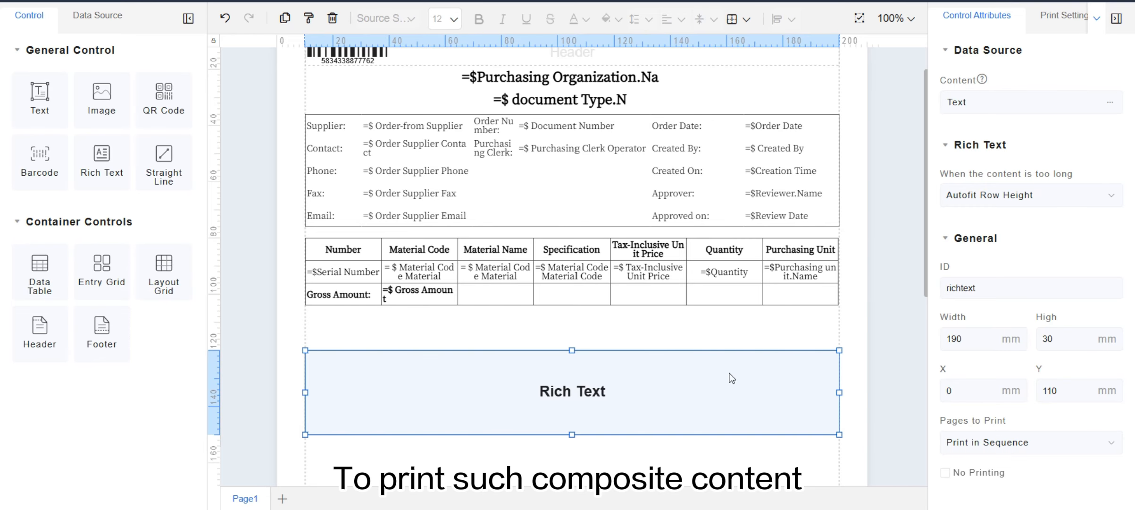
pyautogui.click(1113, 104)
pyautogui.scroll(-2, 486, 313)
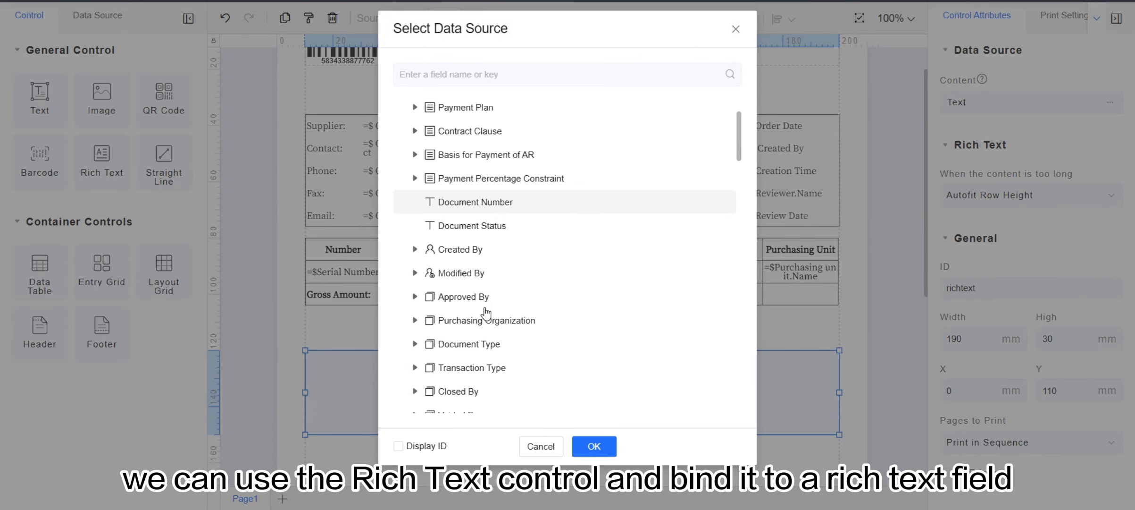
pyautogui.scroll(1, 486, 313)
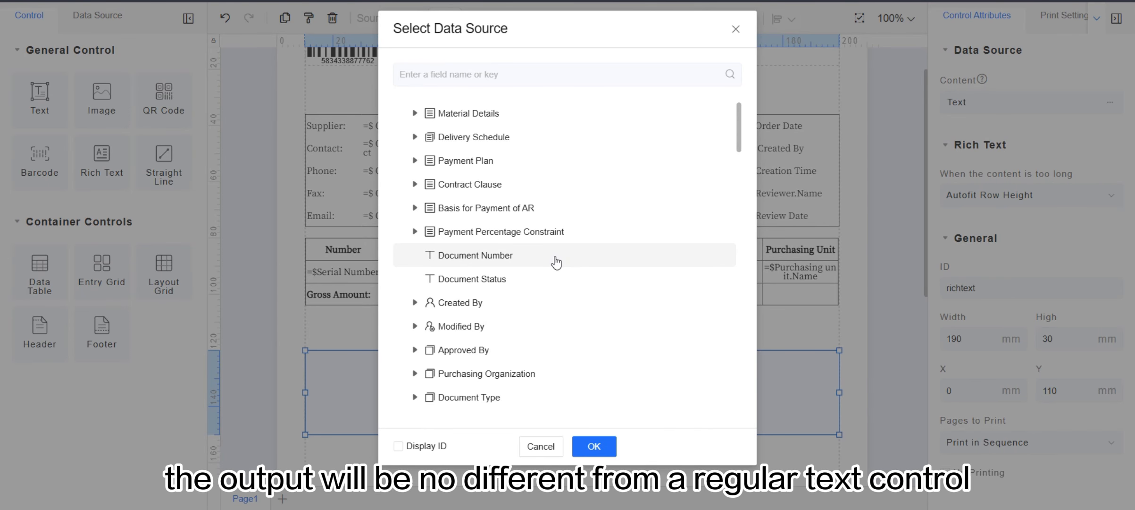
pyautogui.click(543, 446)
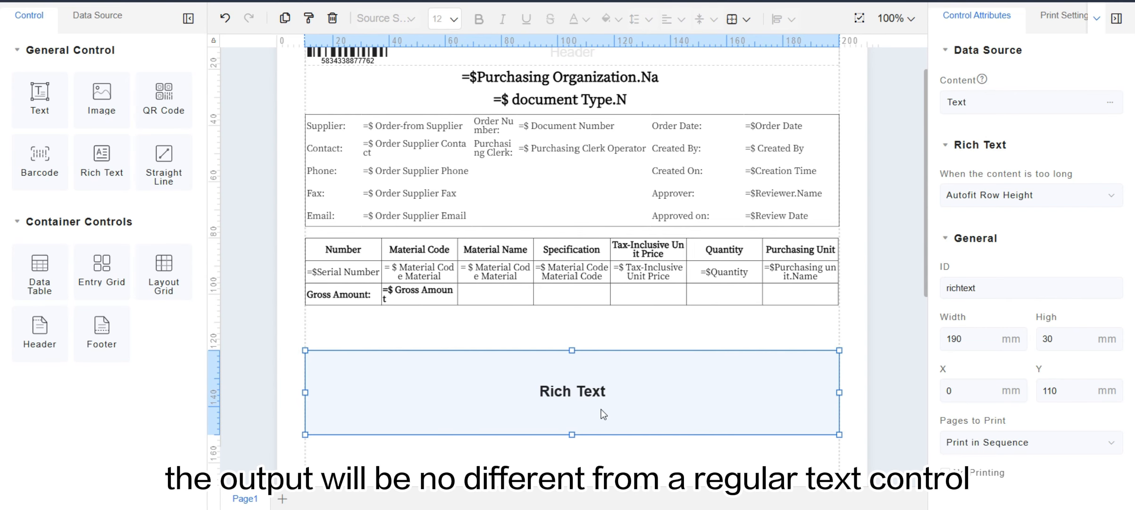
pyautogui.press('Delete')
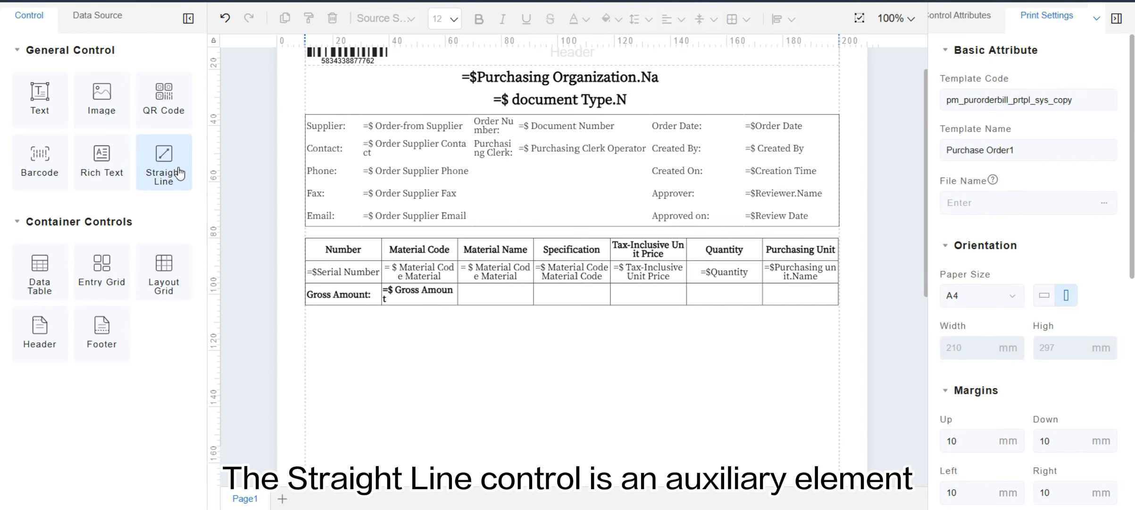
# Try a horizontal straight line about 53 mm long below the material table, and delete it.
pyautogui.moveTo(179, 174); pyautogui.dragTo(387, 343)
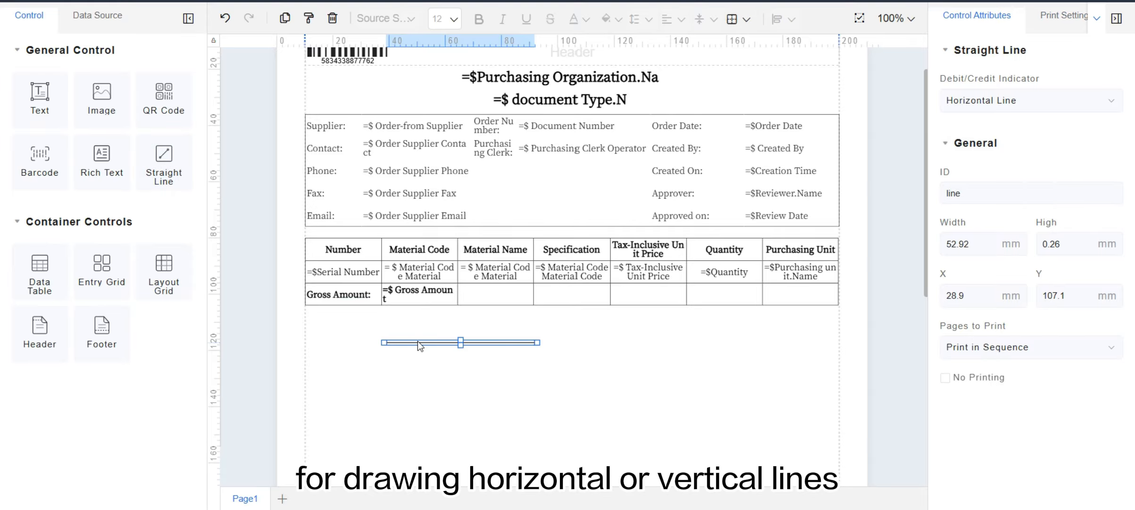
pyautogui.press('Delete')
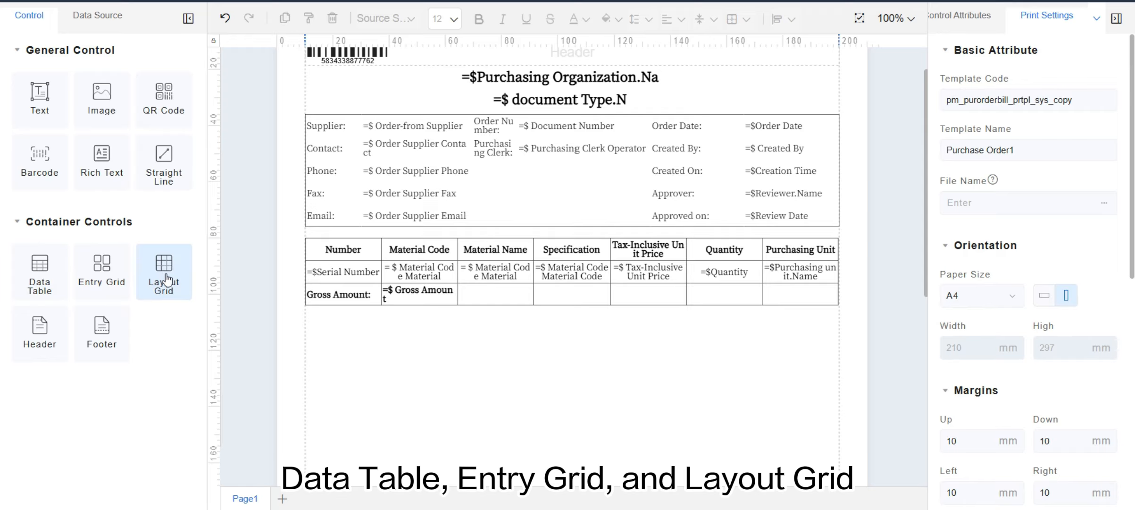
# Compare the control attributes of the supplier layout grid with those of the material data table.
pyautogui.scroll(2, 382, 224)
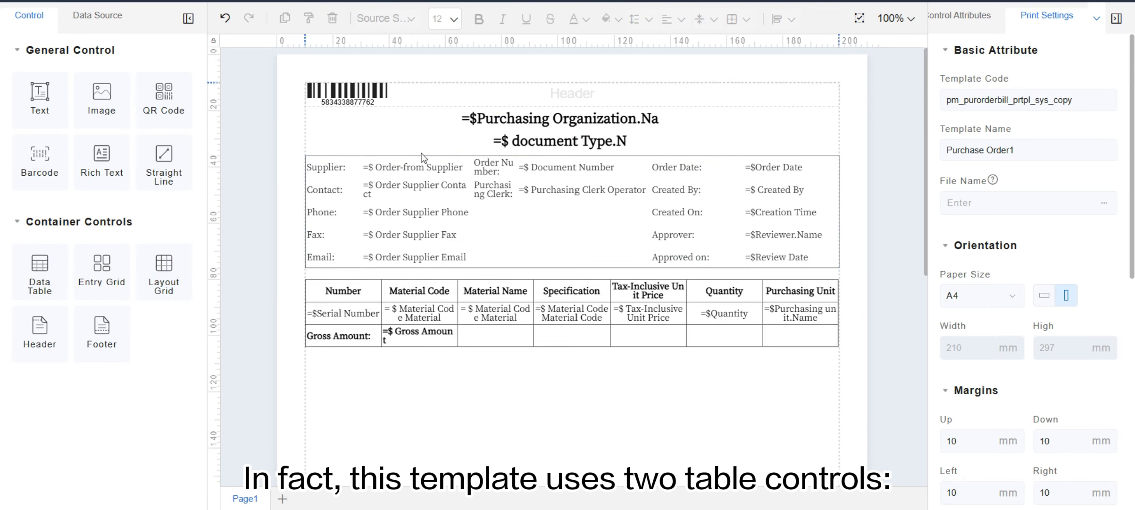
pyautogui.click(454, 227)
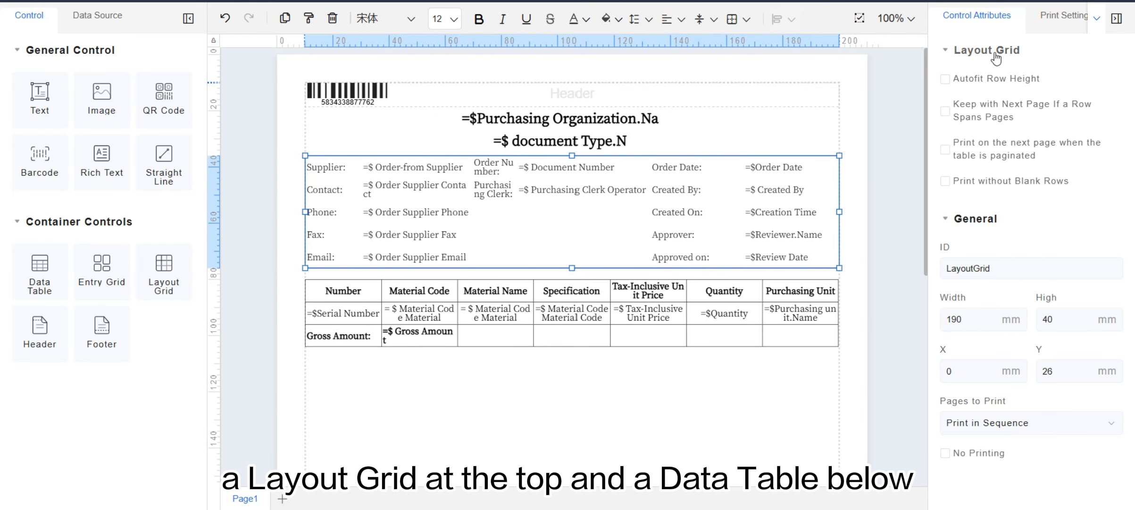
pyautogui.click(689, 335)
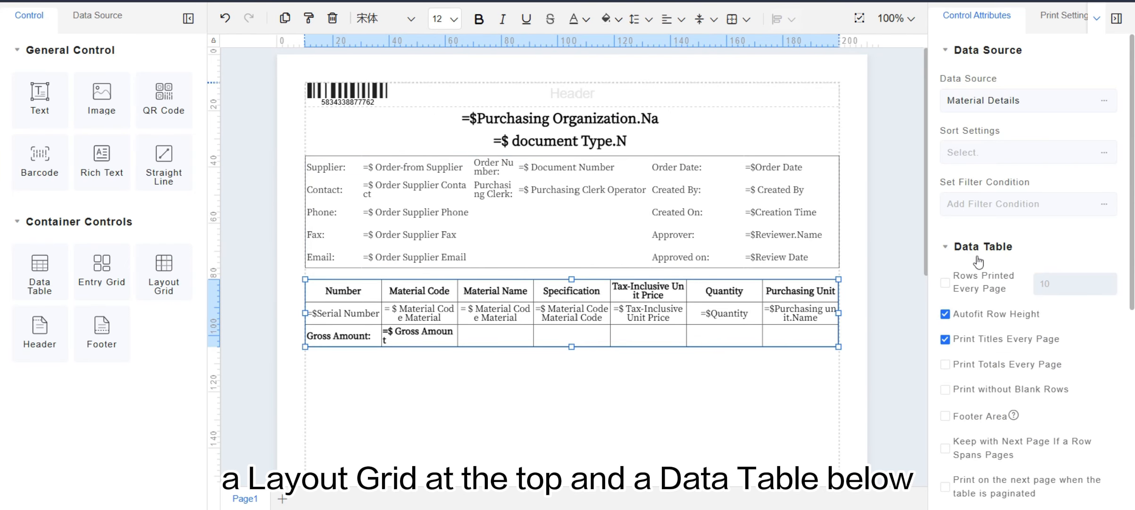
# Examine the supplier layout grid's contact and phone cells and their content attributes.
pyautogui.click(643, 228)
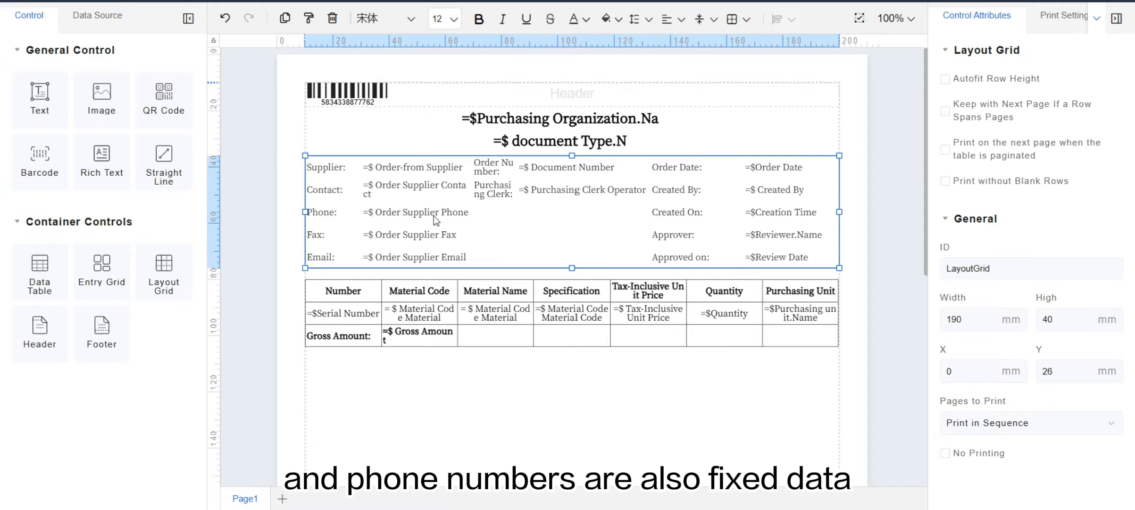
pyautogui.doubleClick(407, 188)
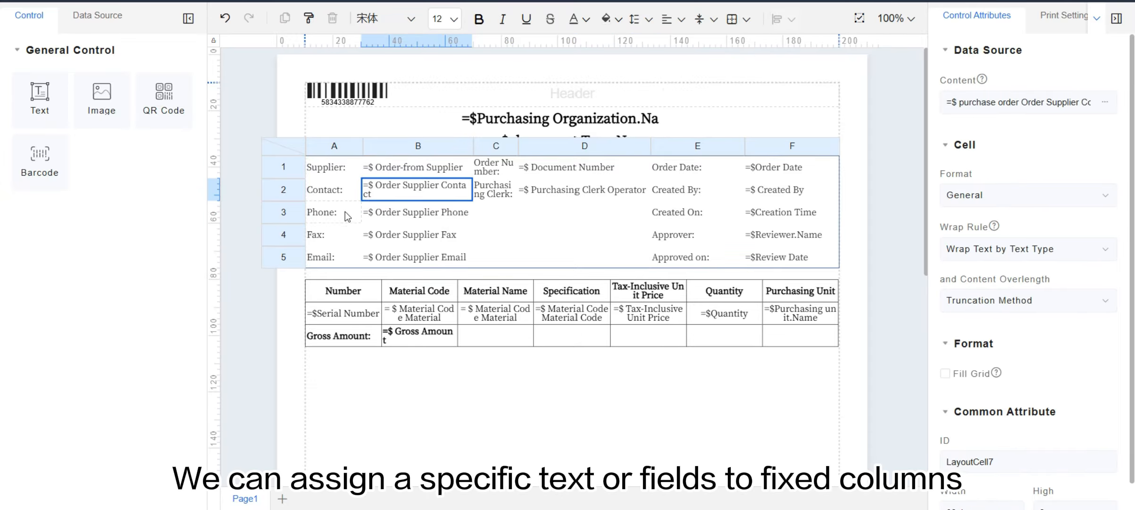
pyautogui.click(321, 213)
pyautogui.click(383, 214)
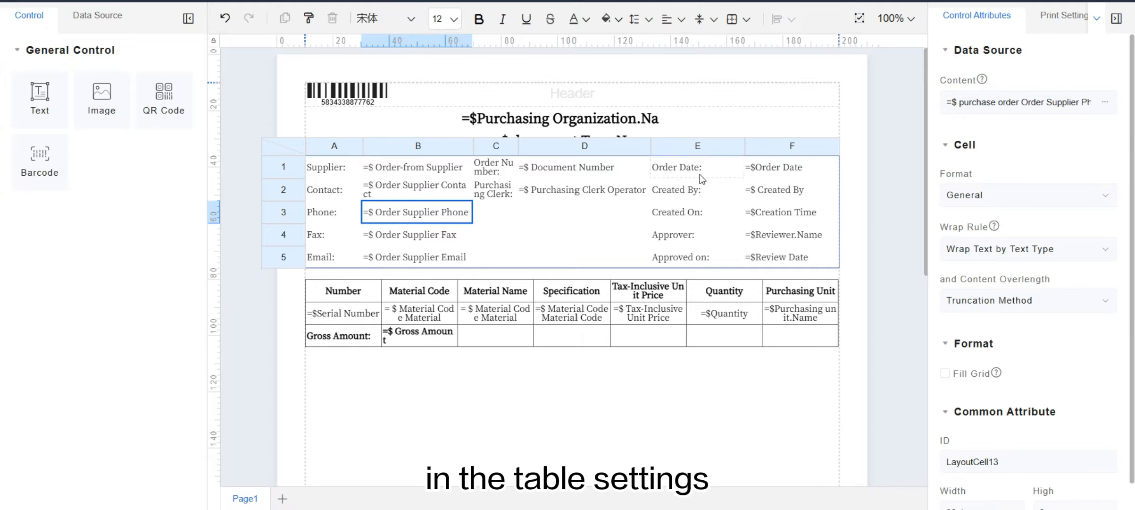
# Examine the material data table's Material Code, Material Name and Specification columns and its control attributes.
pyautogui.click(540, 321)
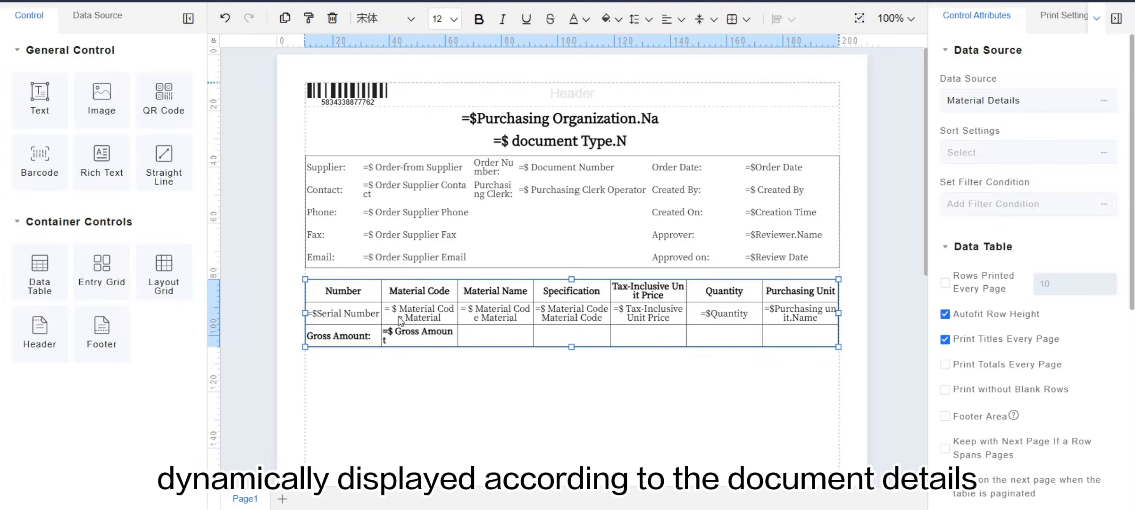
pyautogui.click(424, 293)
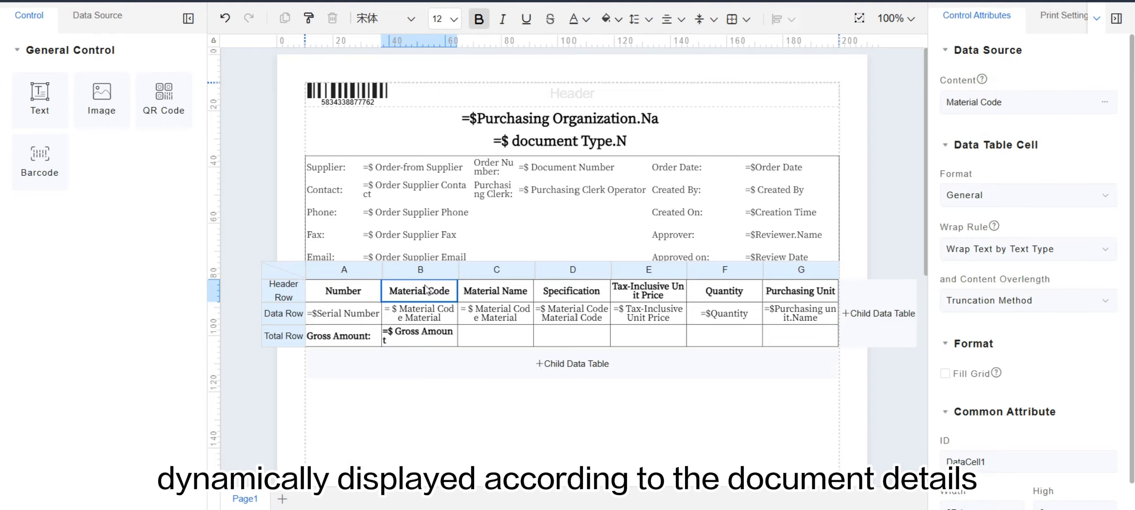
pyautogui.click(426, 275)
pyautogui.click(488, 277)
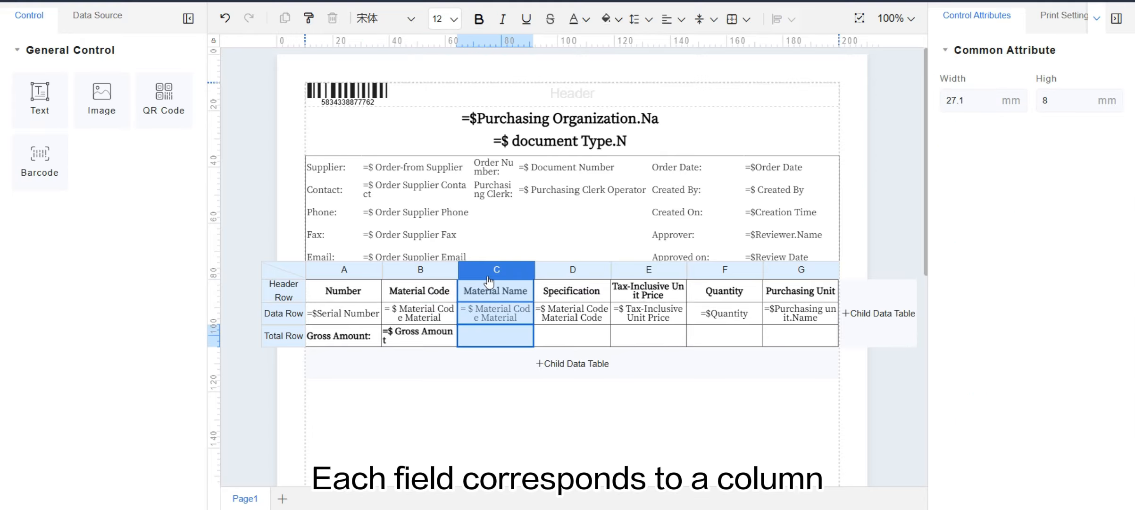
pyautogui.click(566, 277)
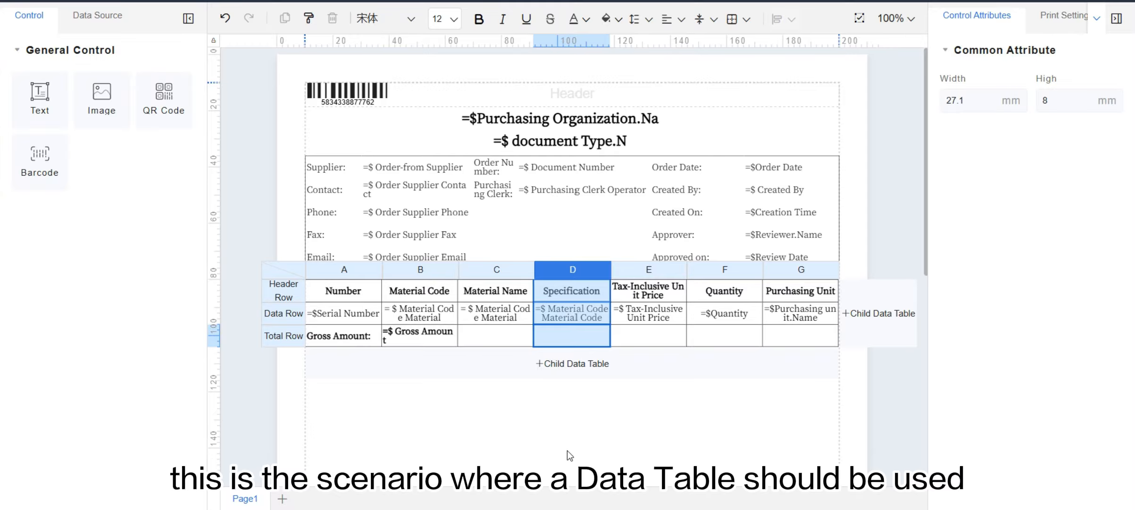
pyautogui.click(566, 444)
pyautogui.click(594, 326)
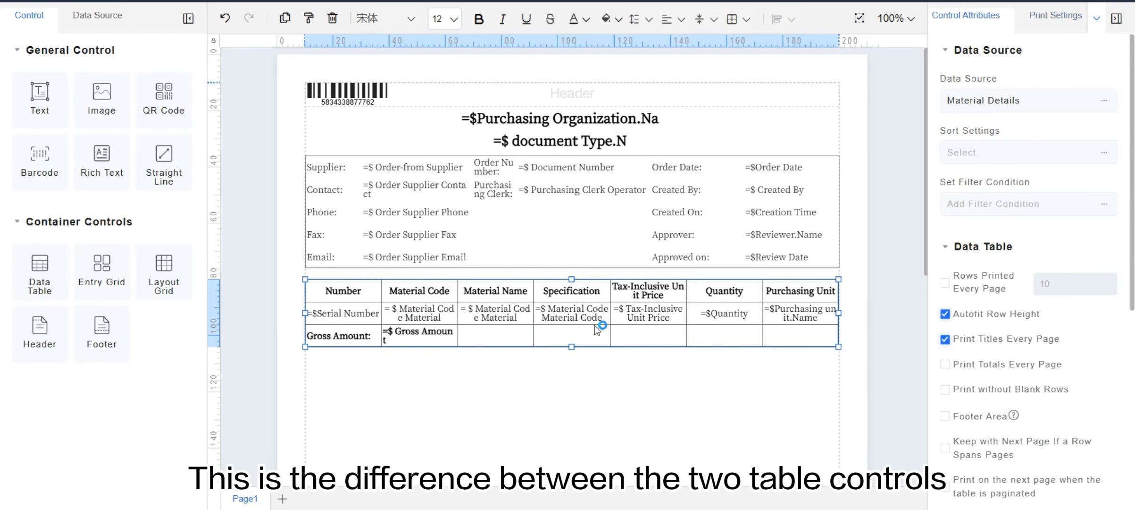
# Try merging the first four cells of column A in the supplier layout grid, and undo the merge.
pyautogui.click(565, 224)
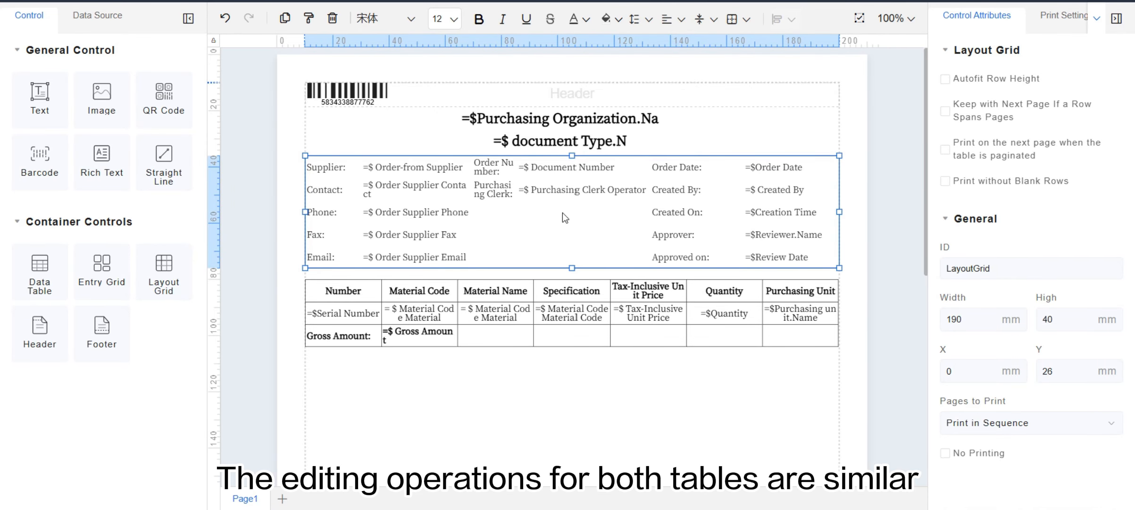
pyautogui.doubleClick(563, 212)
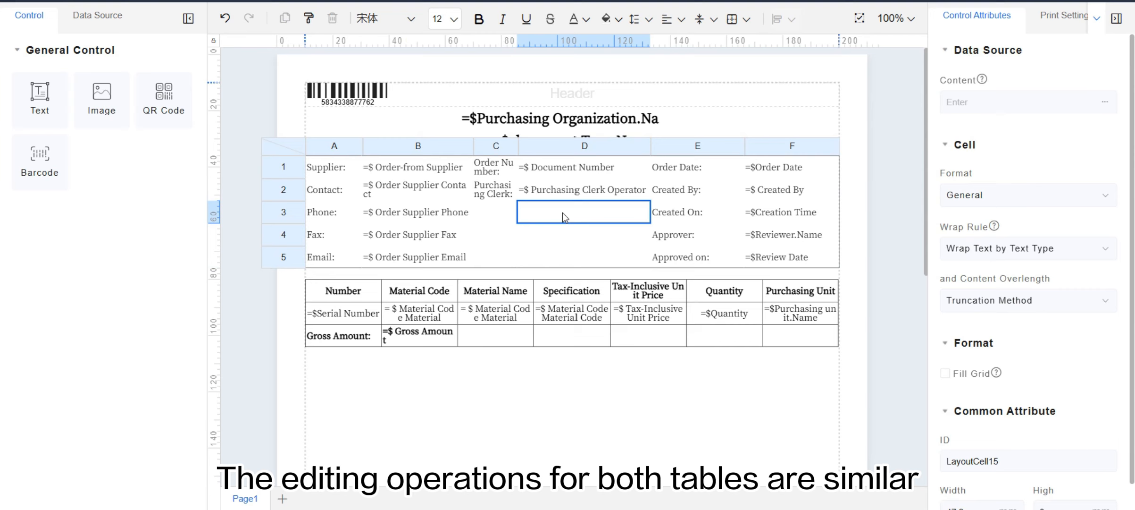
pyautogui.click(284, 190)
pyautogui.doubleClick(330, 190)
pyautogui.moveTo(326, 166); pyautogui.dragTo(327, 240)
pyautogui.rightClick(327, 240)
pyautogui.click(359, 354)
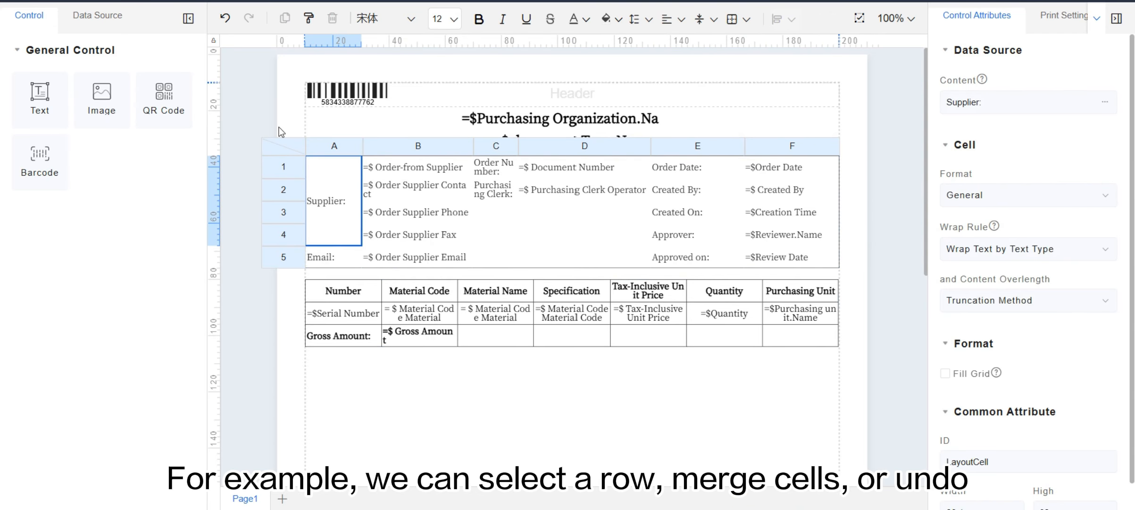
pyautogui.click(225, 18)
# Examine the layout grid's bound supplier contact cell and the row, column and merge commands available for column D.
pyautogui.click(384, 189)
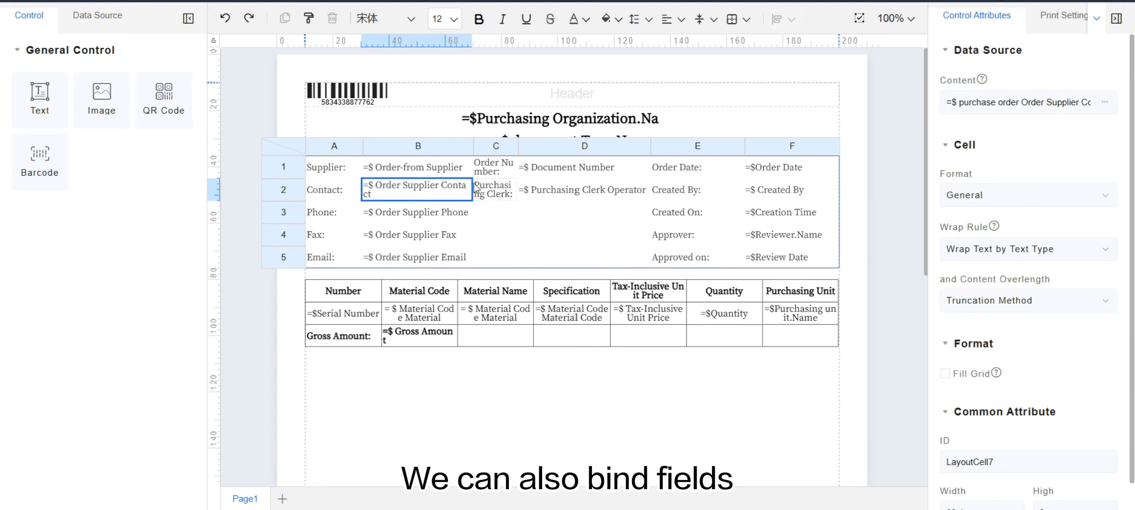
pyautogui.moveTo(513, 187); pyautogui.dragTo(580, 193)
pyautogui.click(594, 145)
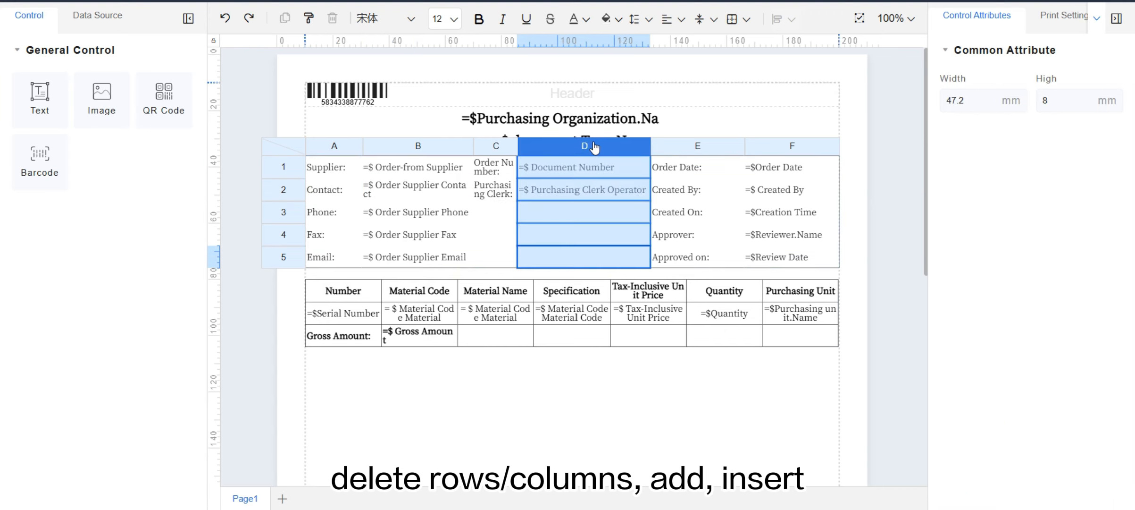
pyautogui.rightClick(594, 142)
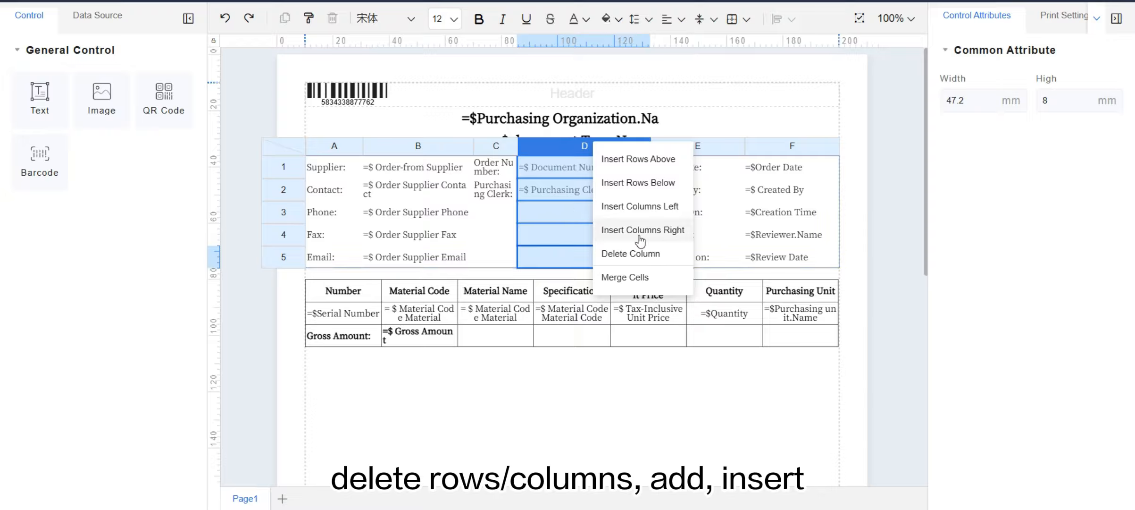
pyautogui.click(482, 194)
# Examine the material data table's header row and data row and their control attributes.
pyautogui.click(352, 316)
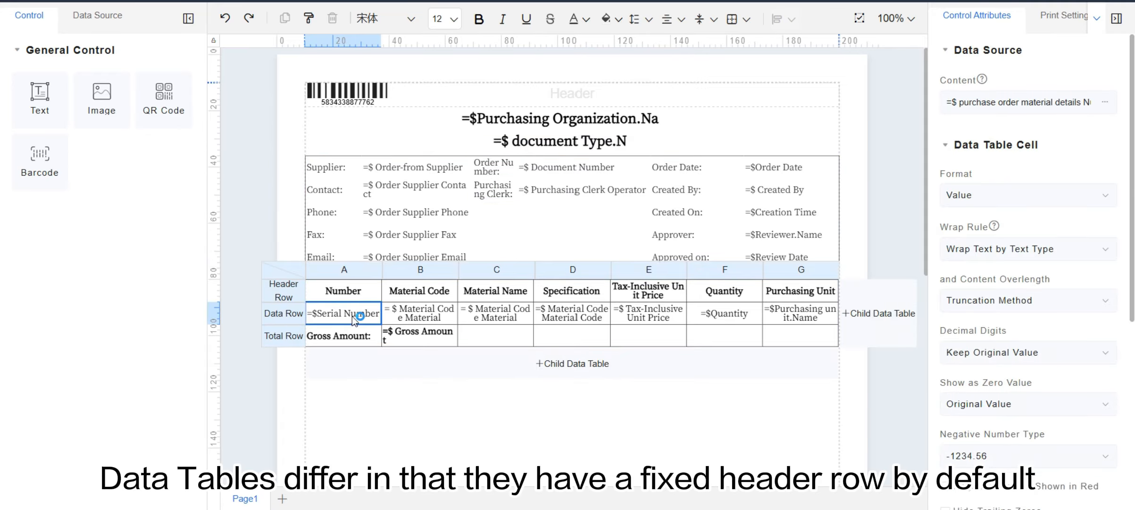
pyautogui.click(283, 295)
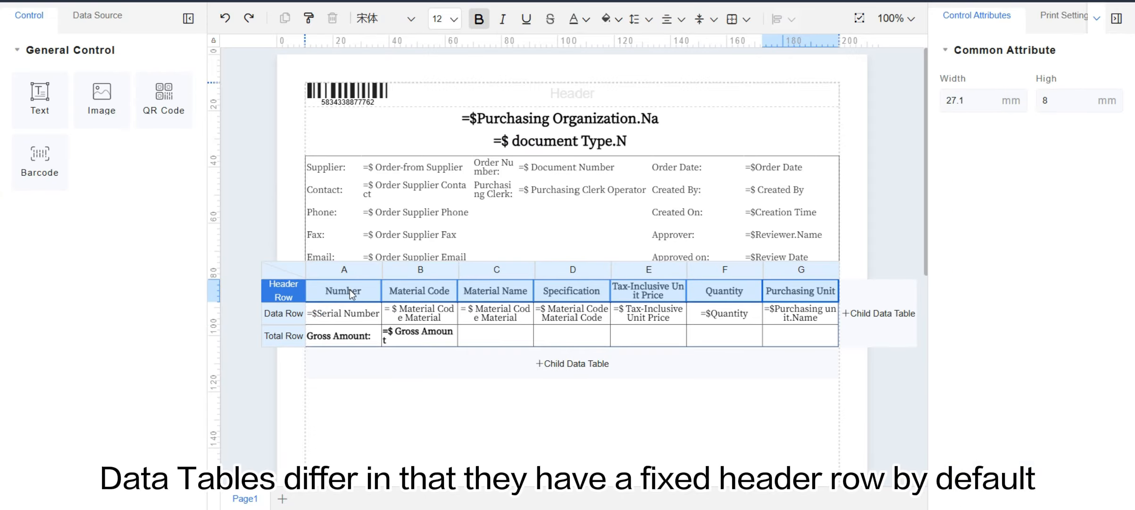
pyautogui.click(293, 314)
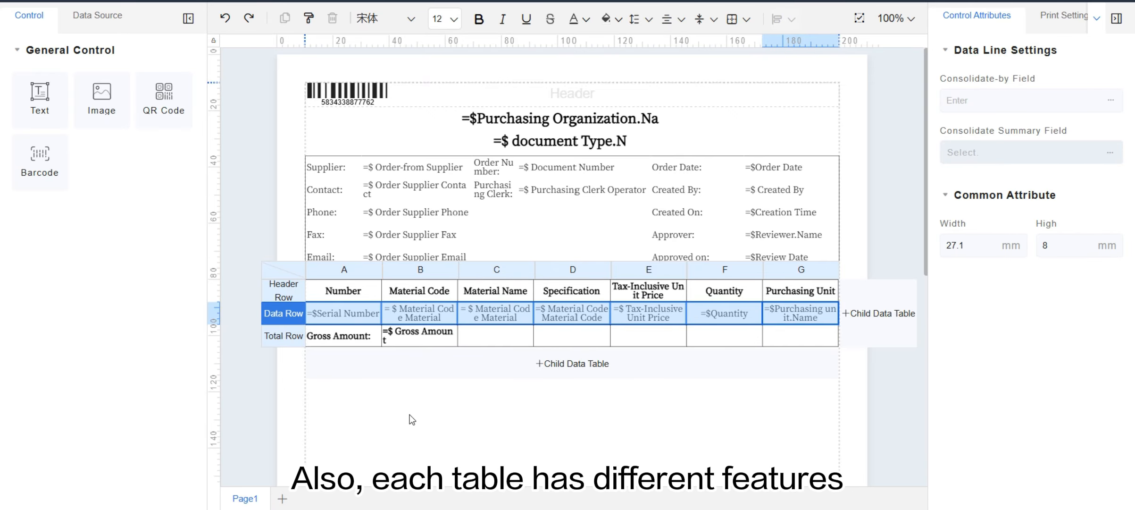
pyautogui.click(473, 383)
# Enable Autofit Row Height for the supplier layout grid.
pyautogui.click(521, 337)
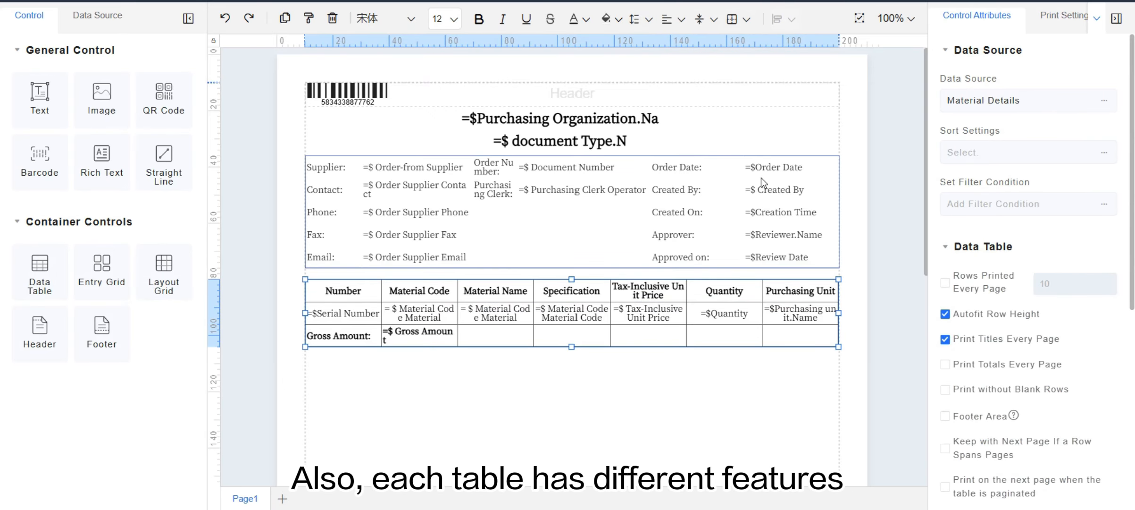
pyautogui.click(799, 217)
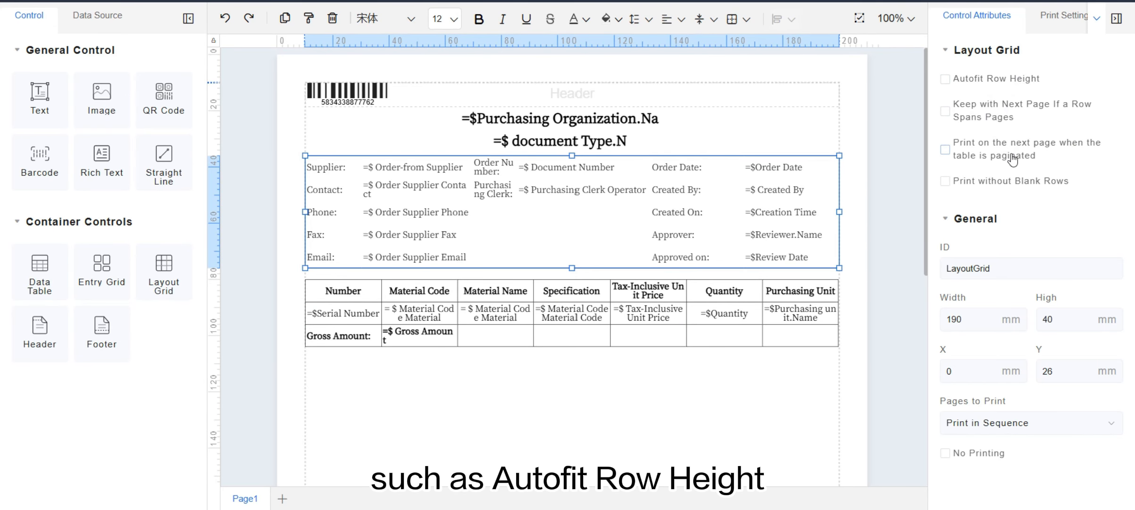
pyautogui.click(945, 78)
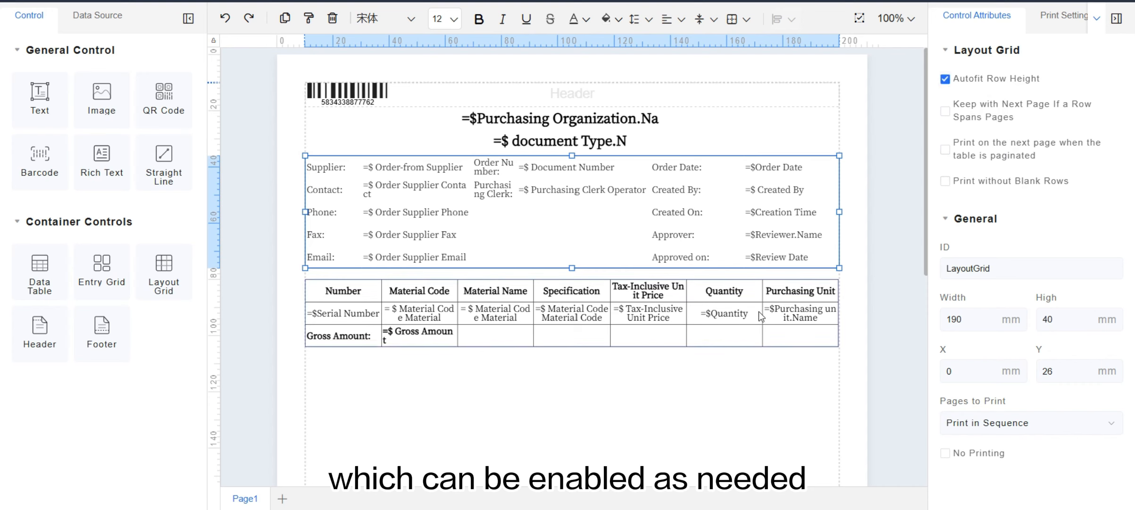
# Enable Rows Printed Every Page with 10 rows for the material data table and review the resulting layout.
pyautogui.click(746, 307)
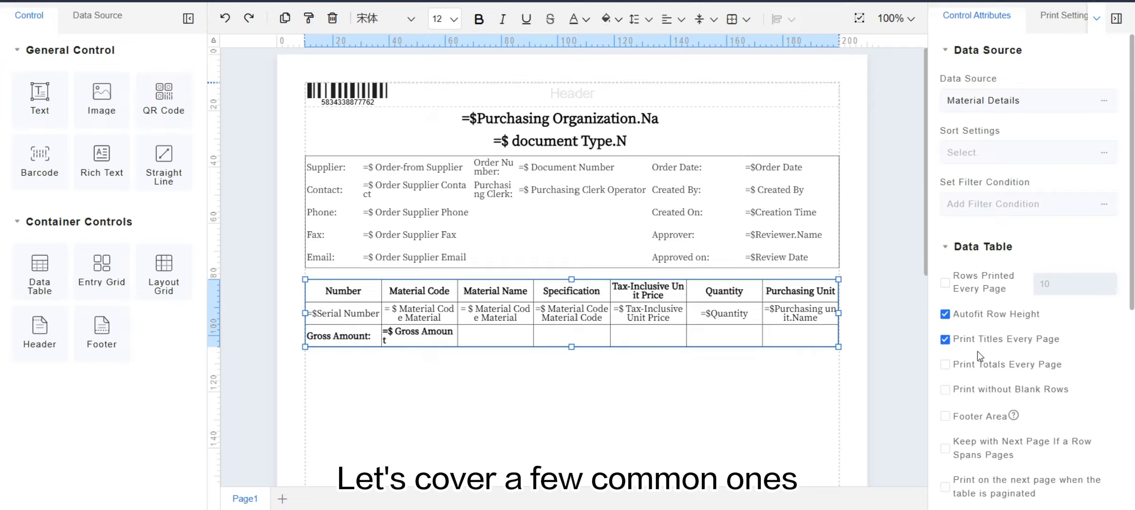
pyautogui.click(946, 284)
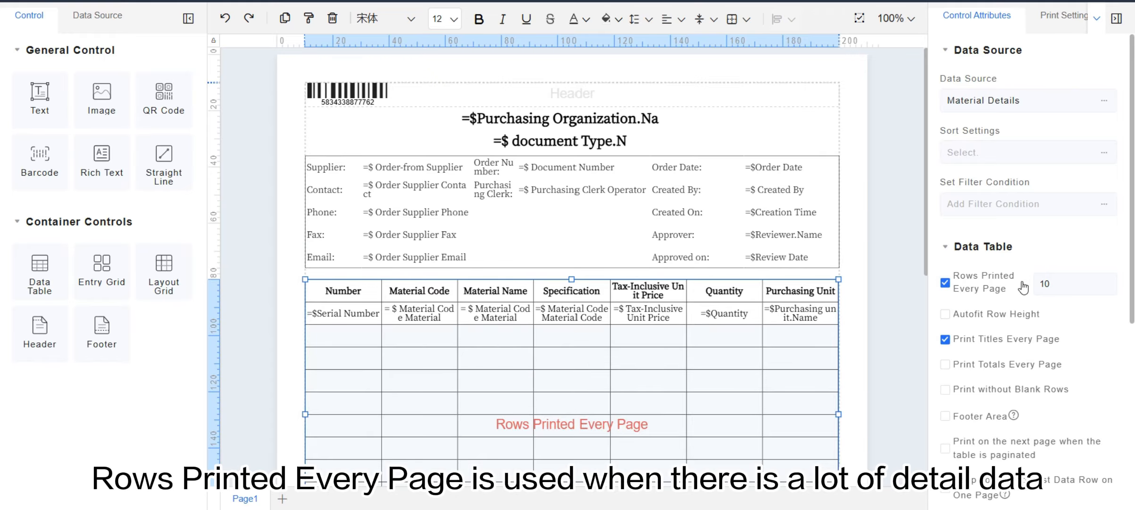
pyautogui.scroll(-3, 770, 349)
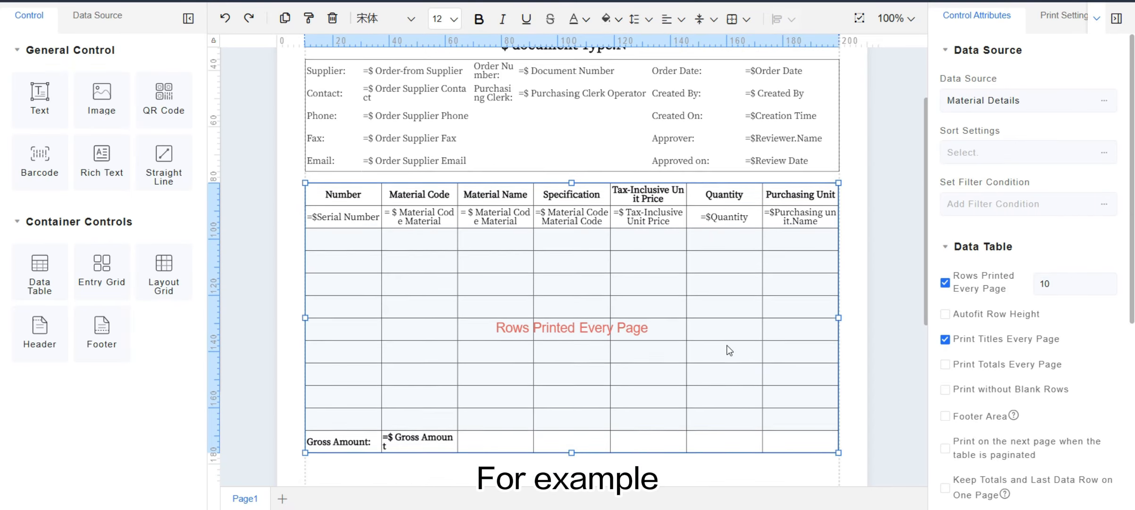
pyautogui.scroll(3, 731, 348)
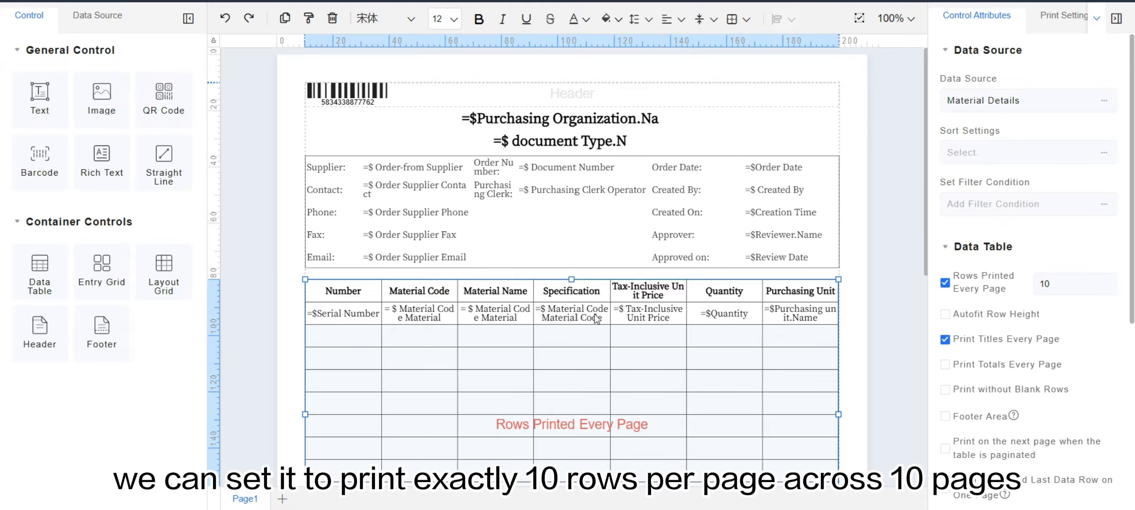
pyautogui.scroll(-1, 614, 319)
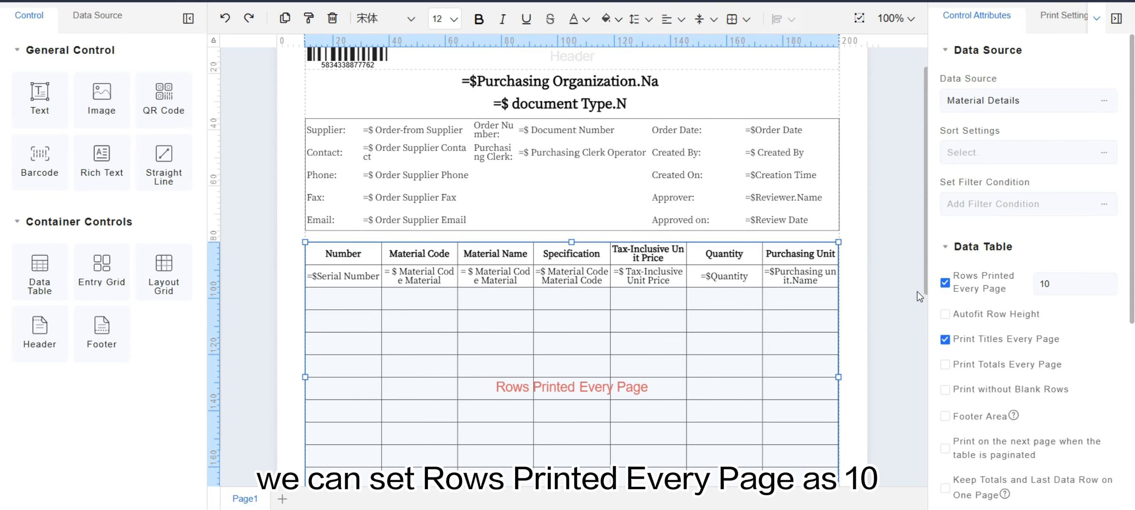
# Set Pages to Print to All Pages for the two title texts and the supplier layout grid together.
pyautogui.click(504, 108)
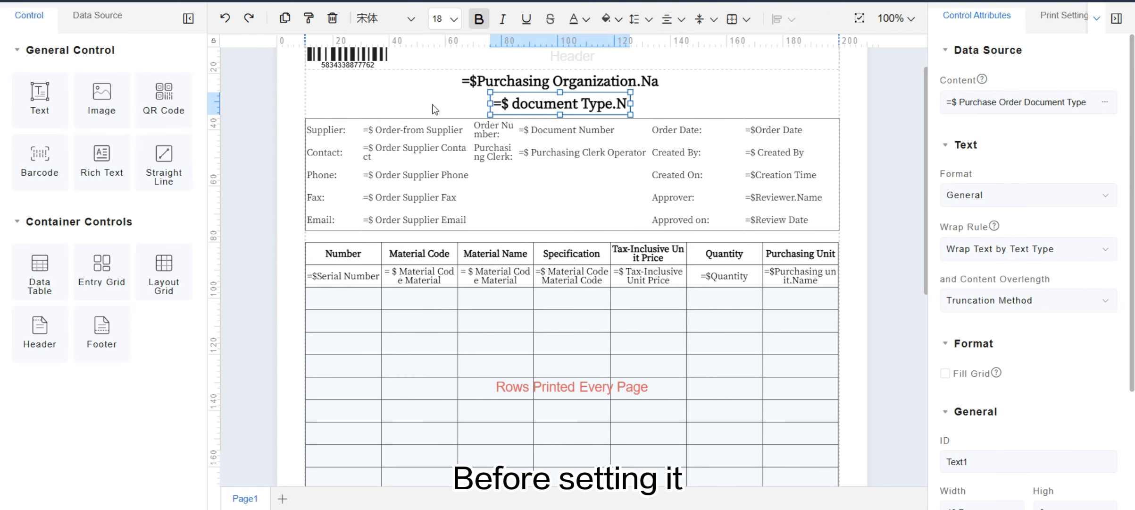
pyautogui.click(293, 61)
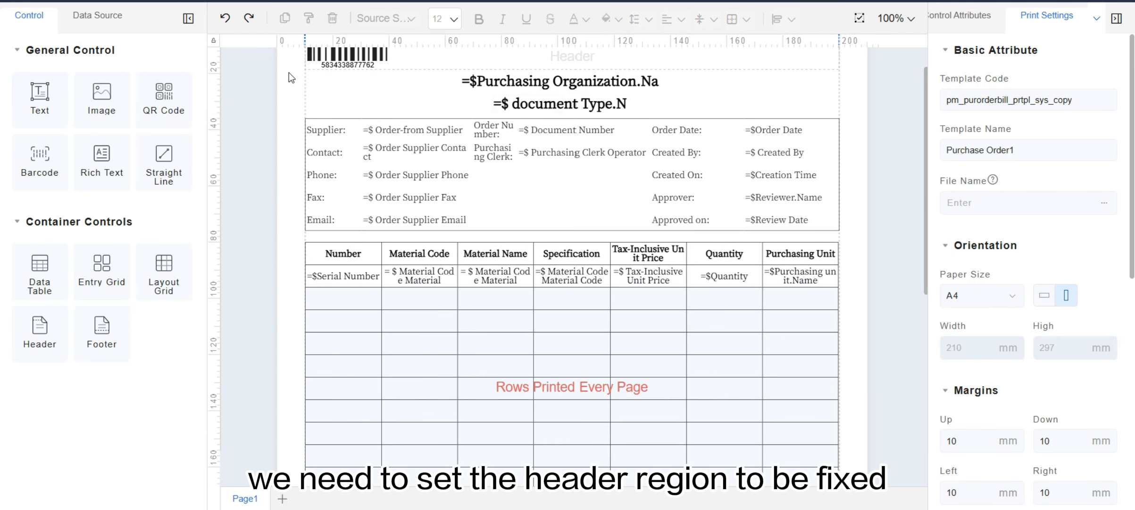
pyautogui.moveTo(290, 72); pyautogui.dragTo(848, 207)
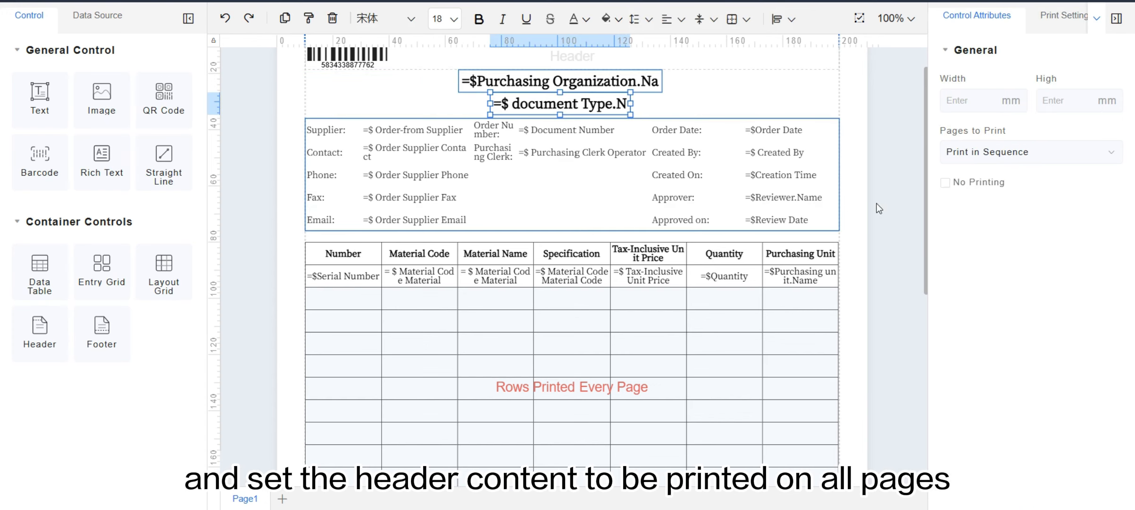
pyautogui.click(998, 158)
pyautogui.click(1003, 209)
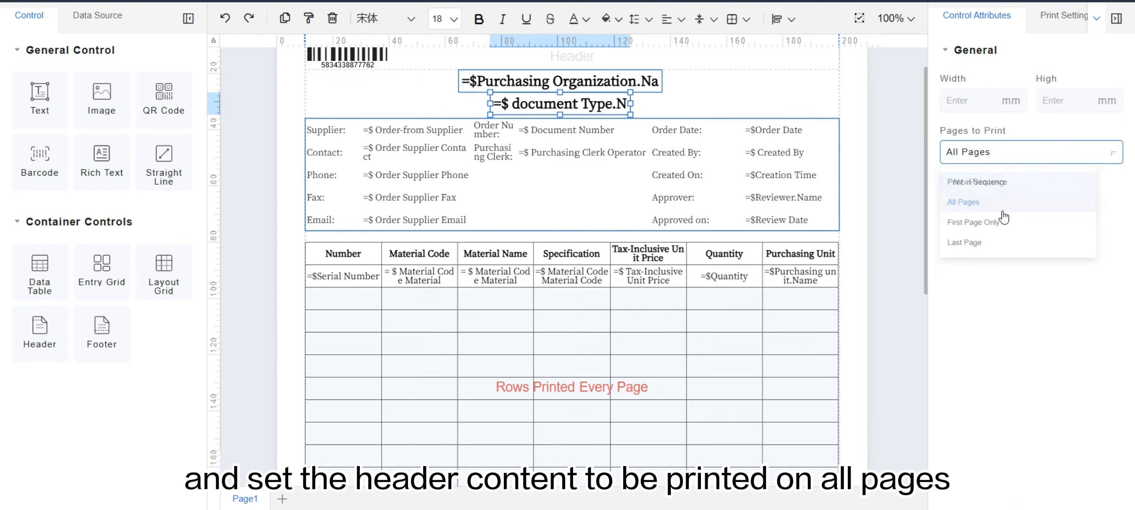
pyautogui.click(849, 195)
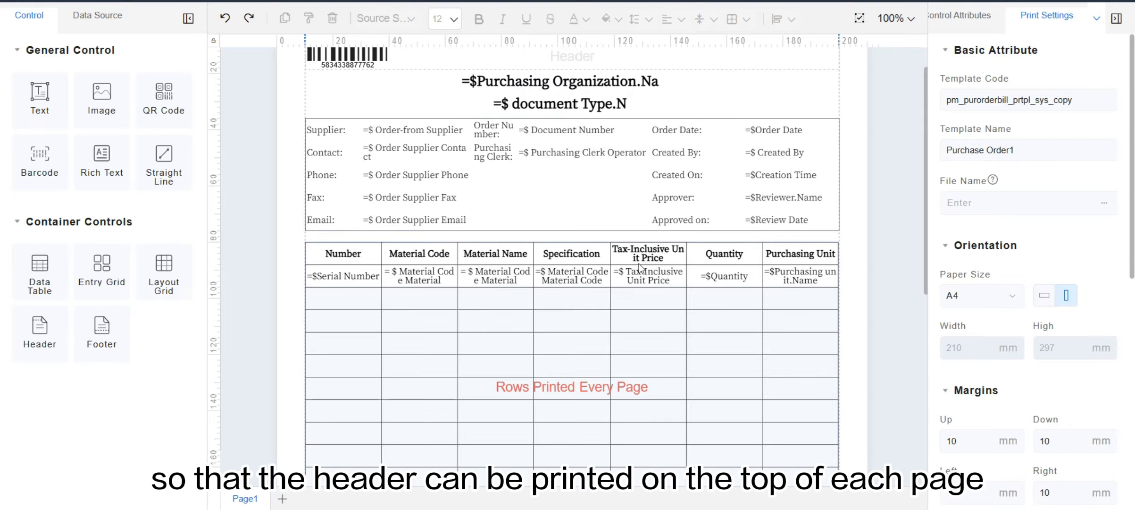
# Turn off Rows Printed Every Page for the material data table.
pyautogui.click(605, 289)
pyautogui.click(945, 283)
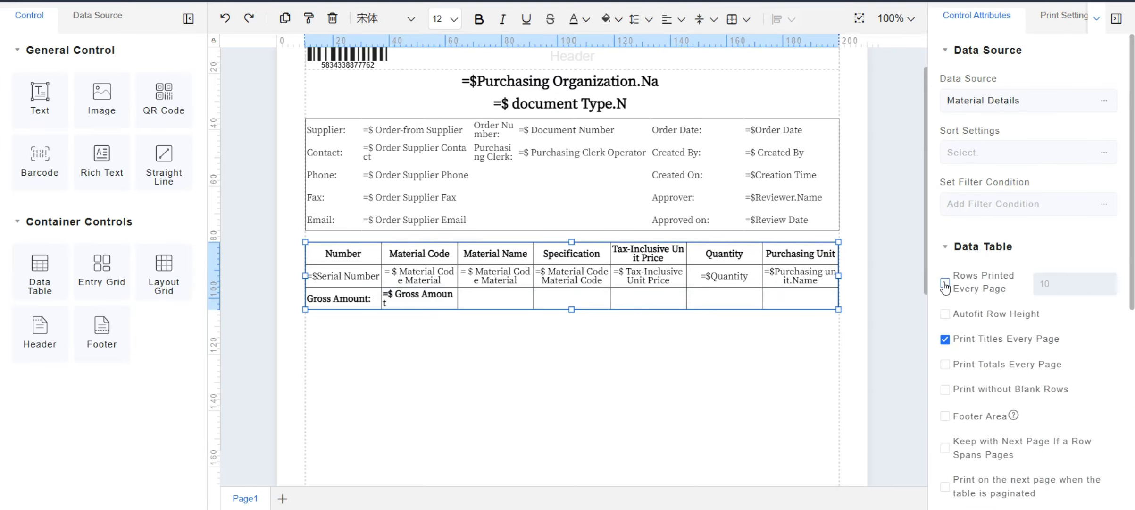
pyautogui.click(729, 365)
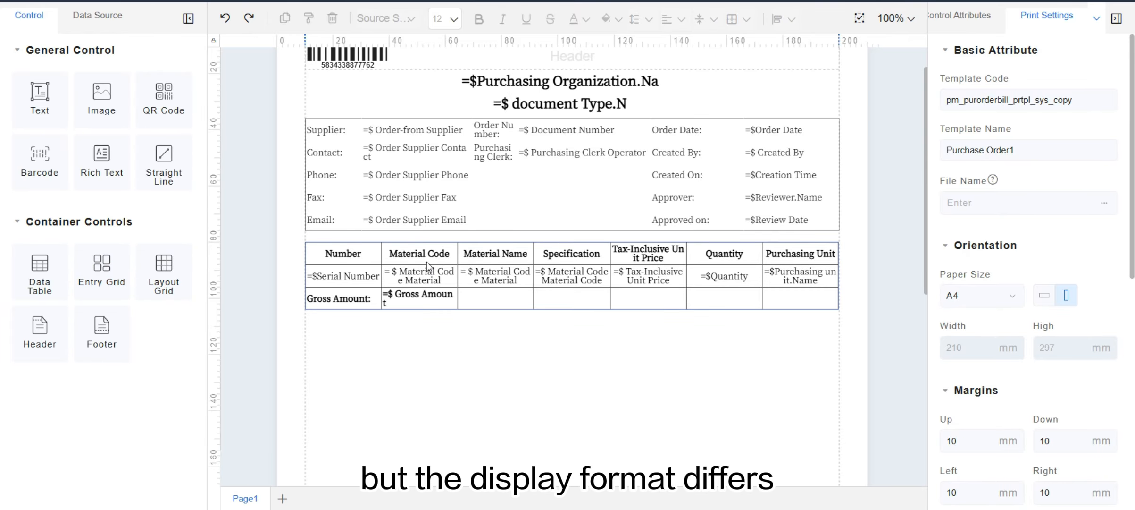
# Examine the material data table's Material Code, Material Name and Specification columns as fixed columns.
pyautogui.click(445, 270)
pyautogui.click(446, 271)
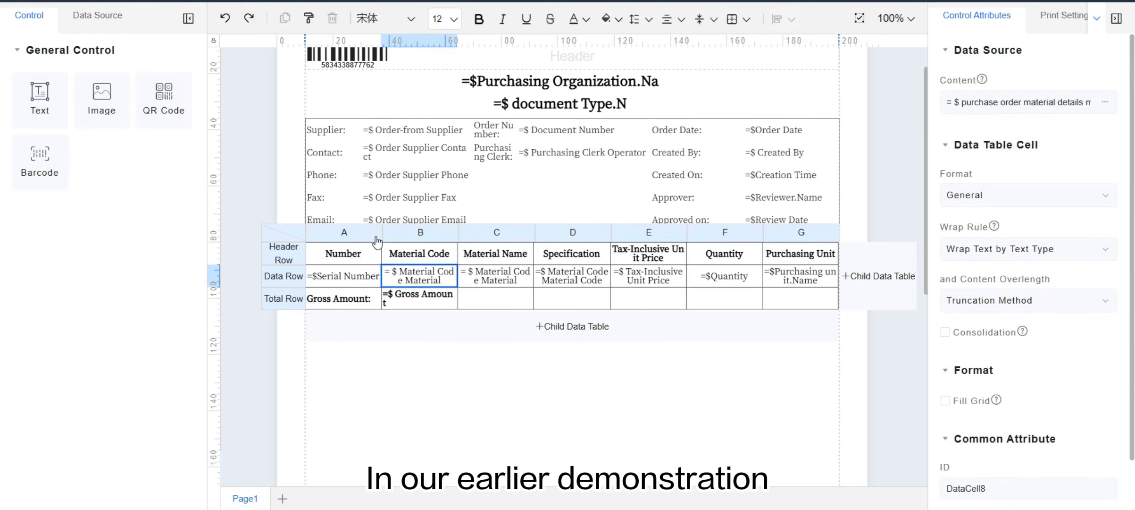
pyautogui.click(414, 238)
pyautogui.click(500, 237)
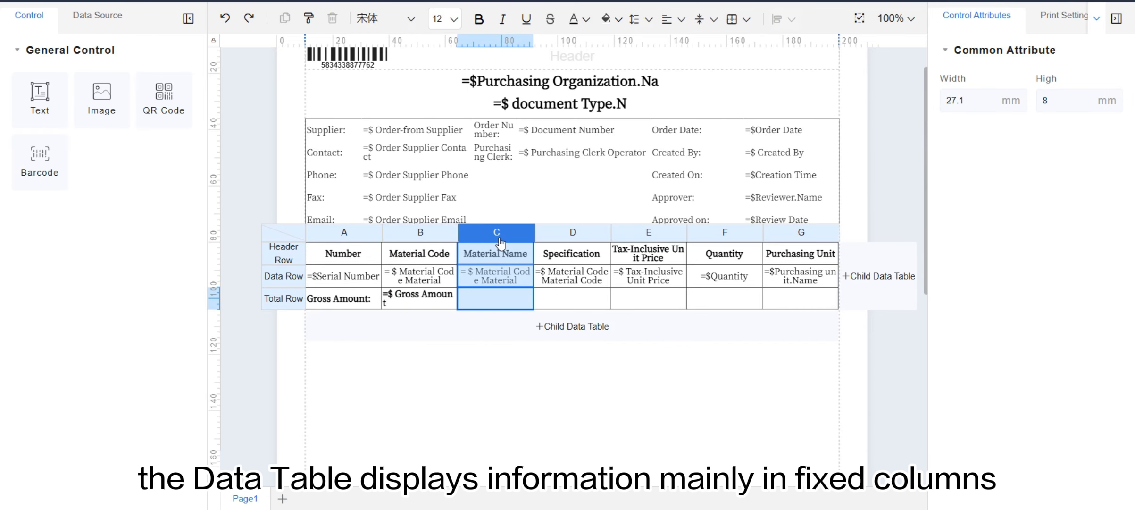
pyautogui.click(578, 240)
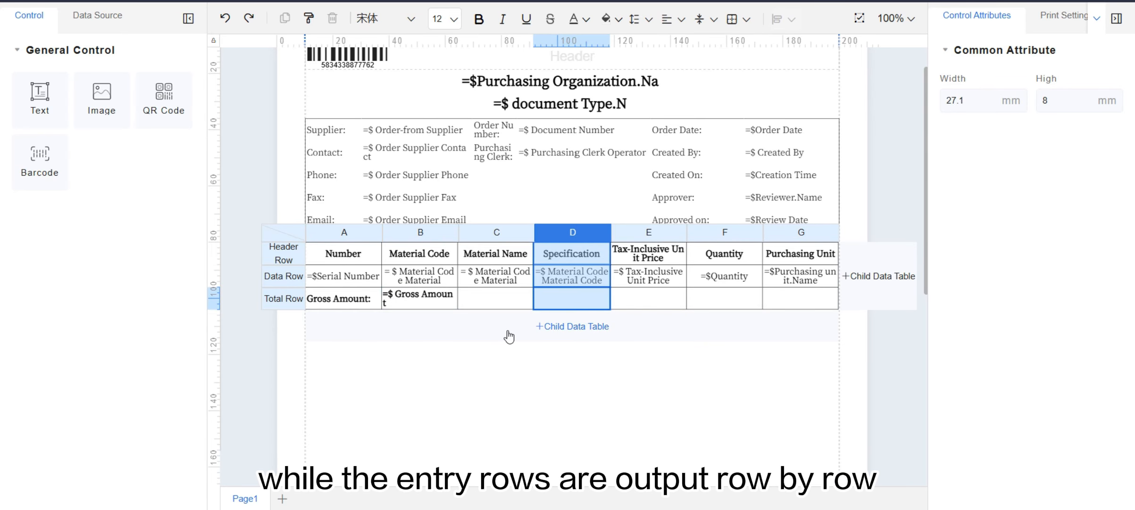
pyautogui.click(478, 404)
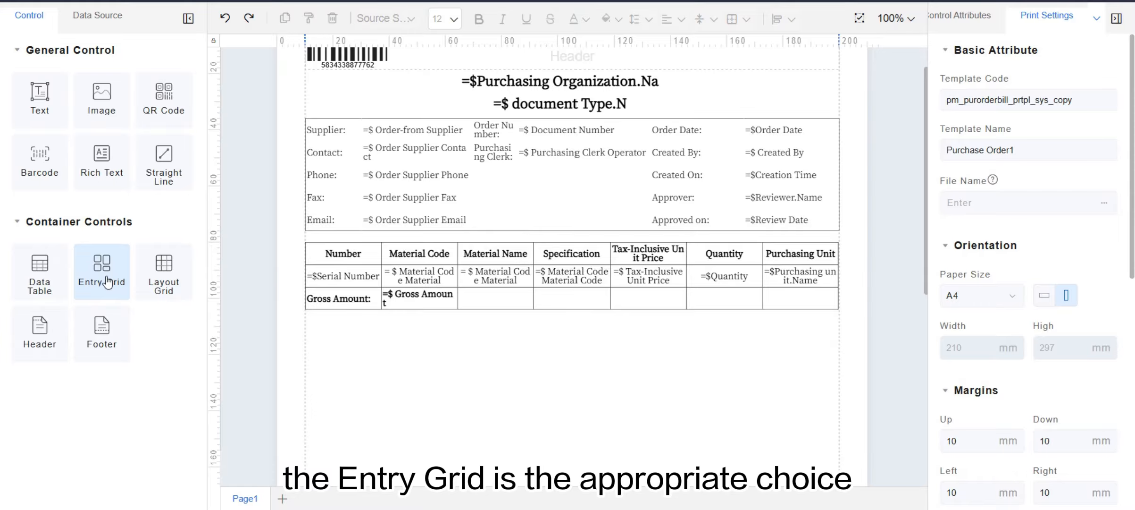
# Insert a 3-row, 2-column Entry Grid bound to Material Details below the material data table, and extend its upper edge toward the table.
pyautogui.moveTo(108, 282); pyautogui.dragTo(377, 382)
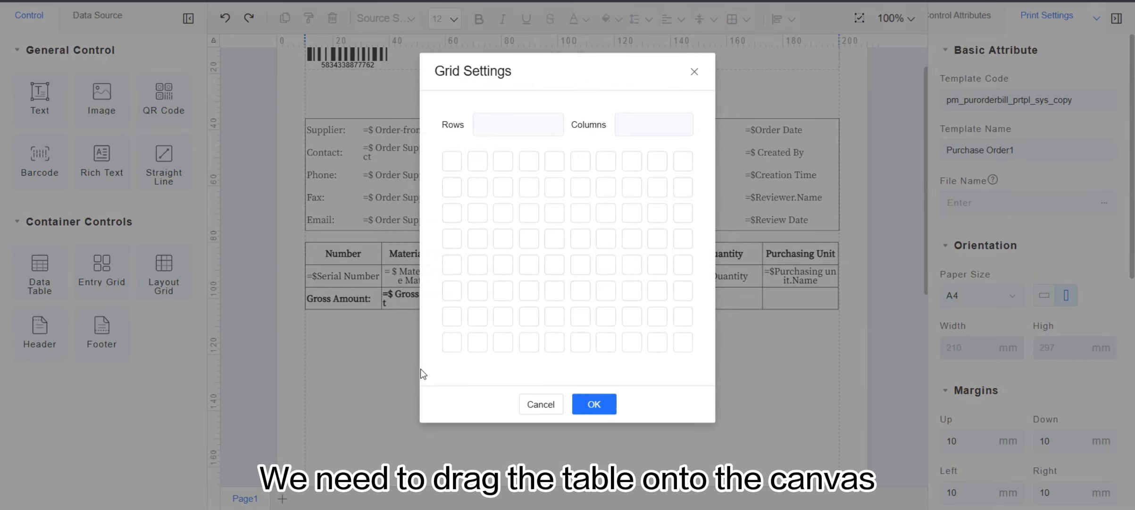
pyautogui.click(477, 213)
pyautogui.click(579, 395)
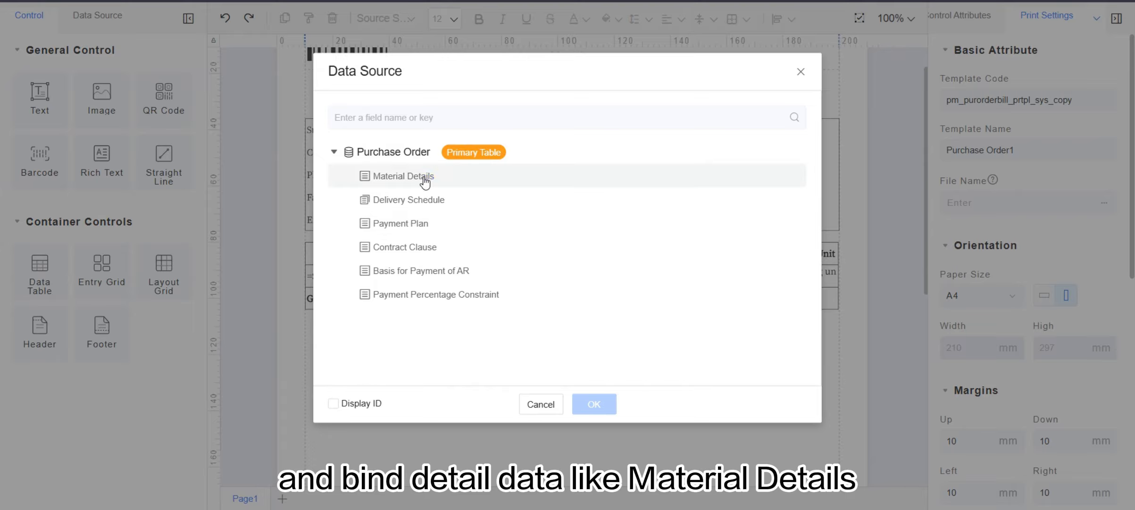
pyautogui.click(424, 178)
pyautogui.click(594, 400)
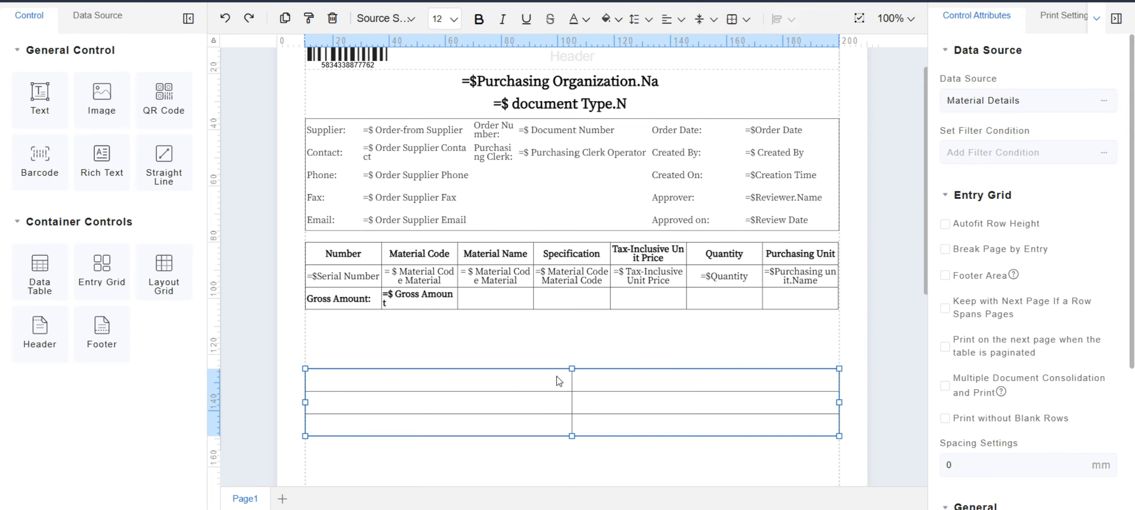
pyautogui.moveTo(573, 367); pyautogui.dragTo(573, 331)
# Fill the entry grid's first column with the data table's header texts Material Code, Material Name and Specification, one per row.
pyautogui.click(501, 351)
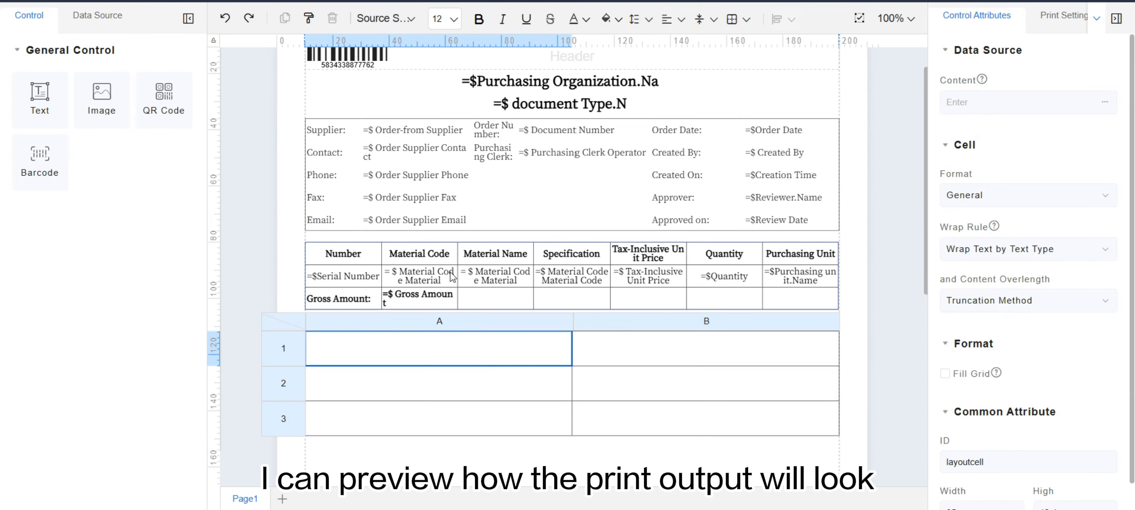
pyautogui.click(436, 251)
pyautogui.click(436, 253)
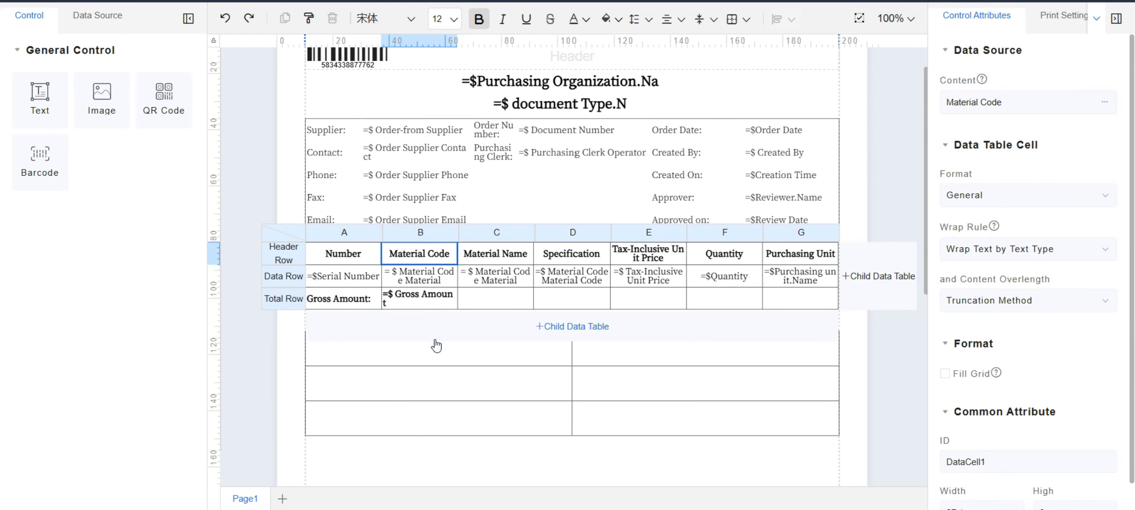
pyautogui.click(427, 360)
pyautogui.click(427, 360)
pyautogui.write('Material Code')
pyautogui.click(479, 258)
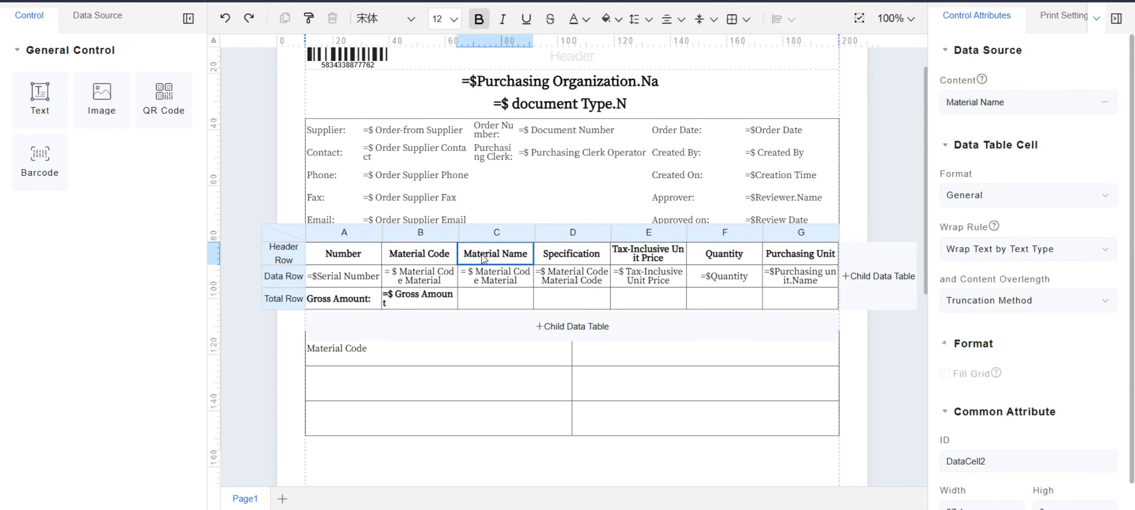
pyautogui.click(409, 383)
pyautogui.write('Material Name')
pyautogui.click(575, 253)
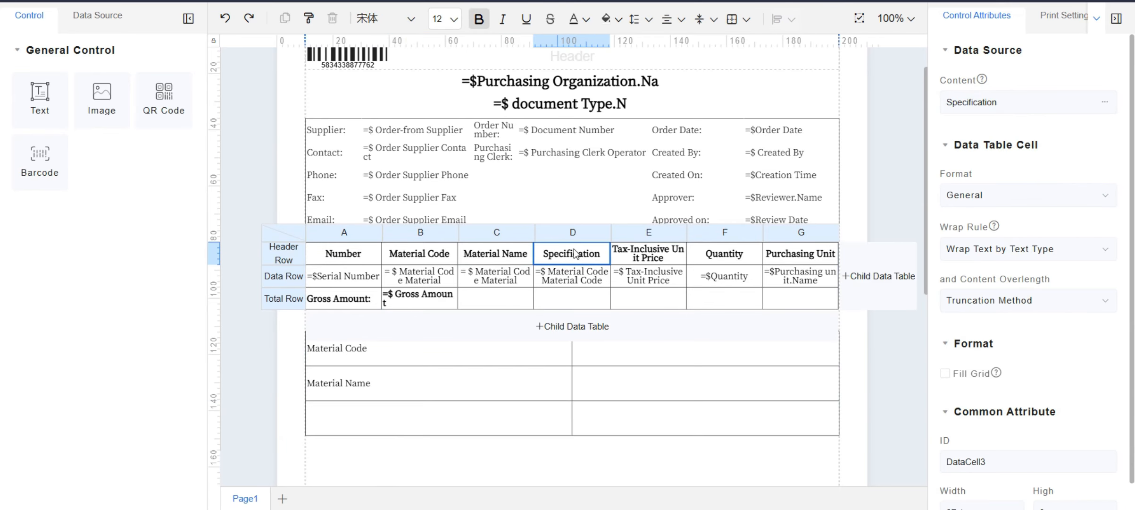
pyautogui.click(397, 420)
pyautogui.write('Specification')
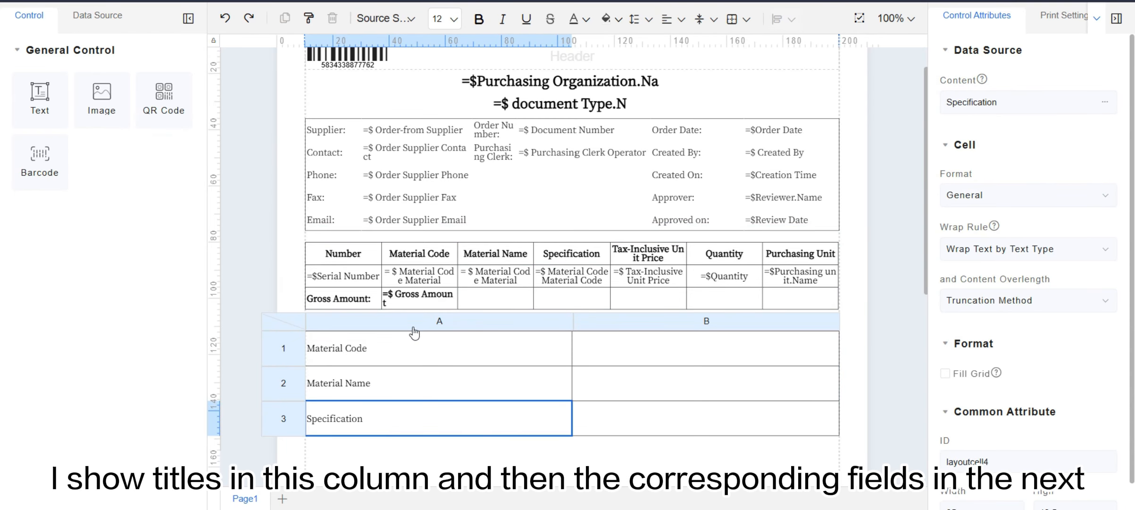
# Copy the data table's material code, material name and specification field expressions into the matching rows of the entry grid's second column.
pyautogui.click(430, 278)
pyautogui.click(640, 351)
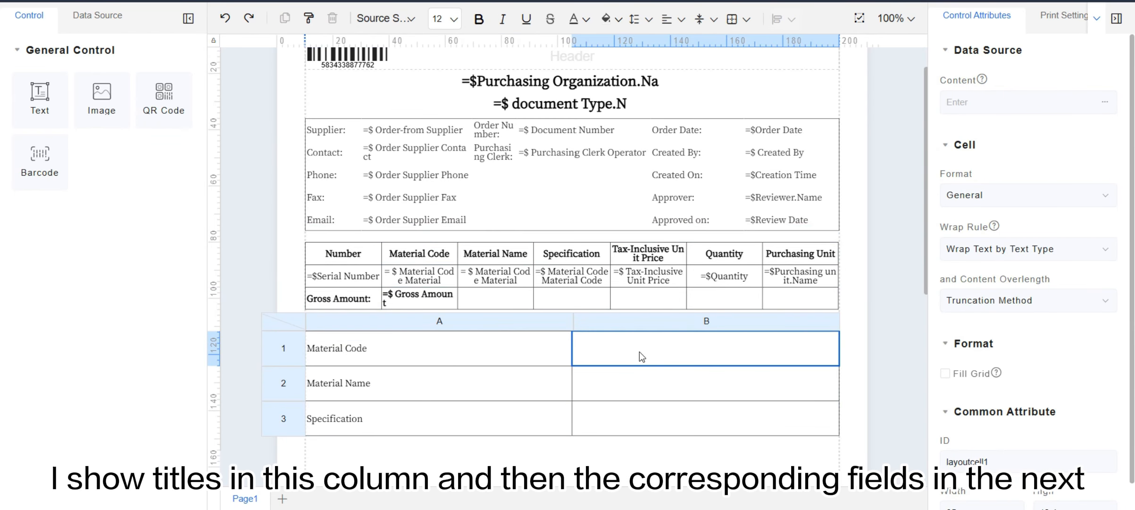
pyautogui.write('= $ Material Code Material')
pyautogui.click(617, 391)
pyautogui.click(617, 391)
pyautogui.write('= $ Material Code Material')
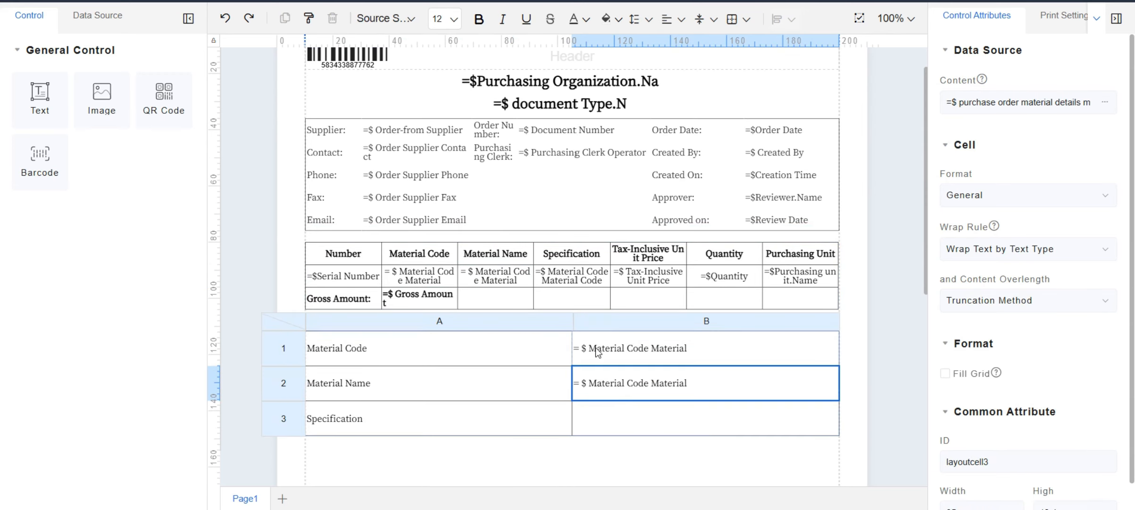
pyautogui.click(569, 283)
pyautogui.click(569, 283)
pyautogui.click(619, 415)
pyautogui.click(619, 415)
pyautogui.write('=$ Material Code Material Code')
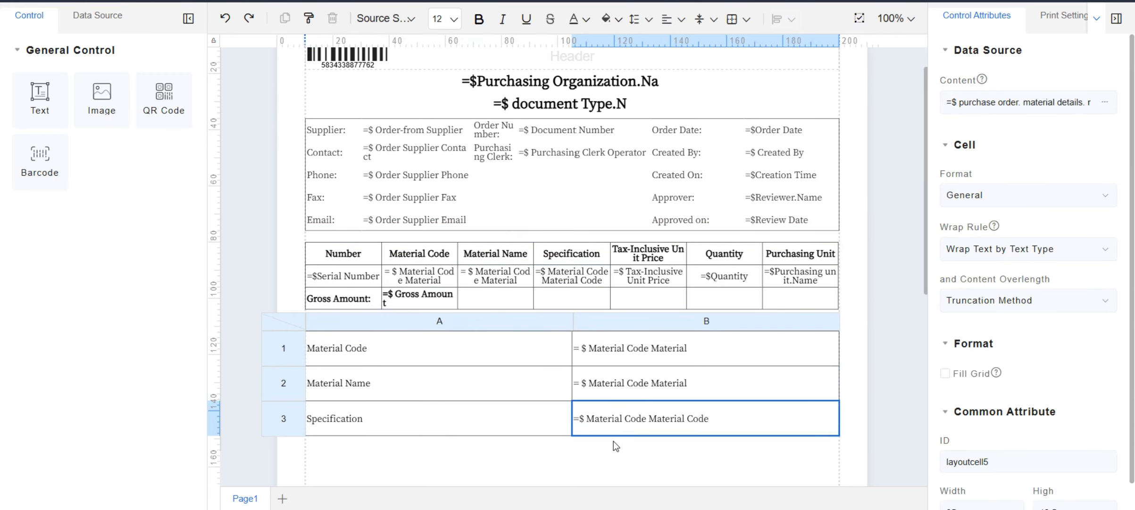
# Set the spacing between entries of the whole entry grid to 5 mm.
pyautogui.click(600, 451)
pyautogui.click(632, 391)
pyautogui.scroll(-1, 632, 391)
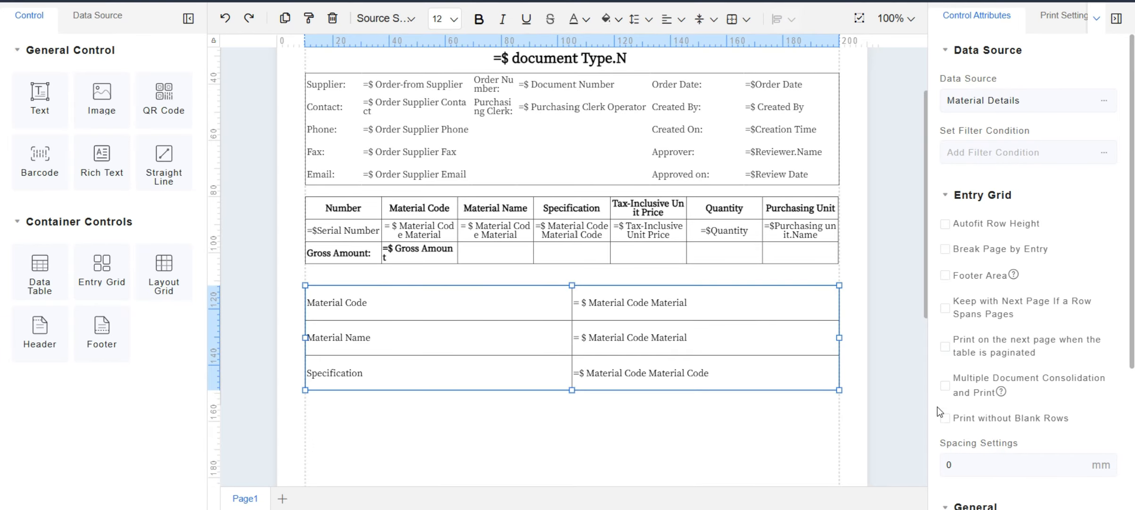
pyautogui.scroll(-1, 962, 416)
pyautogui.click(968, 444)
pyautogui.write('5')
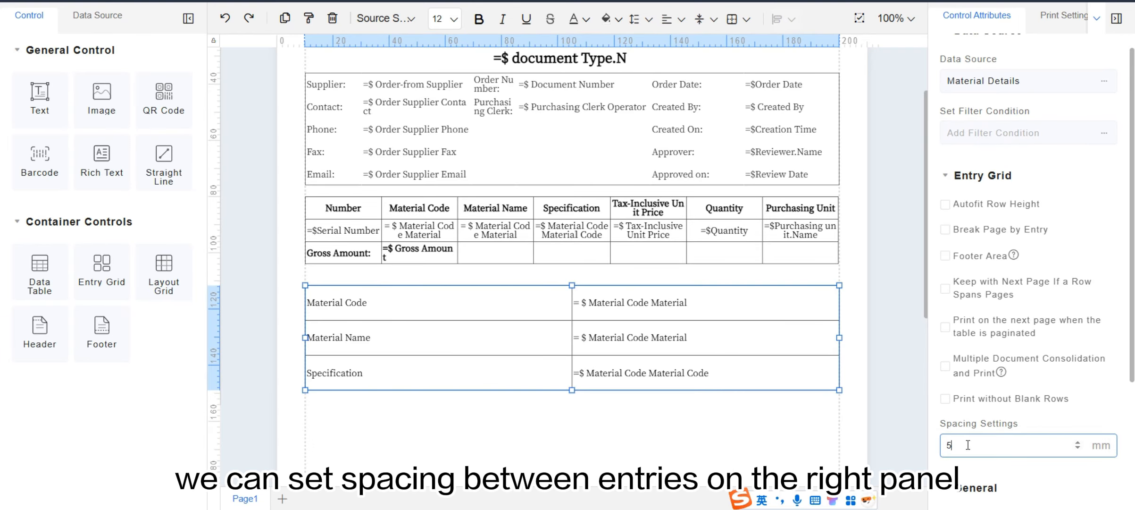
pyautogui.click(1026, 424)
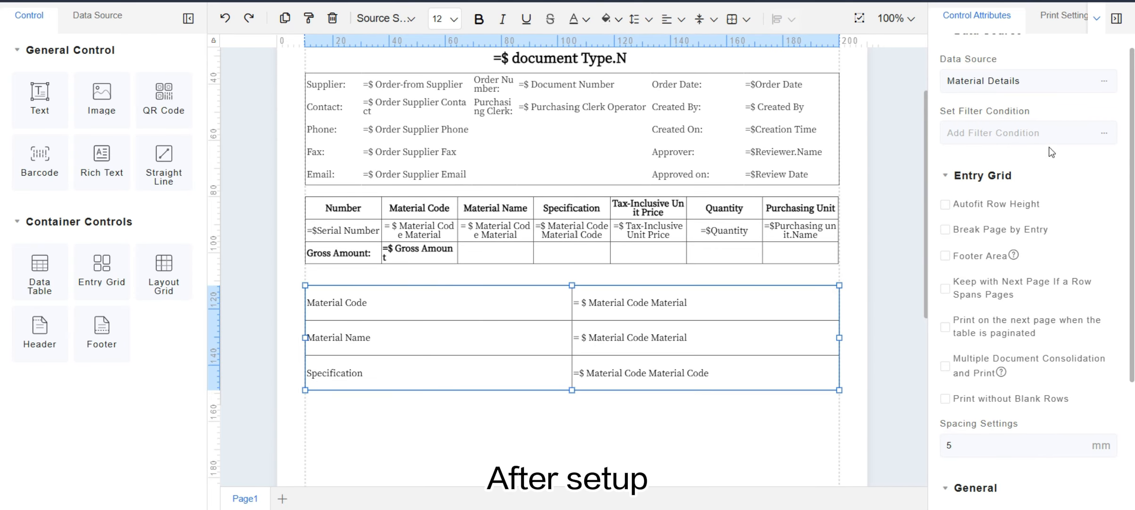
# Go to the purchase order list and confirm Purchase Order1 as the default template in Print Settings.
pyautogui.click(1097, 1)
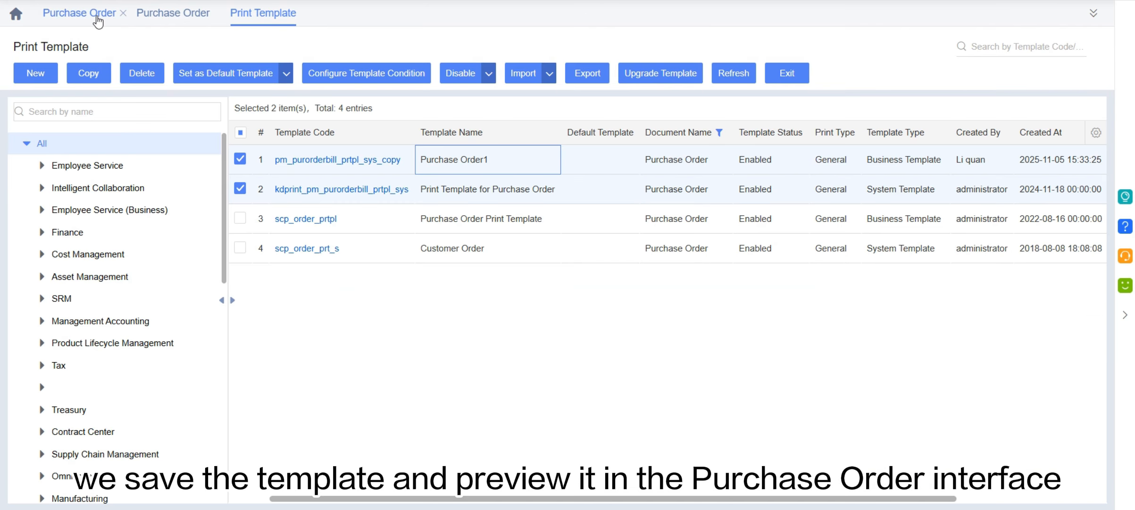
pyautogui.click(97, 17)
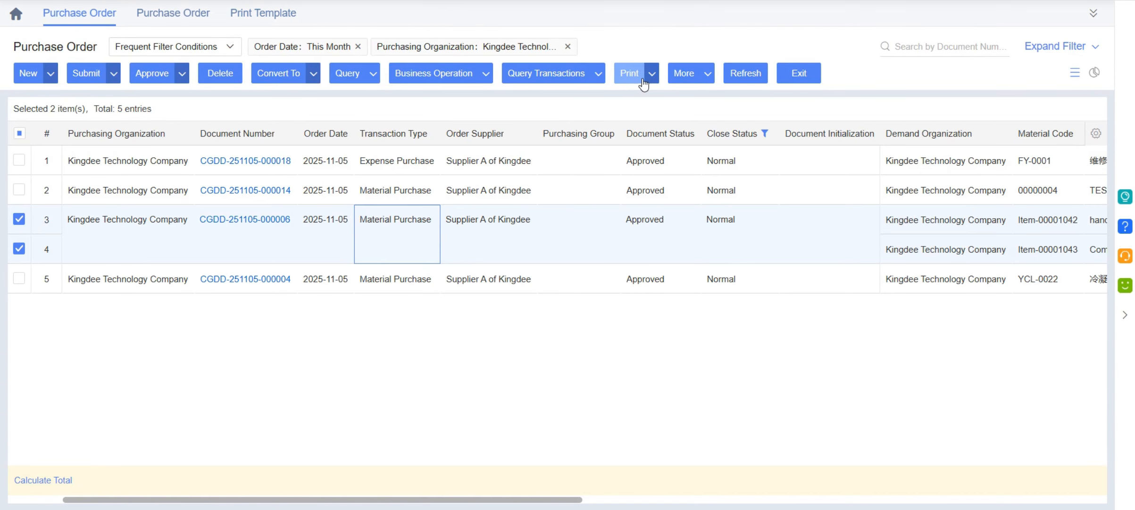
pyautogui.moveTo(652, 73)
pyautogui.click(632, 94)
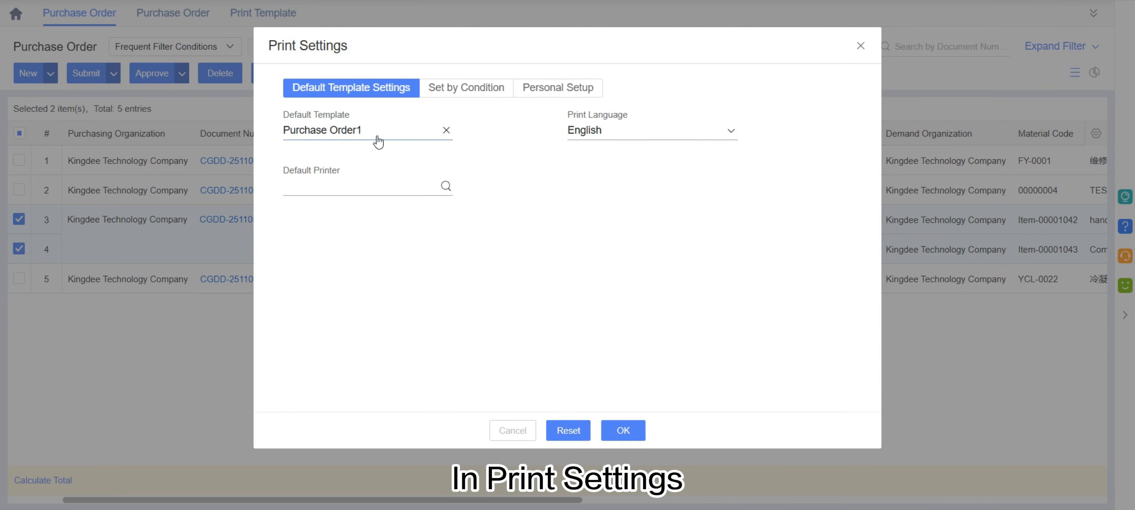
pyautogui.click(622, 427)
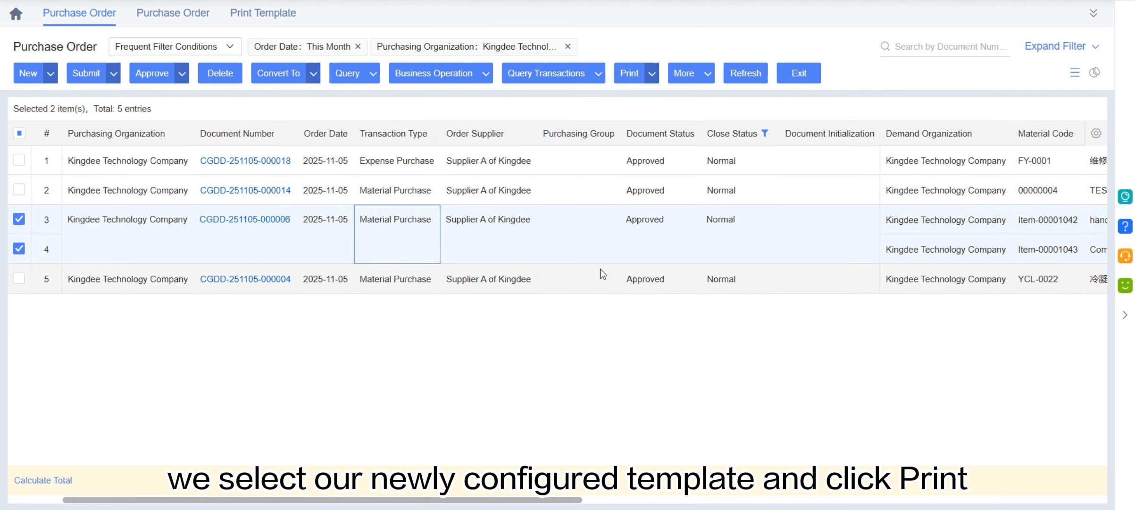
# Print the selected purchase order and compare the data table with the entry grid in the print preview.
pyautogui.click(625, 78)
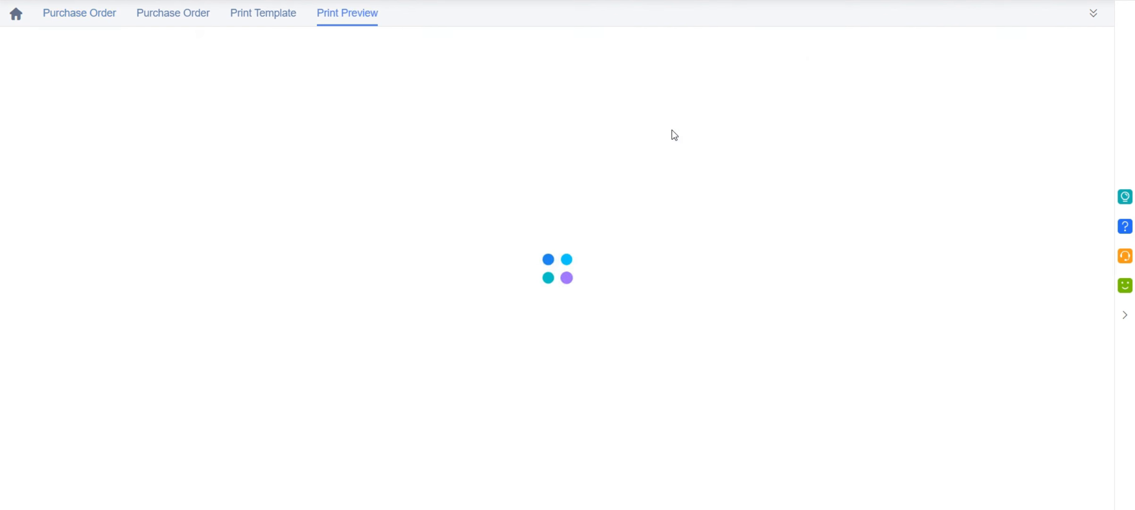
pyautogui.scroll(-1, 556, 308)
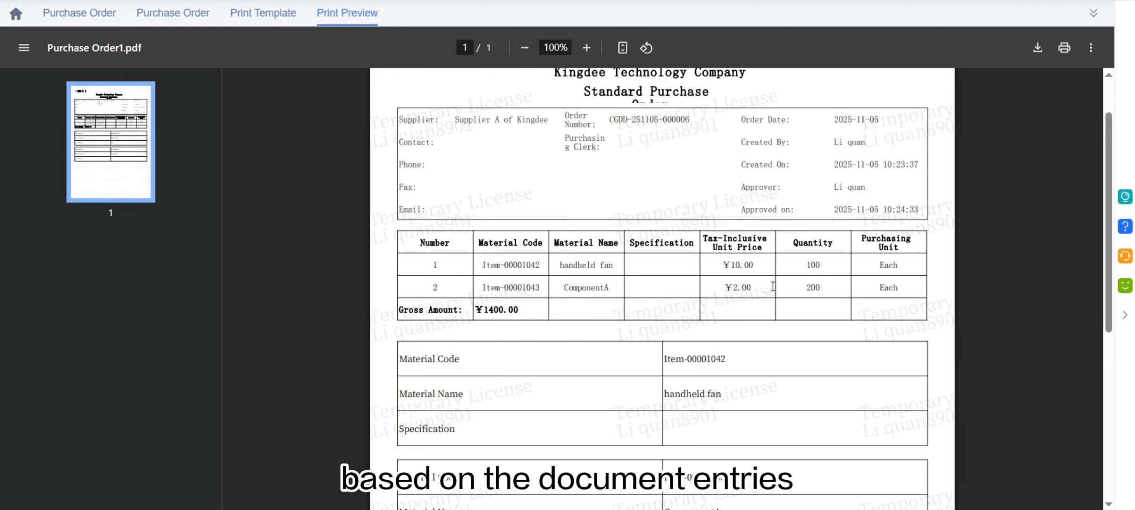
pyautogui.scroll(-2, 773, 287)
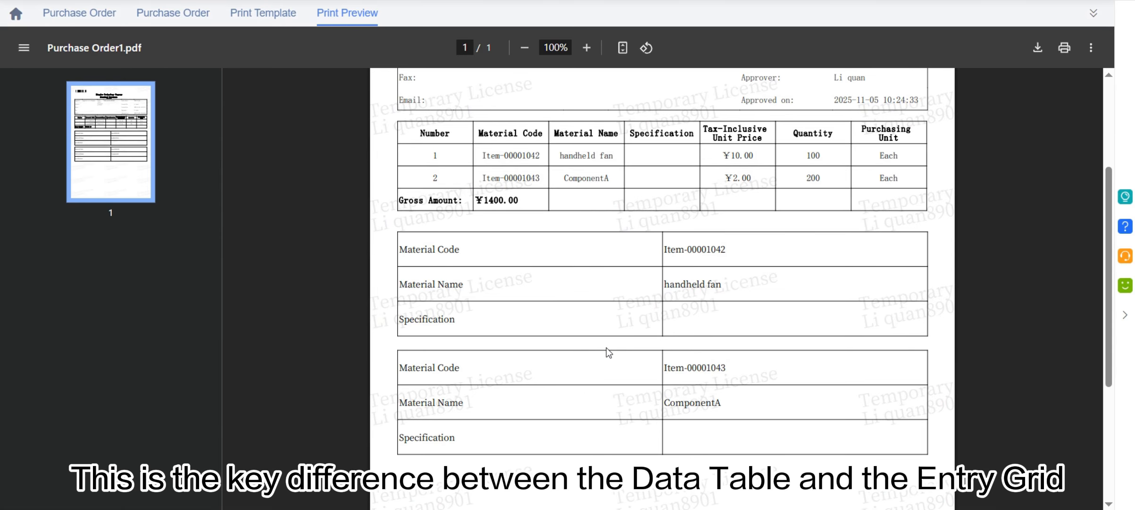
pyautogui.scroll(1, 607, 348)
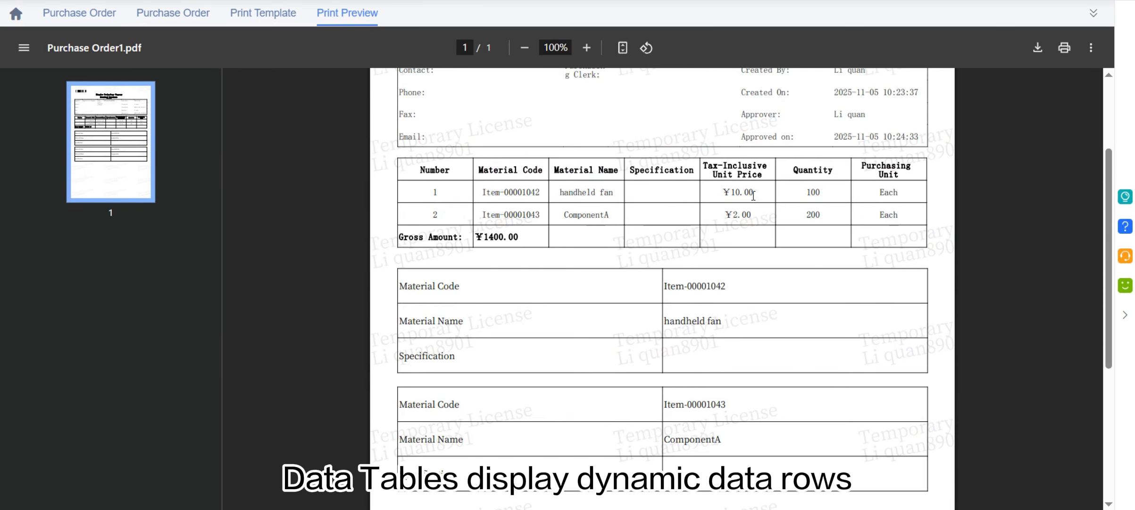
pyautogui.scroll(-2, 598, 251)
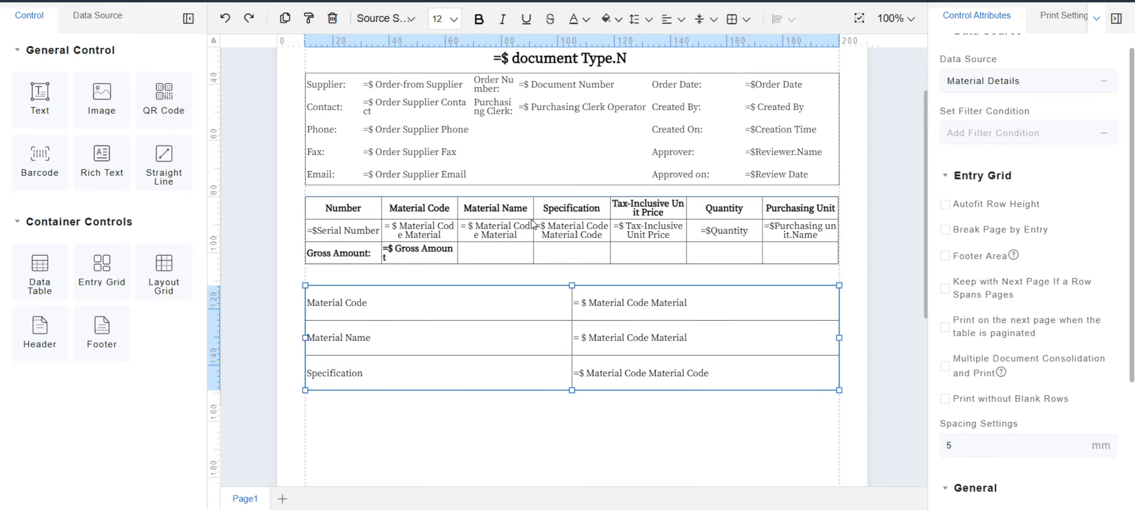
# Set the template's output file name to the Document Number field in the template designer's print settings.
pyautogui.click(580, 426)
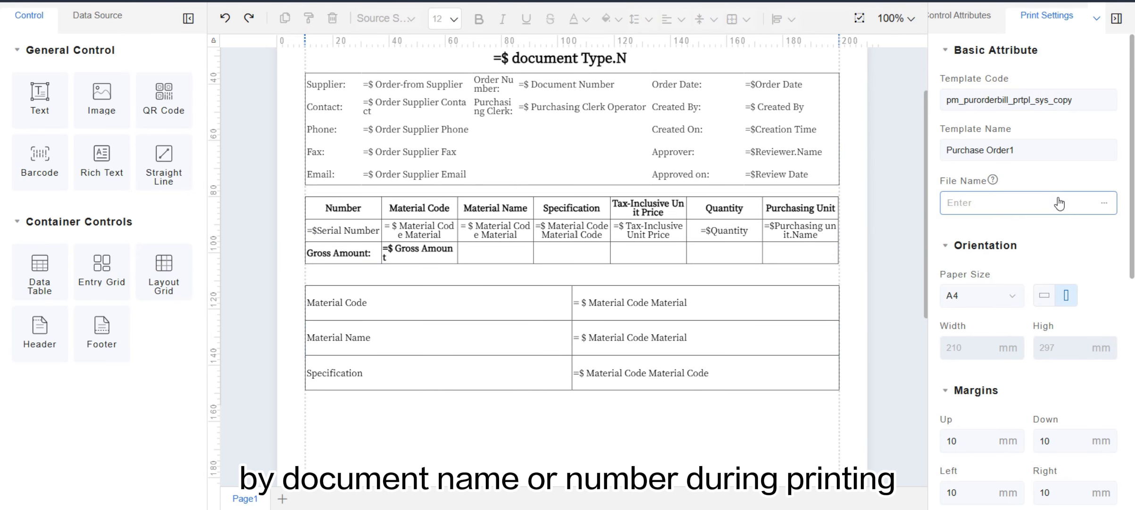
pyautogui.click(1104, 203)
pyautogui.click(477, 191)
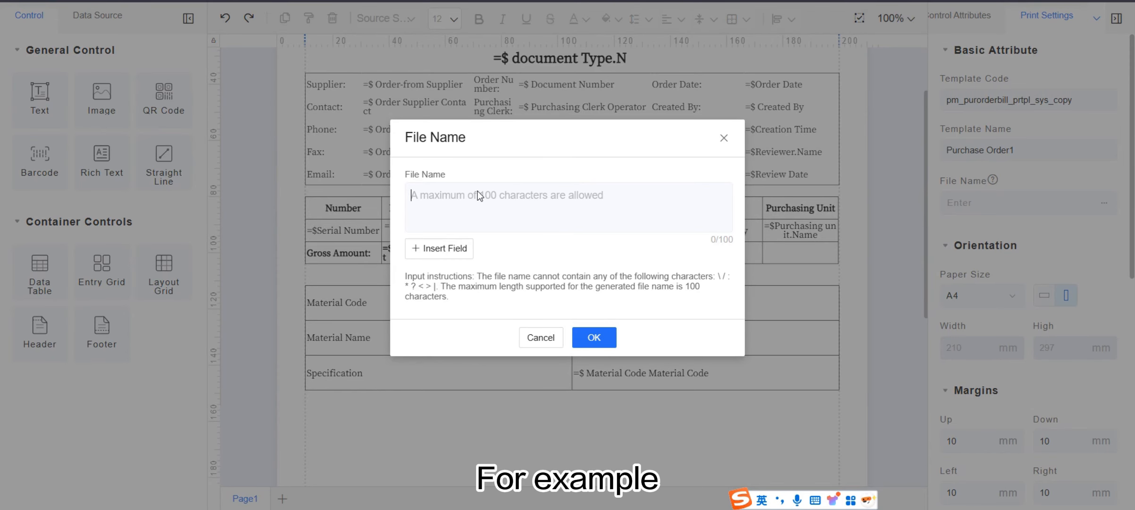
pyautogui.click(439, 248)
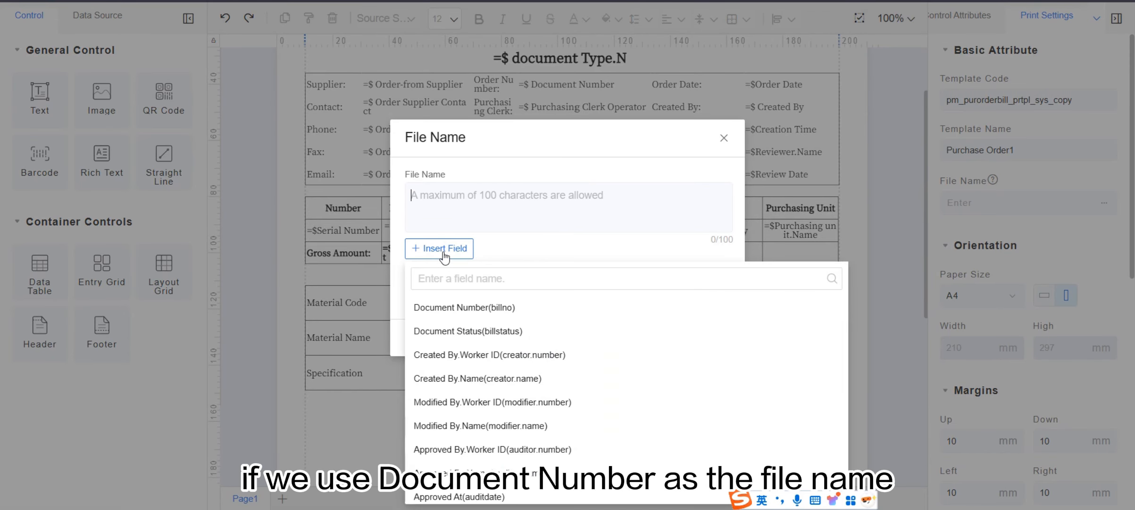
pyautogui.click(487, 308)
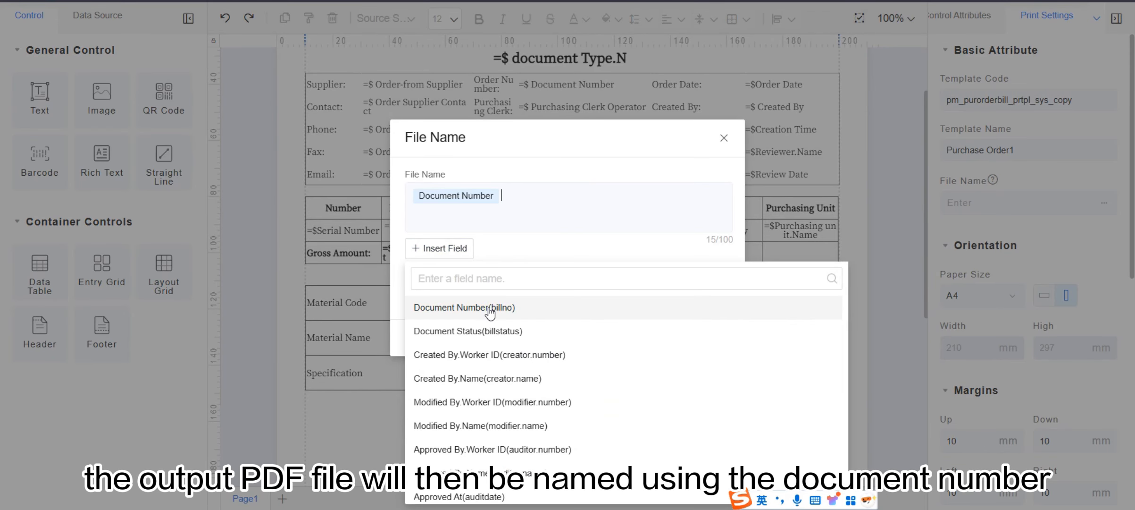
pyautogui.click(587, 212)
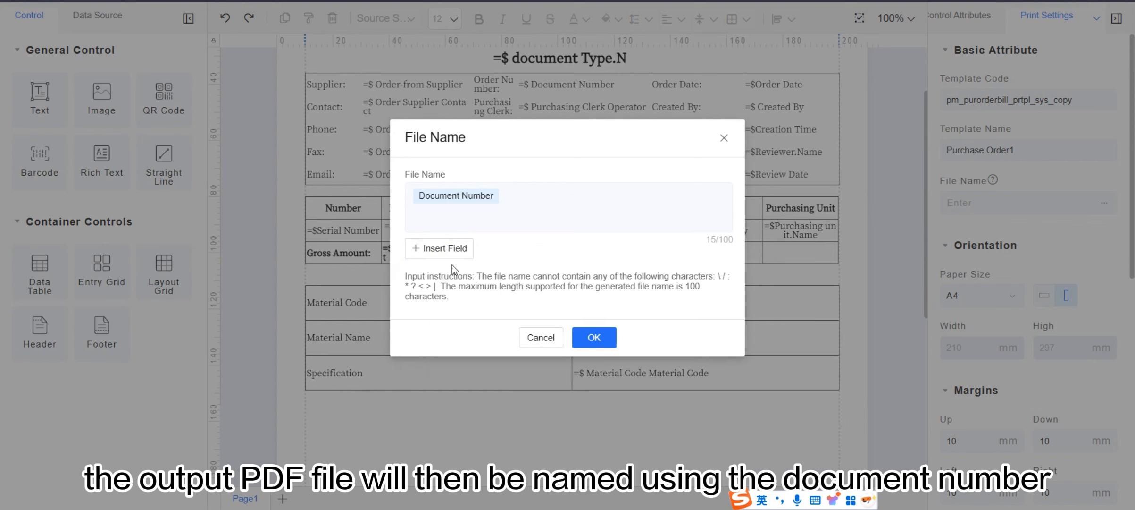
pyautogui.click(603, 334)
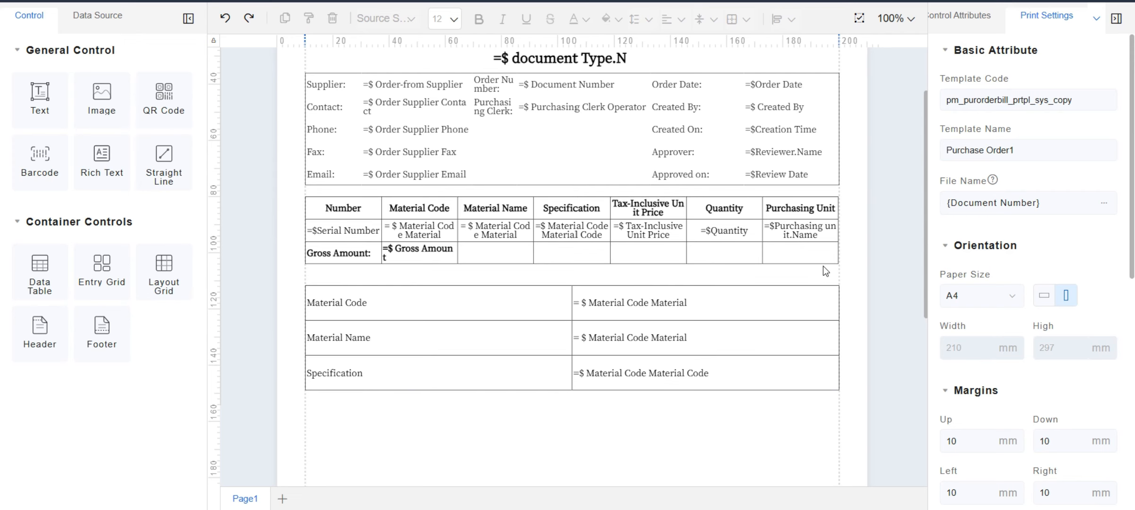
# Examine the template's paper size choices, margins and paper saving settings.
pyautogui.scroll(-2, 1039, 241)
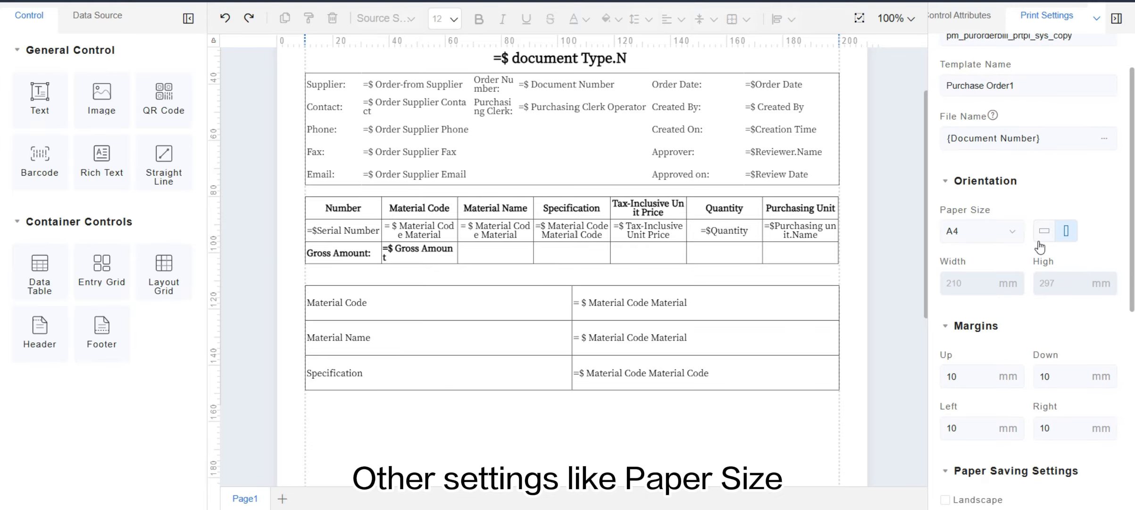
pyautogui.click(1010, 207)
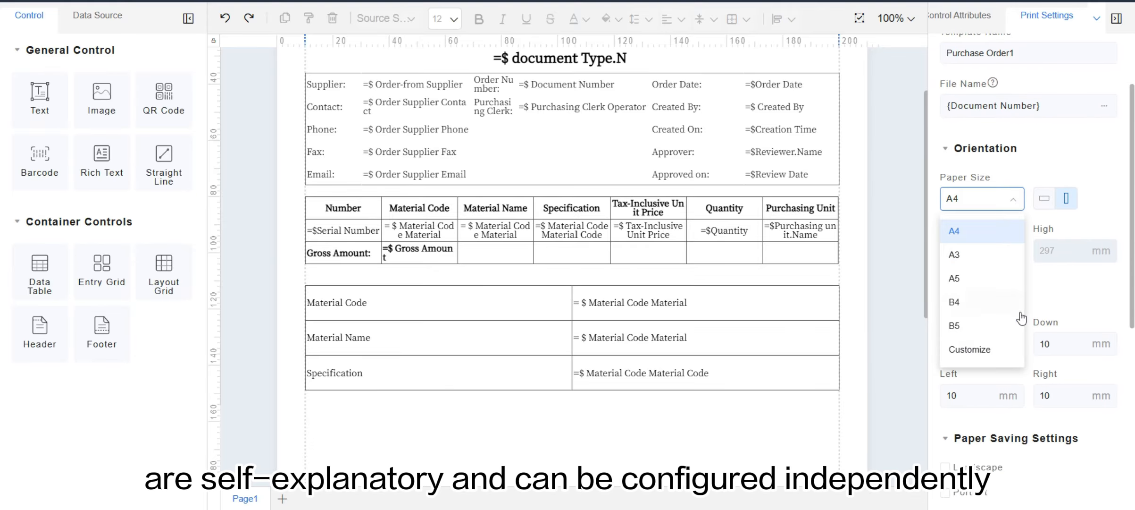
pyautogui.click(1075, 229)
pyautogui.scroll(-5, 1075, 229)
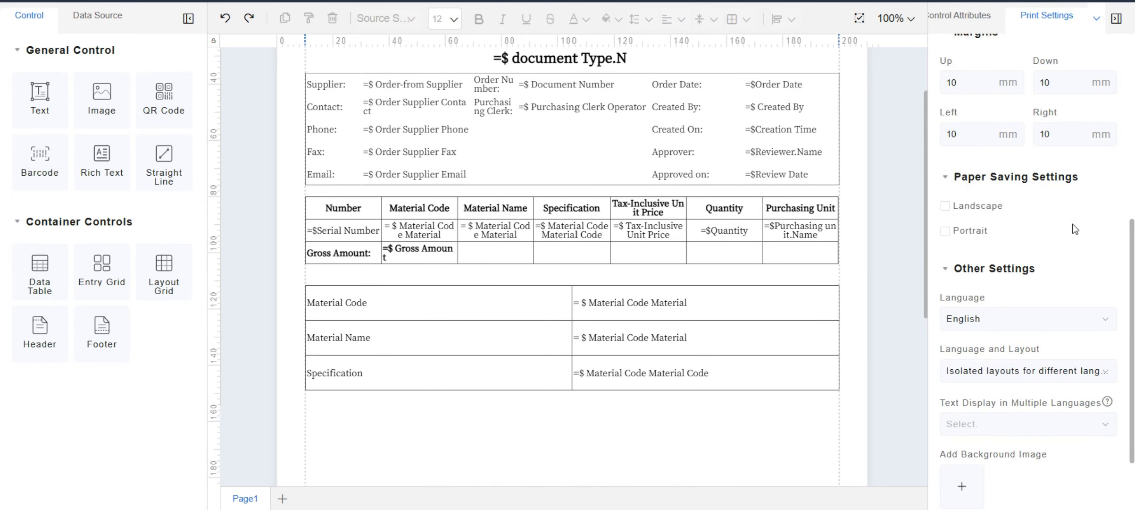
# Switch the template language to 简体中文 and save the current language's content.
pyautogui.click(1001, 324)
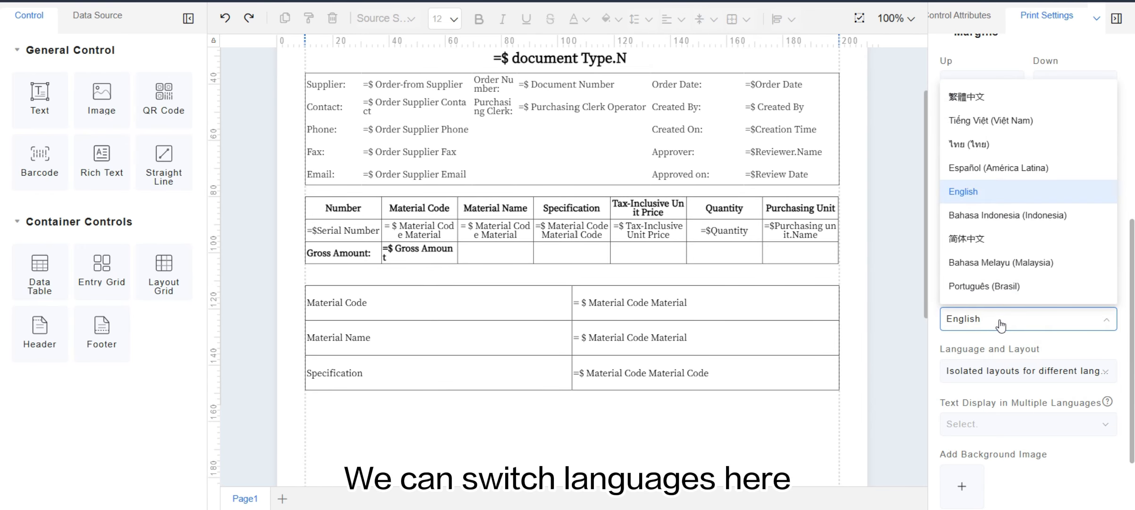
pyautogui.click(1013, 239)
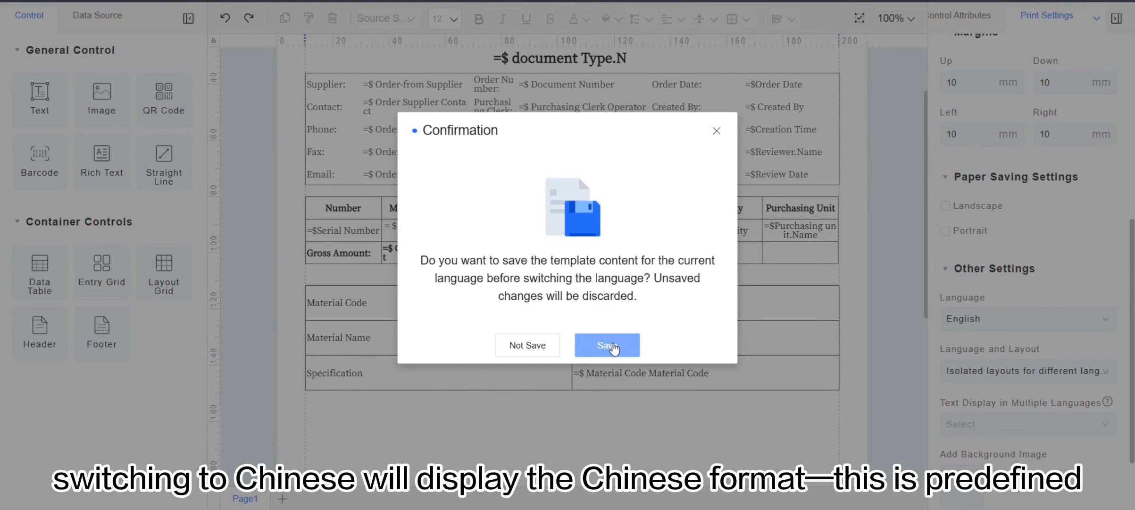
pyautogui.click(613, 343)
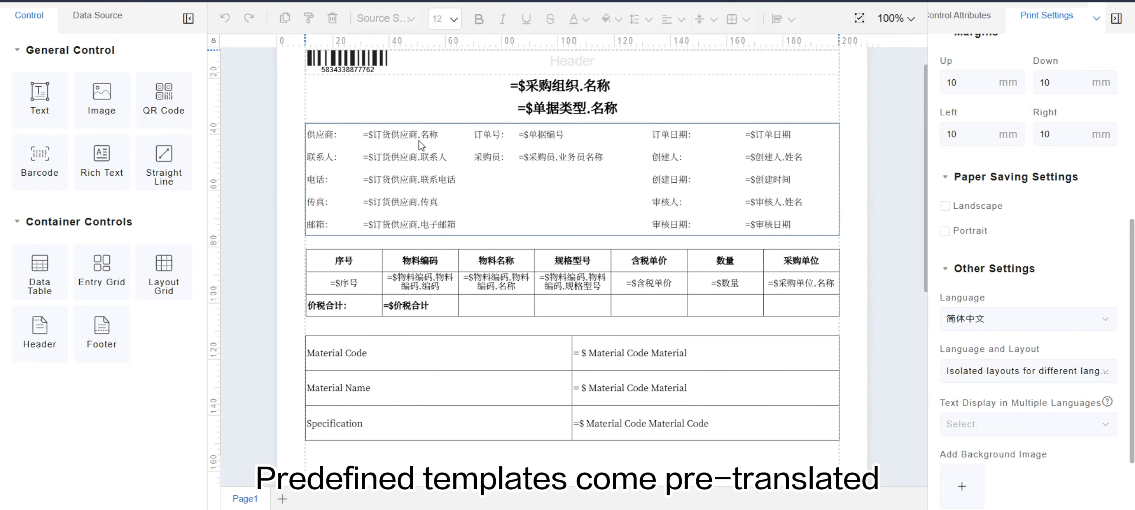
# Examine the translation of the entry grid's Material Code and Material Name labels and the supplier layout grid.
pyautogui.click(450, 373)
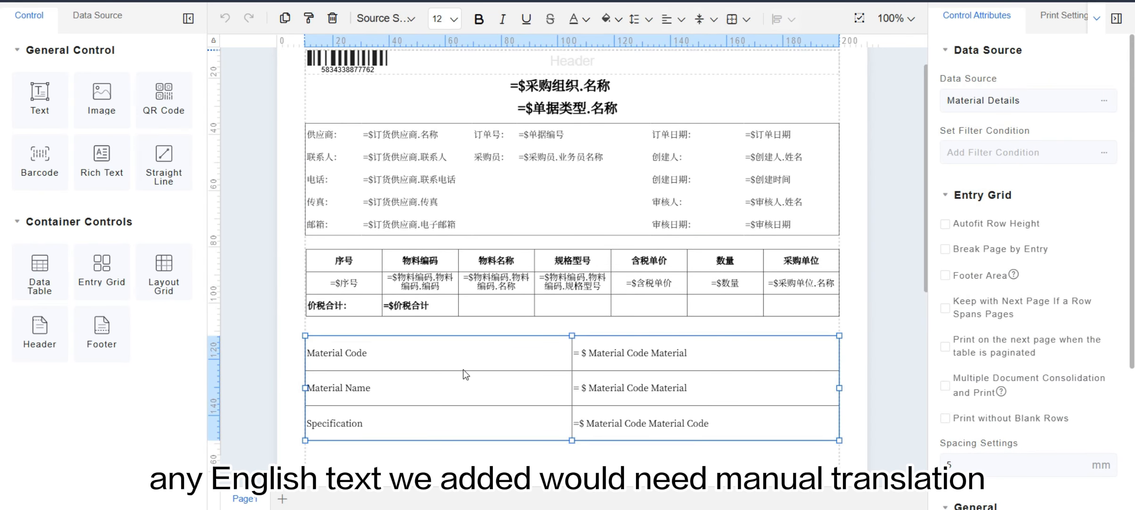
pyautogui.click(443, 358)
pyautogui.doubleClick(440, 358)
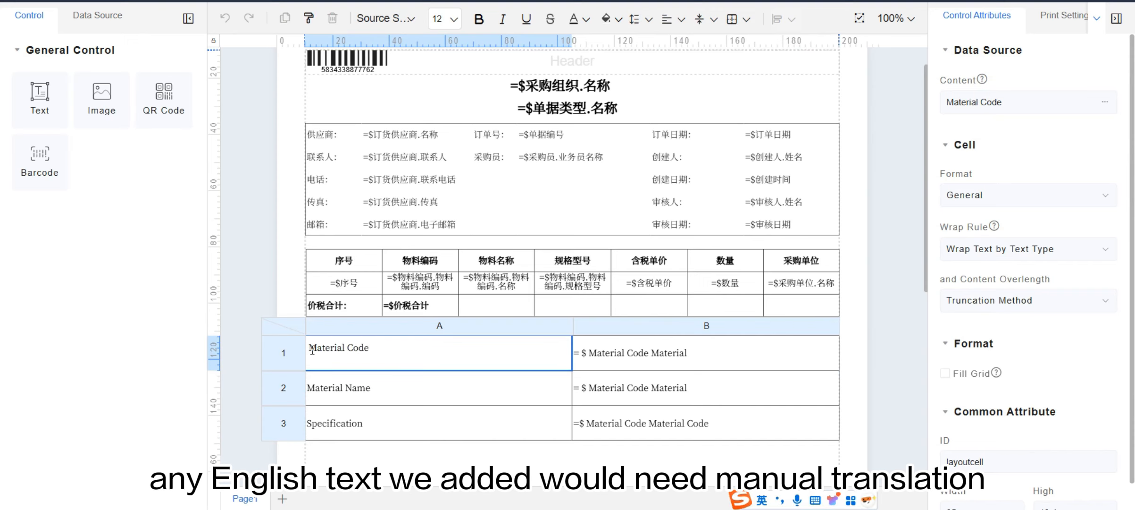
pyautogui.doubleClick(378, 387)
pyautogui.click(431, 223)
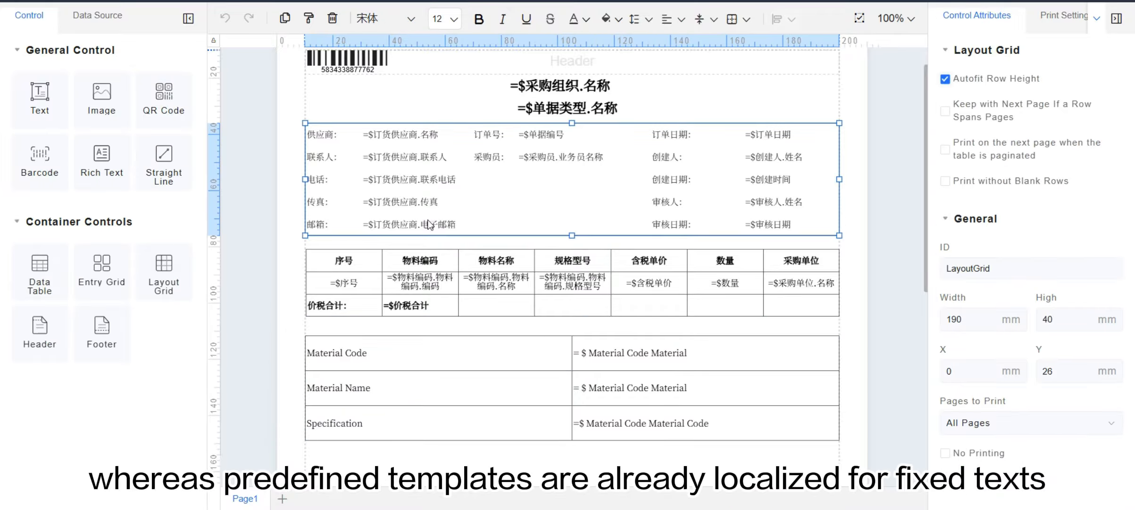
# Add a second page to the print template.
pyautogui.click(854, 340)
pyautogui.scroll(-5, 1024, 364)
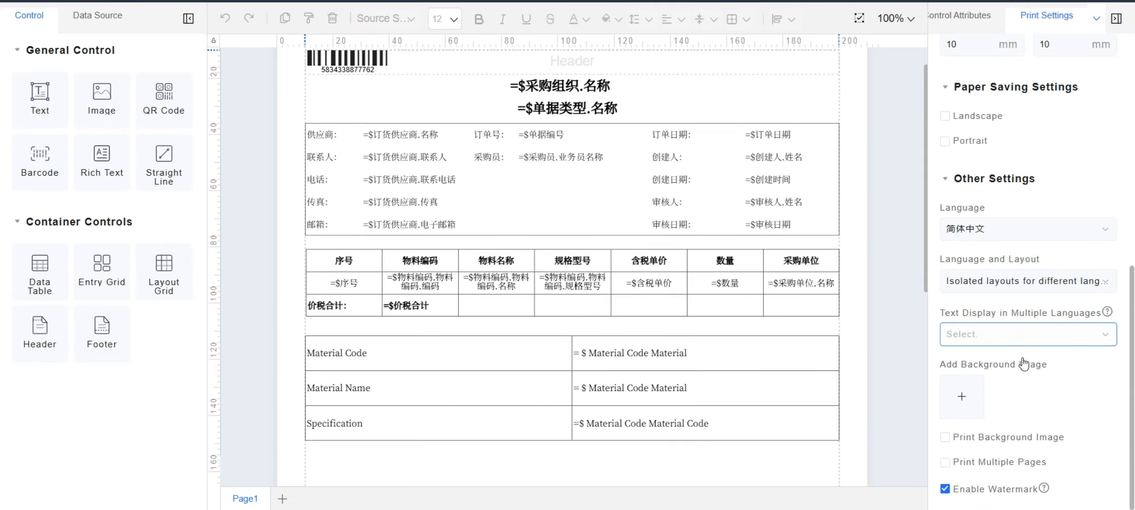
pyautogui.click(283, 498)
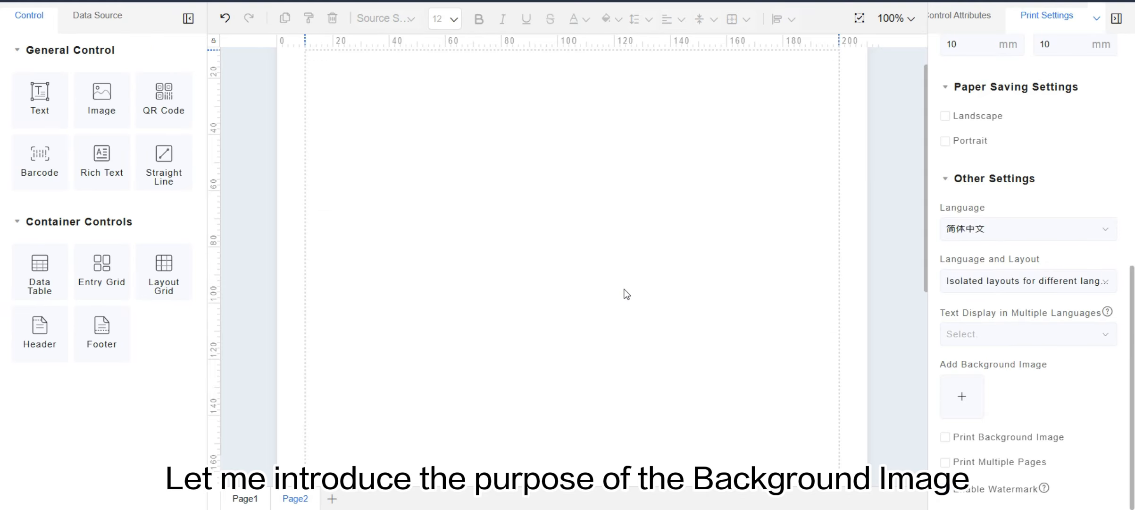
# Set the Express order picture as the second page's background image and place a Text control in the form's customer code box.
pyautogui.click(971, 399)
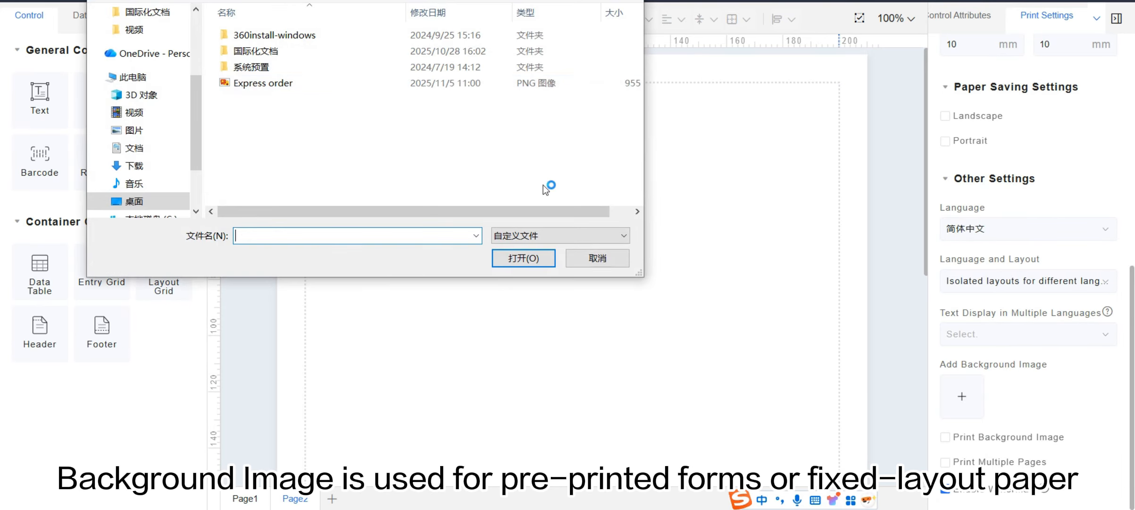
pyautogui.click(350, 84)
pyautogui.click(527, 262)
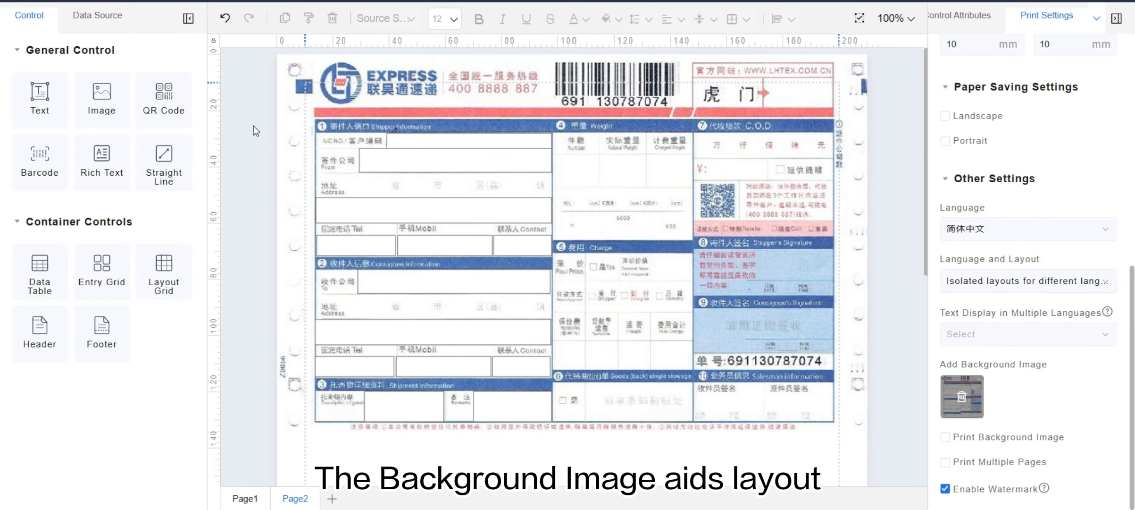
pyautogui.moveTo(39, 97); pyautogui.dragTo(424, 142)
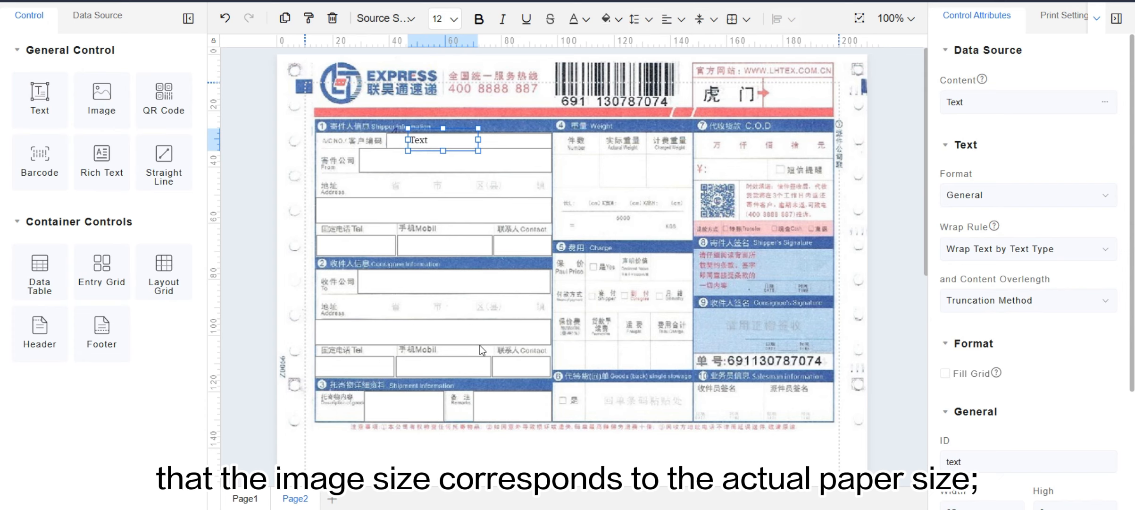
# Remove the background image and the Text control, and delete the second page from the template.
pyautogui.click(1064, 15)
pyautogui.scroll(-5, 1065, 285)
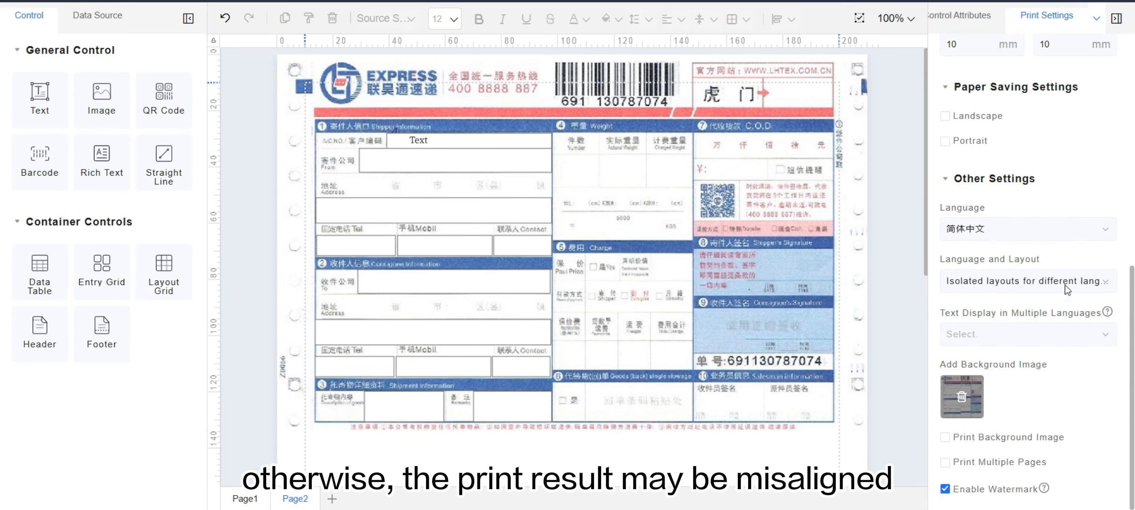
pyautogui.click(969, 394)
pyautogui.click(436, 138)
pyautogui.press('Delete')
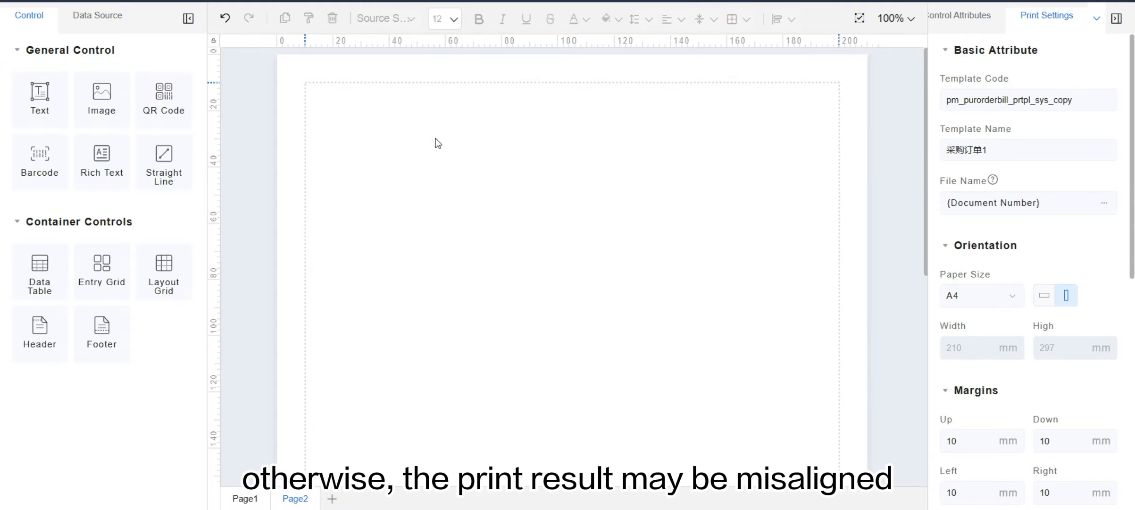
pyautogui.click(324, 492)
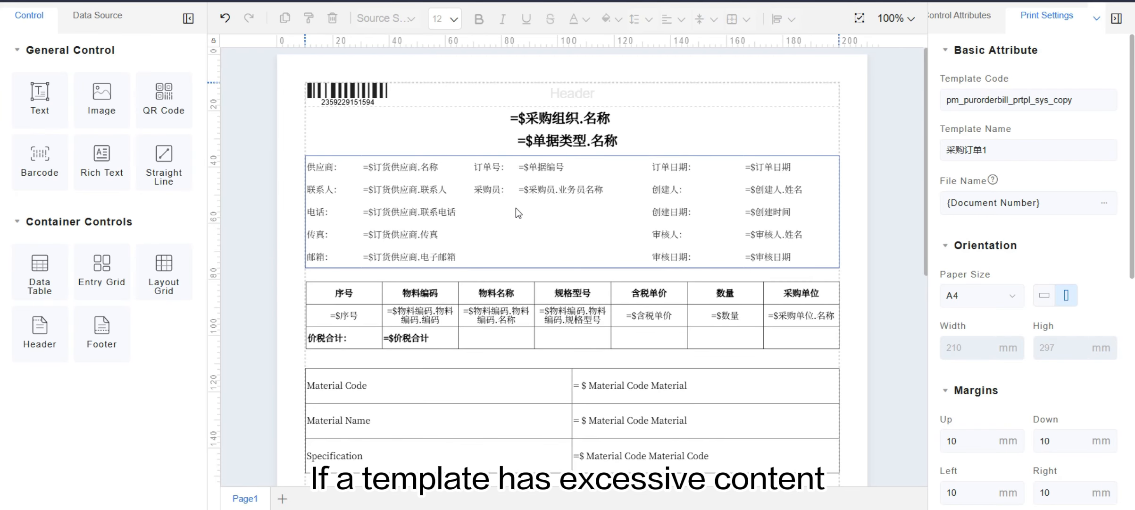
# Add a blank page after the first page's content and delete it again.
pyautogui.scroll(-6, 457, 337)
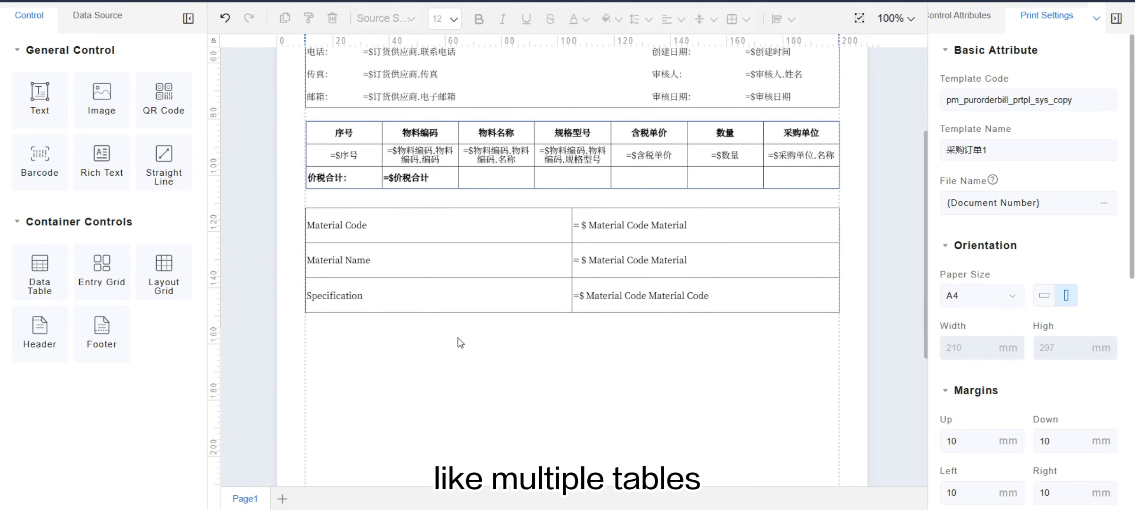
pyautogui.scroll(-3, 458, 338)
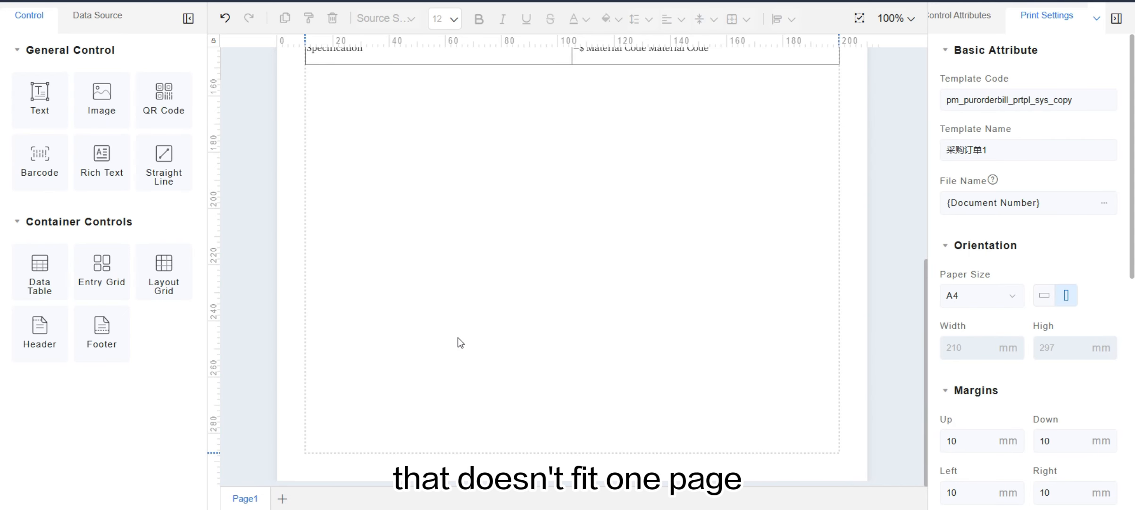
pyautogui.click(283, 498)
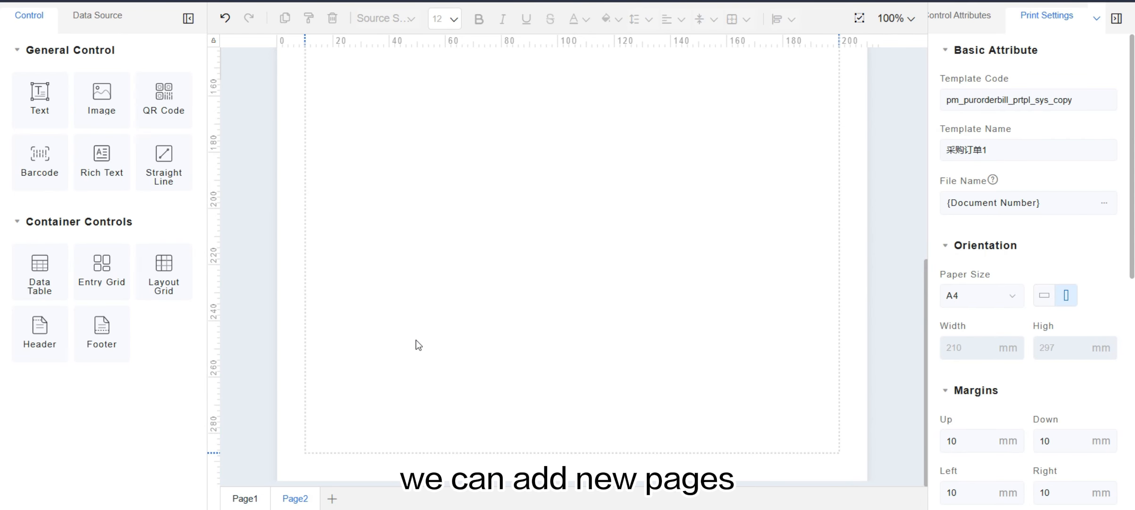
pyautogui.scroll(10, 417, 344)
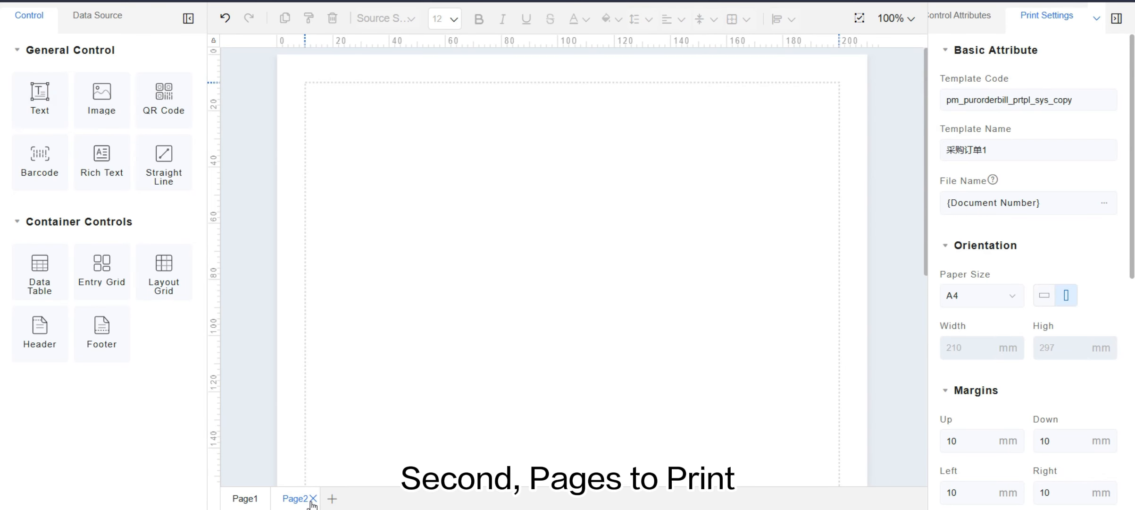
pyautogui.click(313, 498)
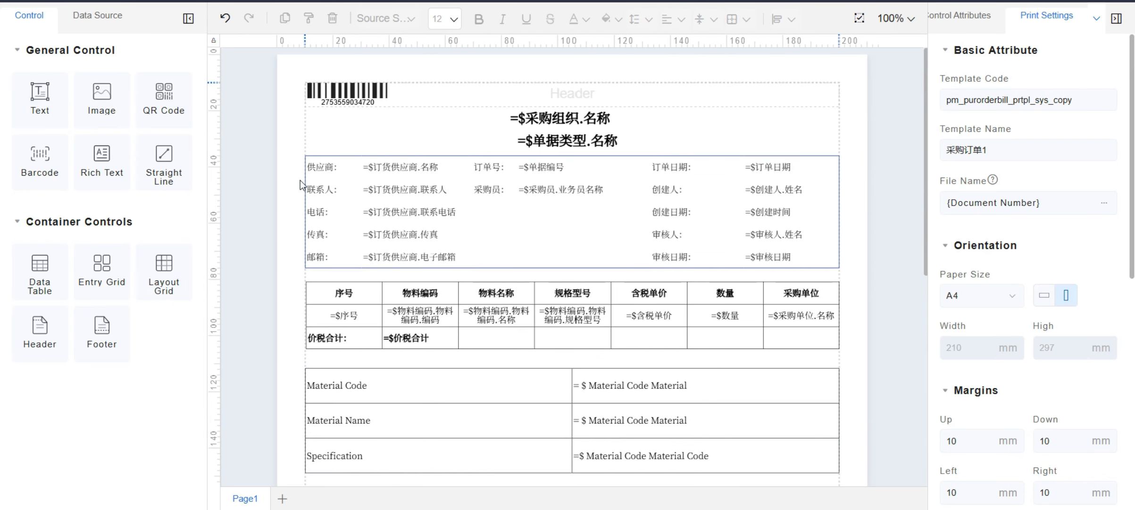
# Select the two title fields and the supplier layout grid together and review their Pages to Print options.
pyautogui.moveTo(282, 113); pyautogui.dragTo(758, 236)
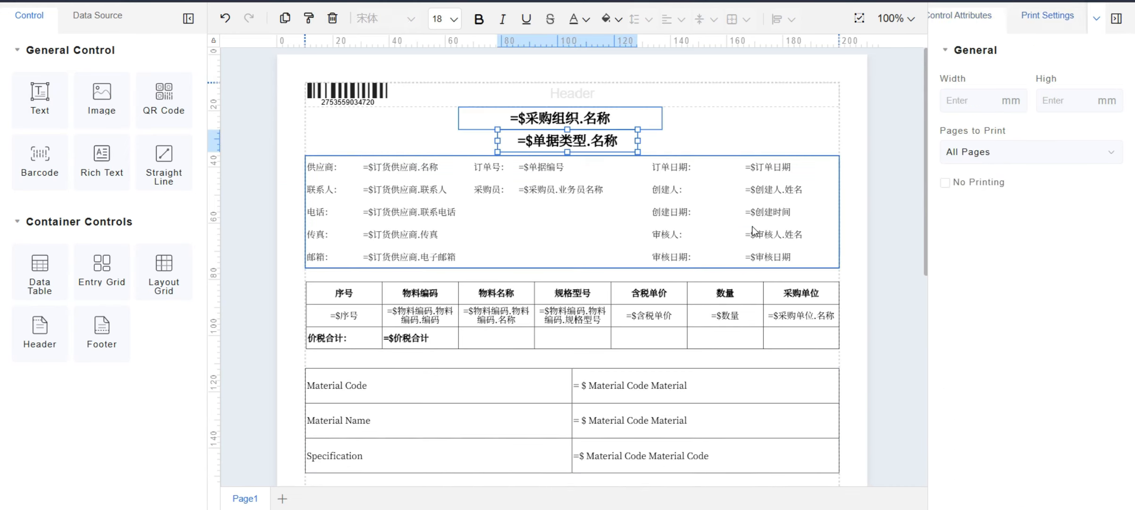
pyautogui.click(1041, 155)
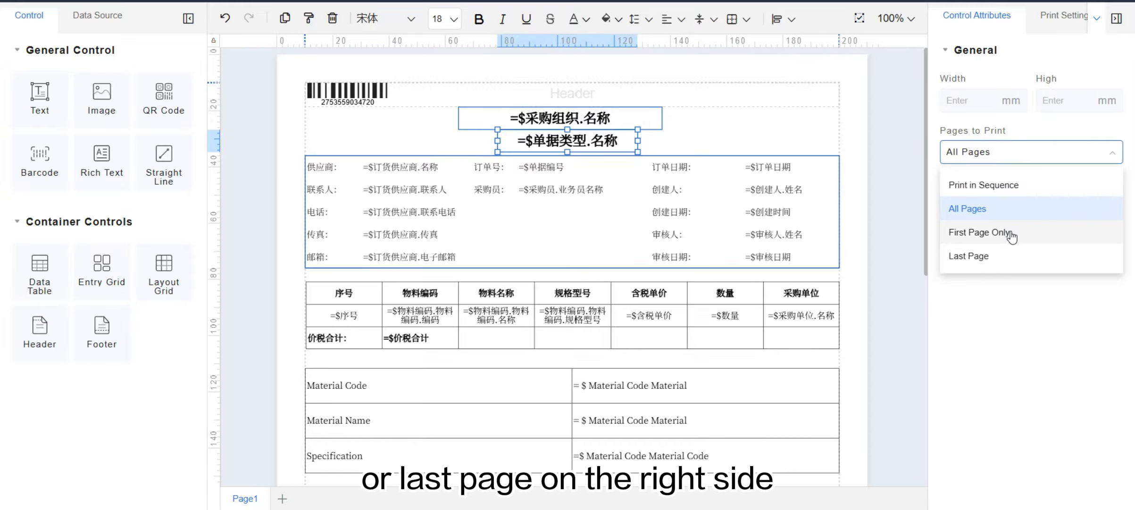
pyautogui.click(932, 163)
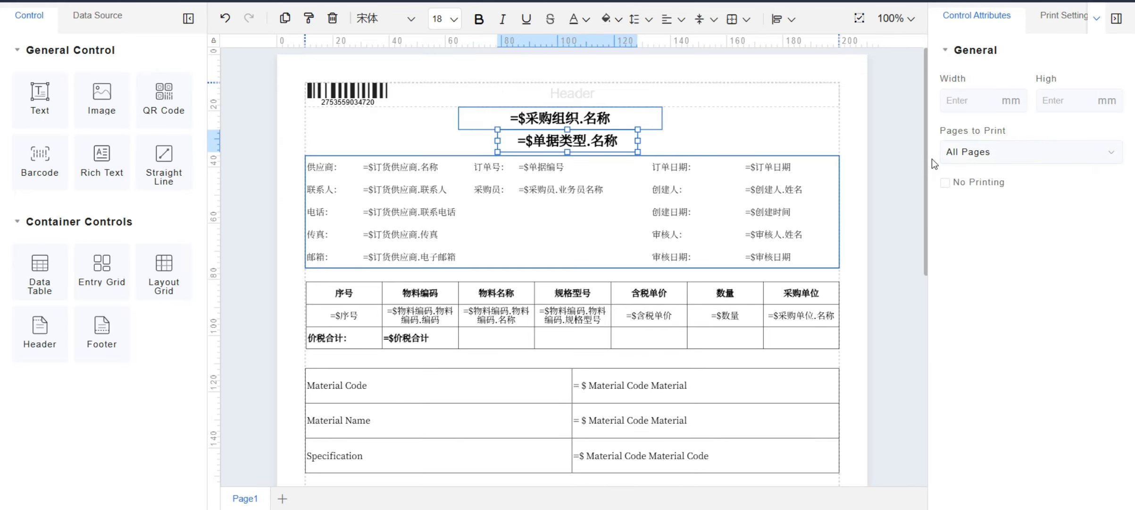
pyautogui.click(764, 123)
# Start a content formula for the data table's total row cell under 数量, inserting the Document Number and Document Status fields.
pyautogui.click(726, 337)
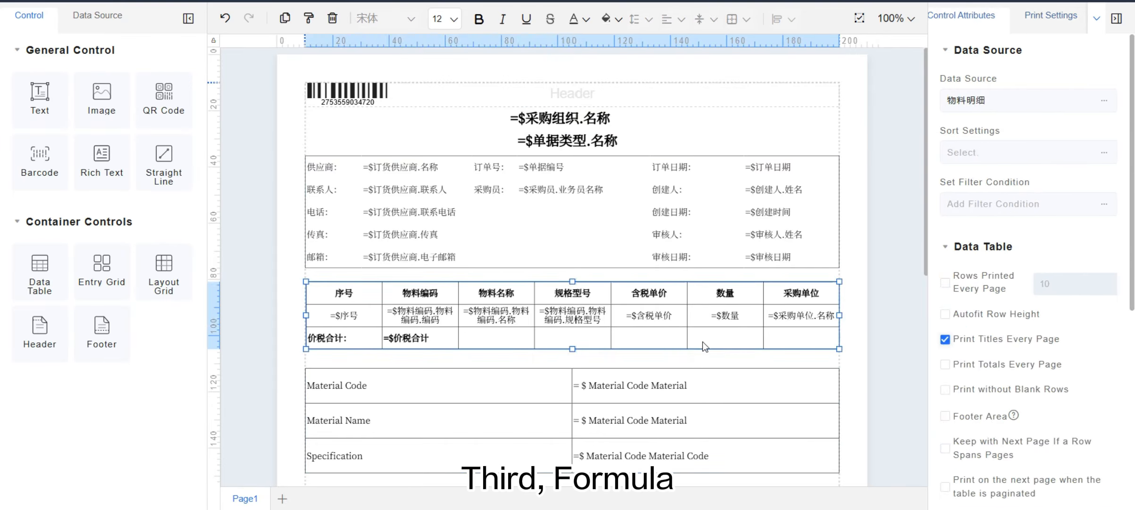
pyautogui.click(726, 337)
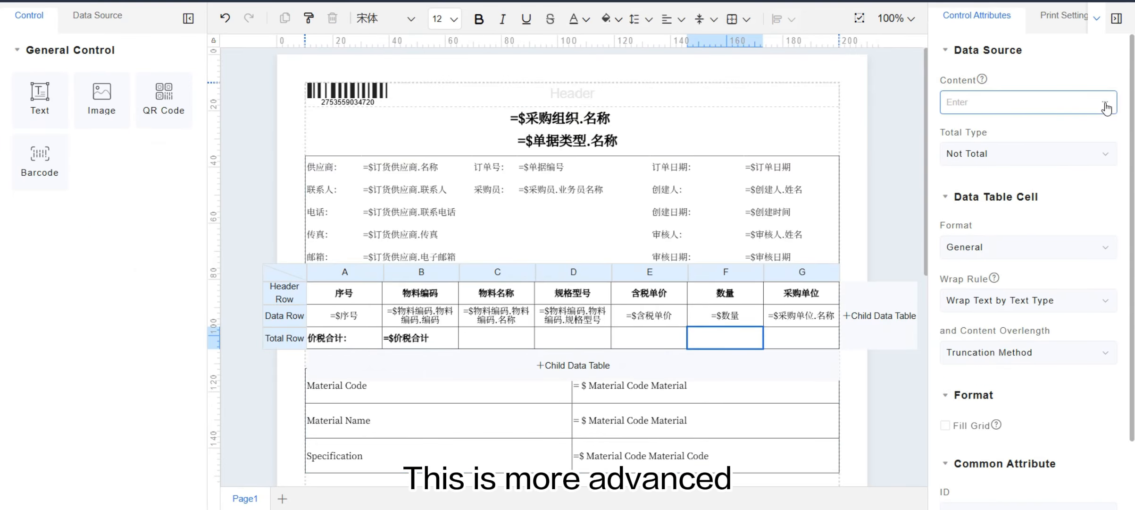
pyautogui.click(1106, 104)
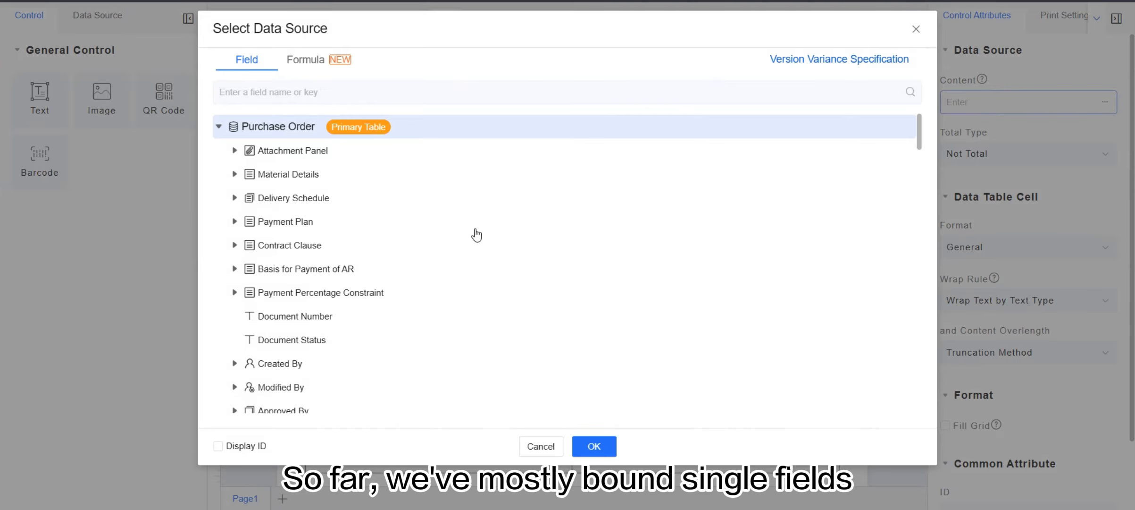
pyautogui.click(309, 59)
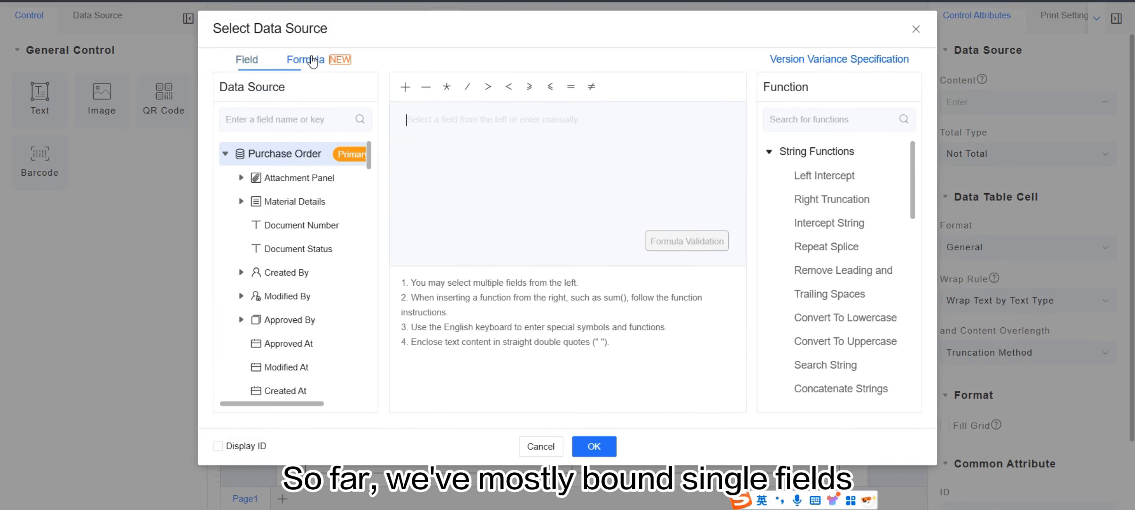
pyautogui.click(429, 122)
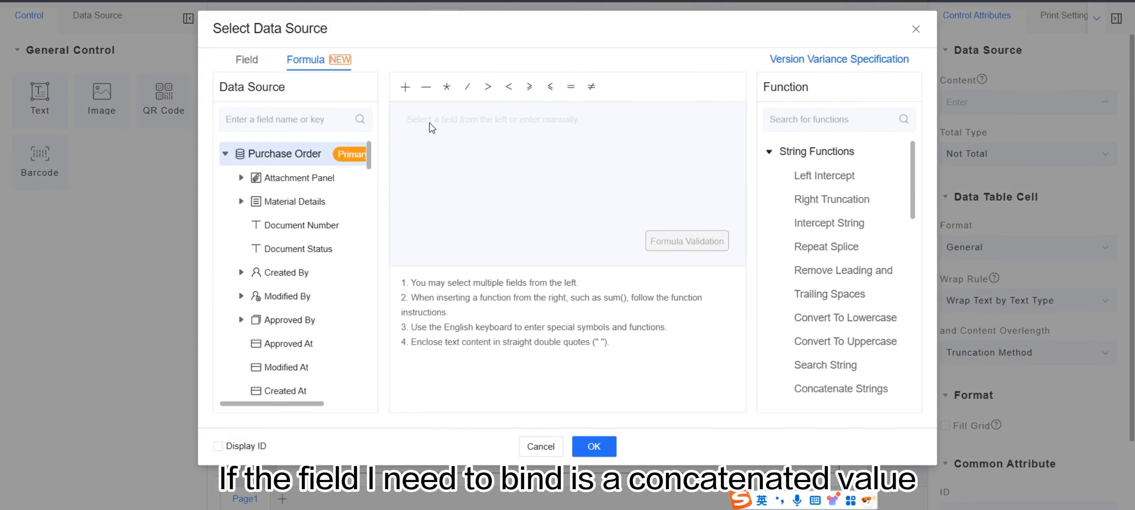
pyautogui.click(335, 227)
pyautogui.click(328, 249)
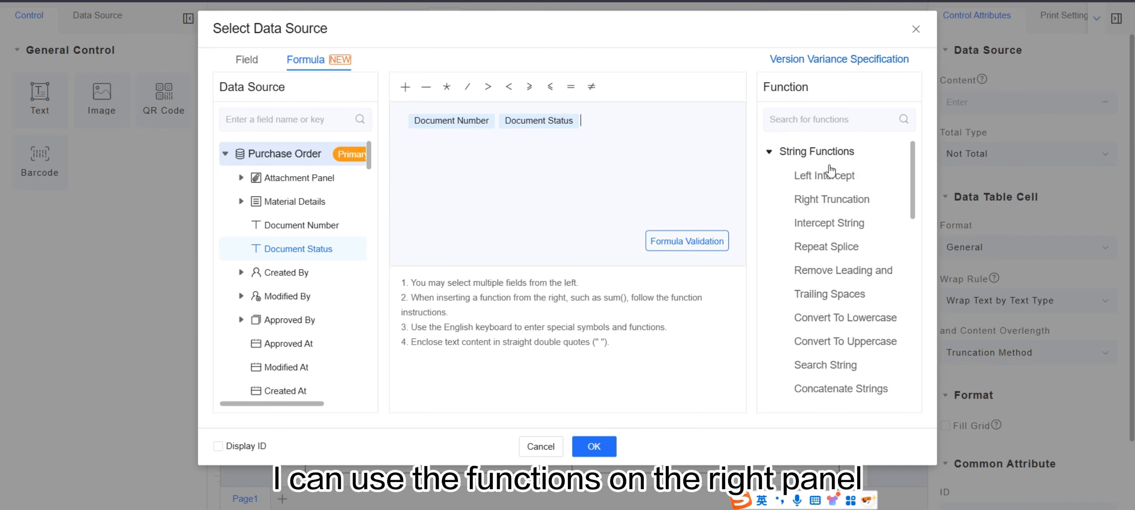
# Review the available formula functions, try adding the Average function, and discard the formula.
pyautogui.scroll(-5, 835, 223)
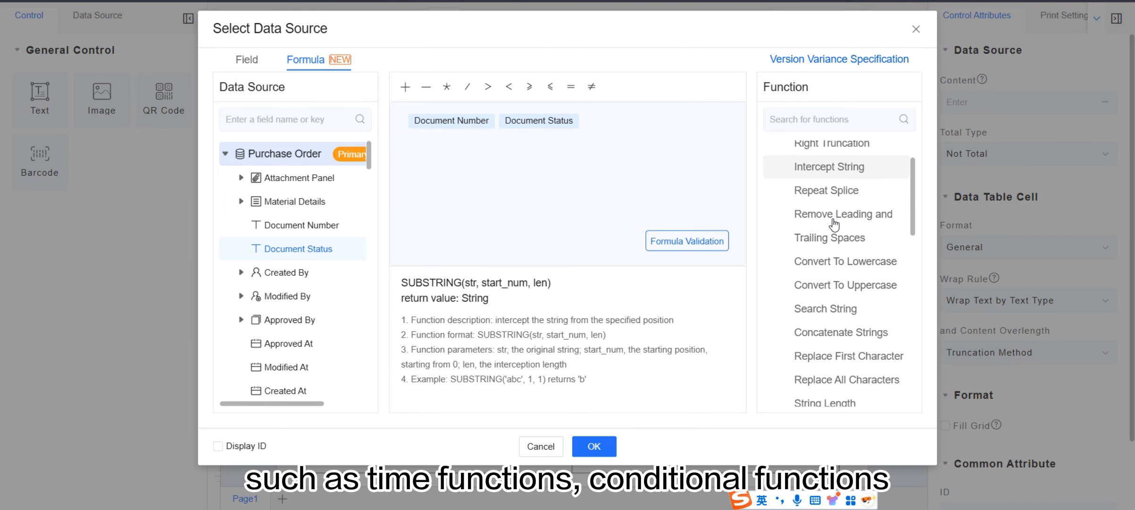
pyautogui.scroll(-5, 834, 223)
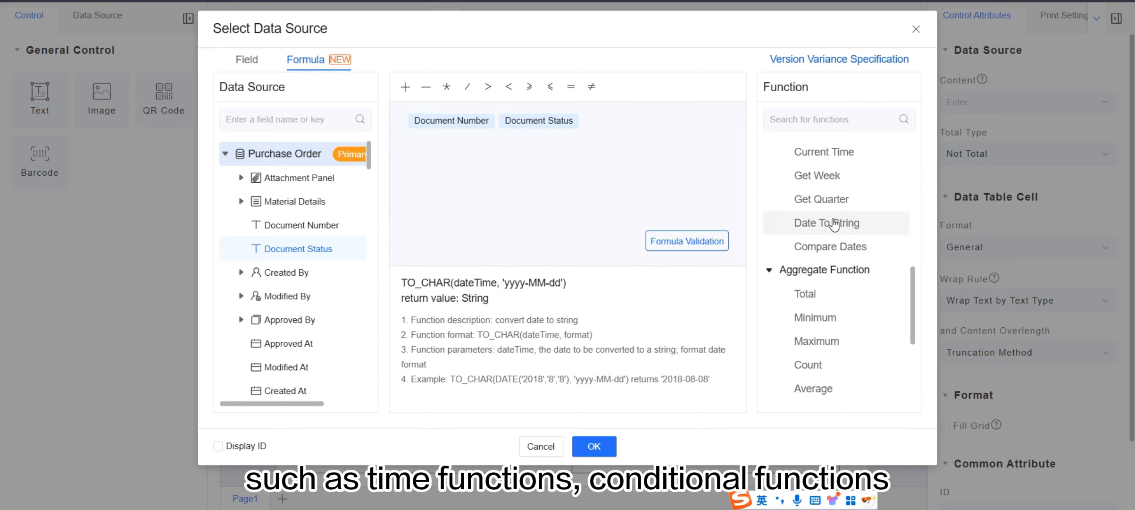
pyautogui.scroll(-2, 834, 224)
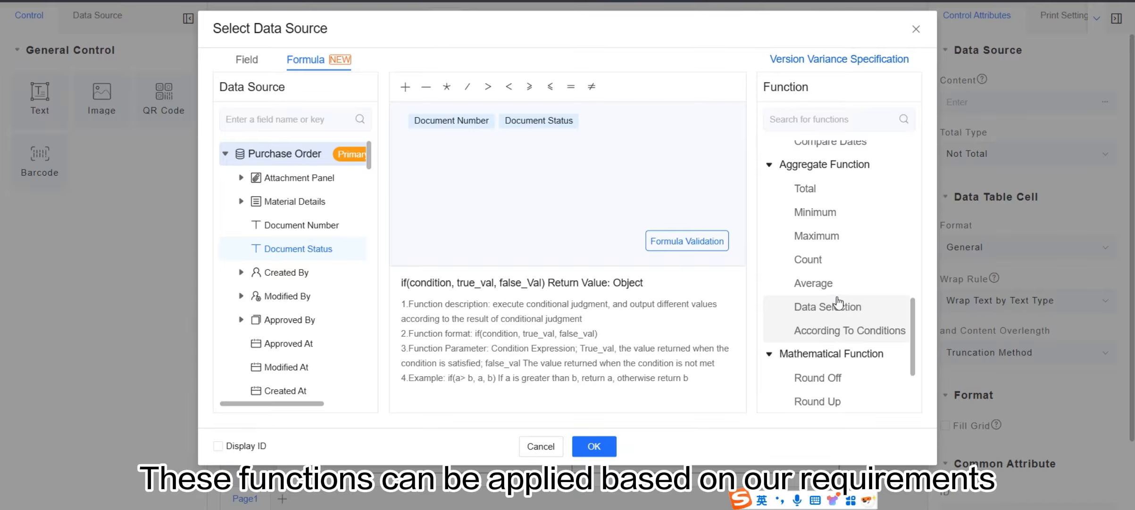
pyautogui.scroll(-4, 833, 313)
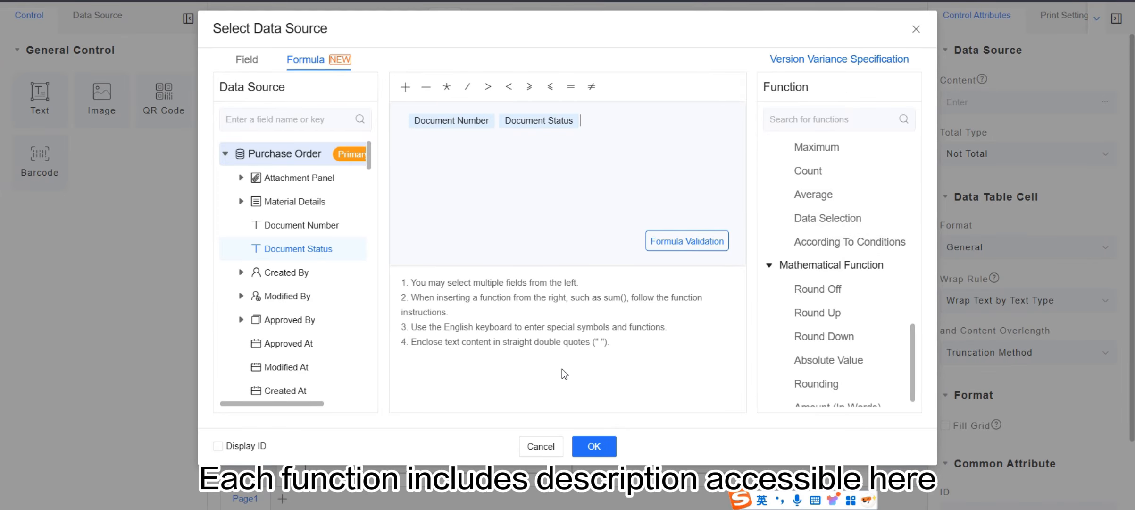
pyautogui.click(801, 196)
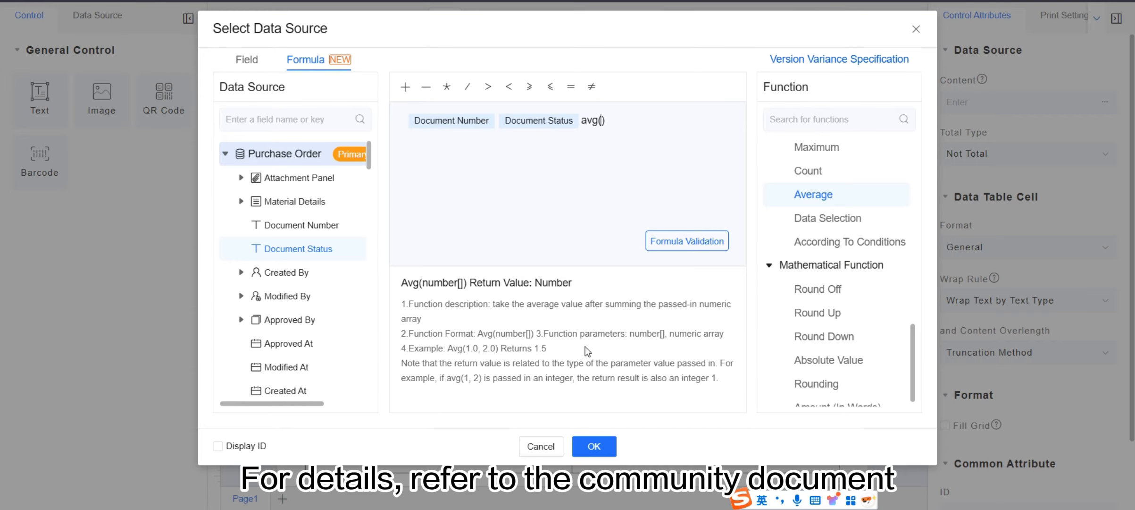
pyautogui.click(541, 446)
pyautogui.click(542, 240)
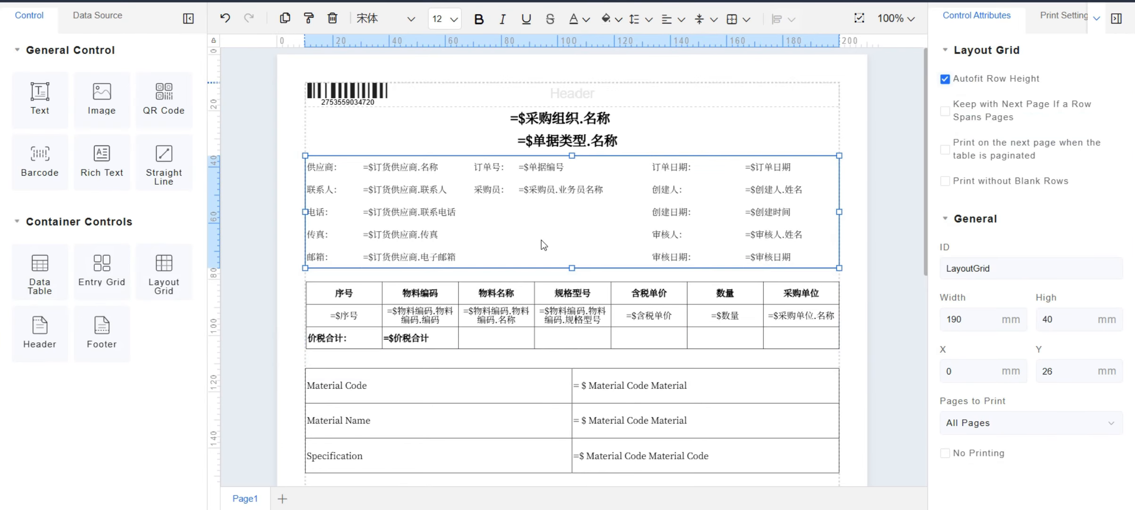
pyautogui.click(288, 104)
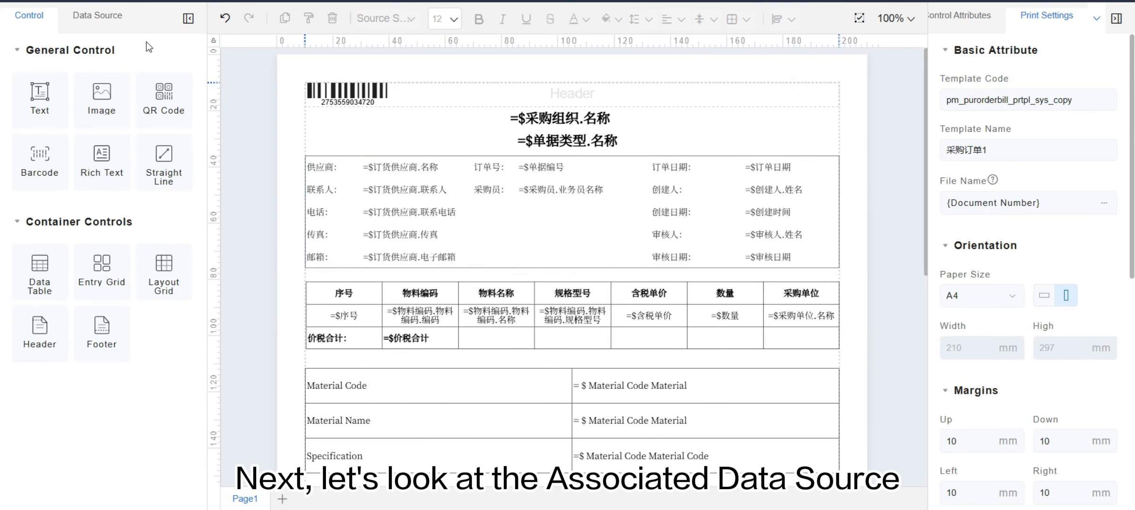
# Examine the Associated Data Source settings and the fields required for a new data source, leaving without adding one.
pyautogui.click(101, 19)
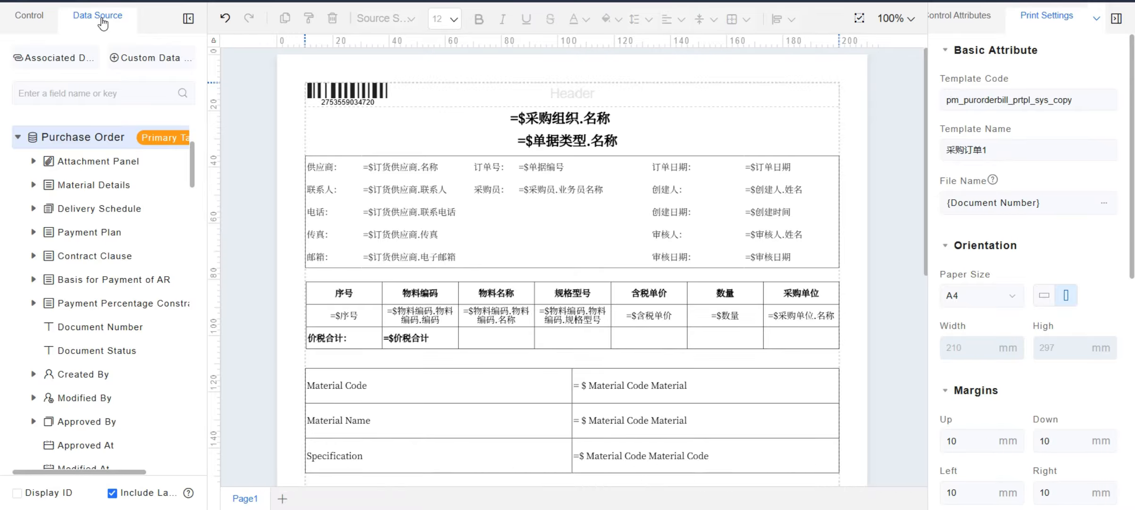
pyautogui.click(72, 60)
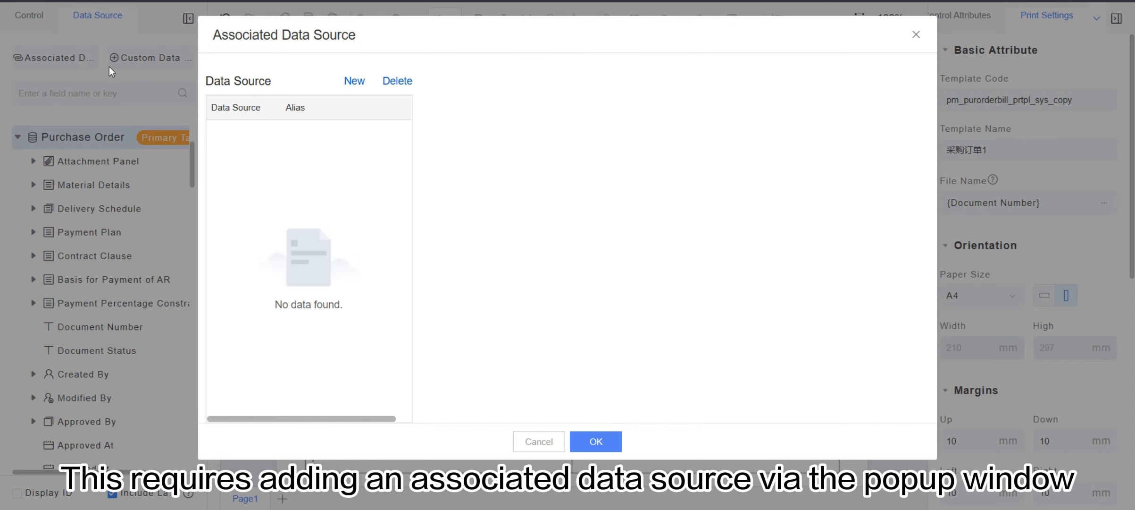
pyautogui.click(356, 83)
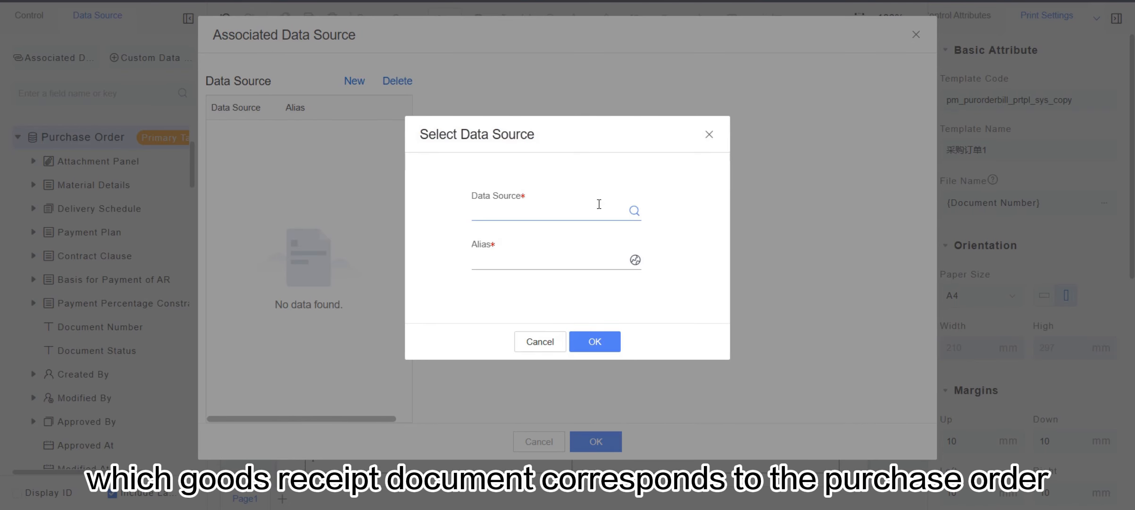
pyautogui.click(711, 134)
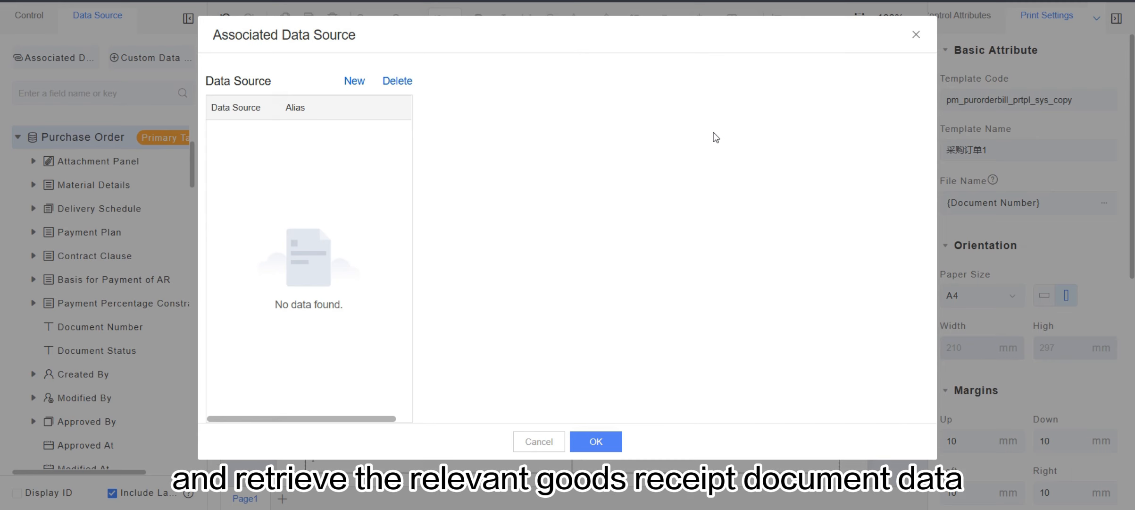
pyautogui.click(541, 440)
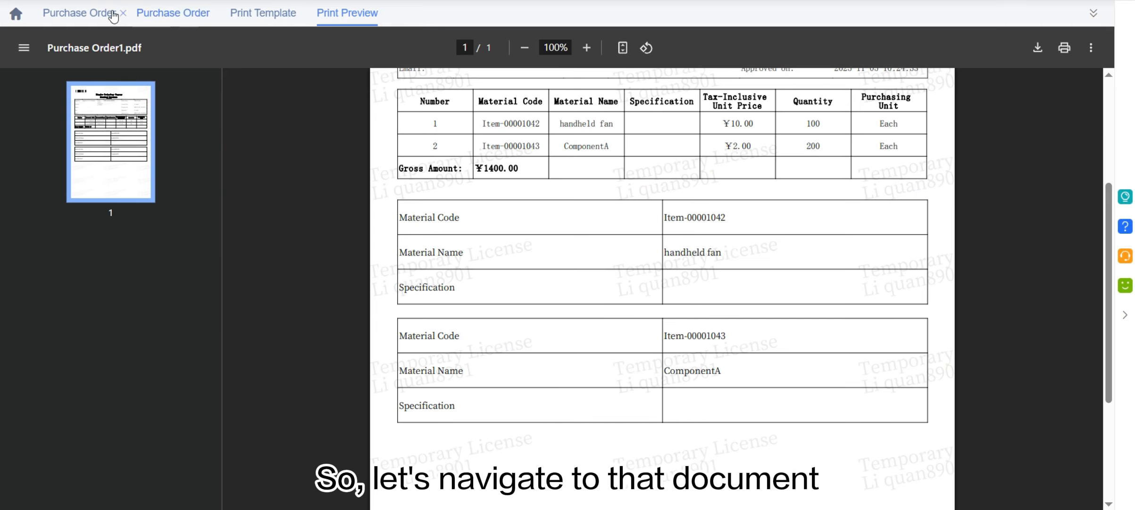
# Open the purchase order list's Print Settings, review the template and language choices, and confirm Purchase Order1 as default template with English as print language.
pyautogui.click(112, 14)
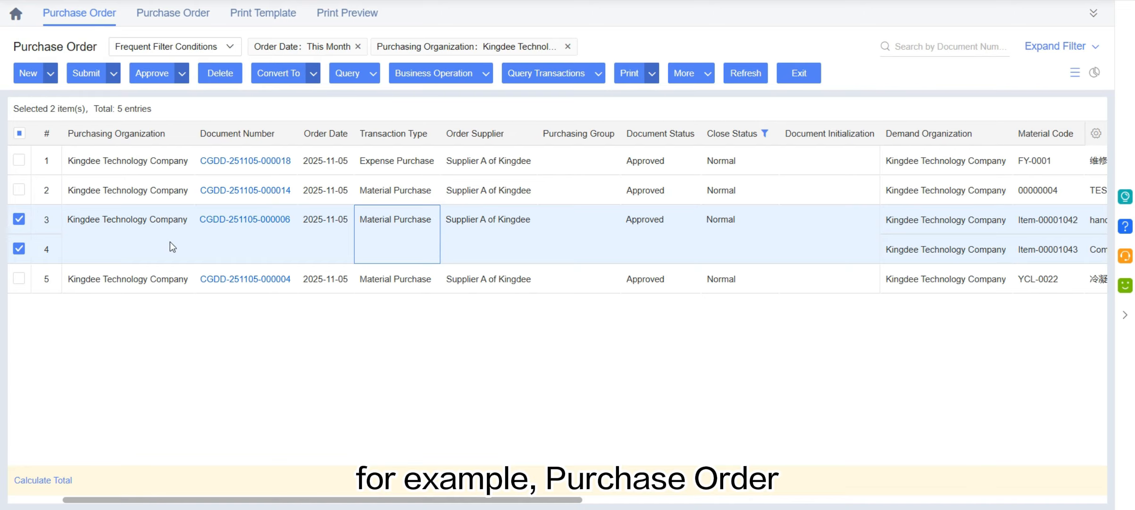
pyautogui.click(653, 76)
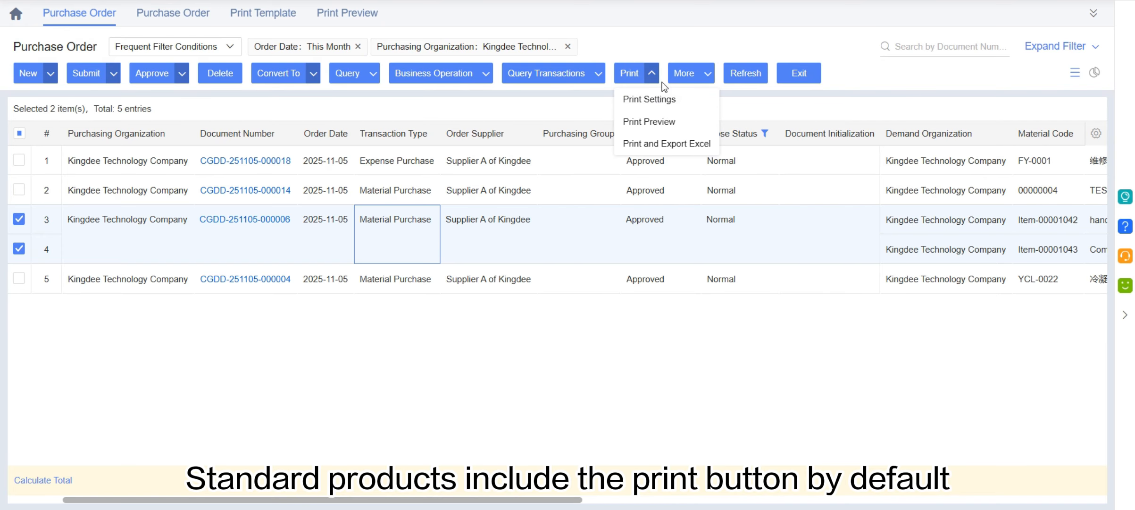
pyautogui.click(659, 107)
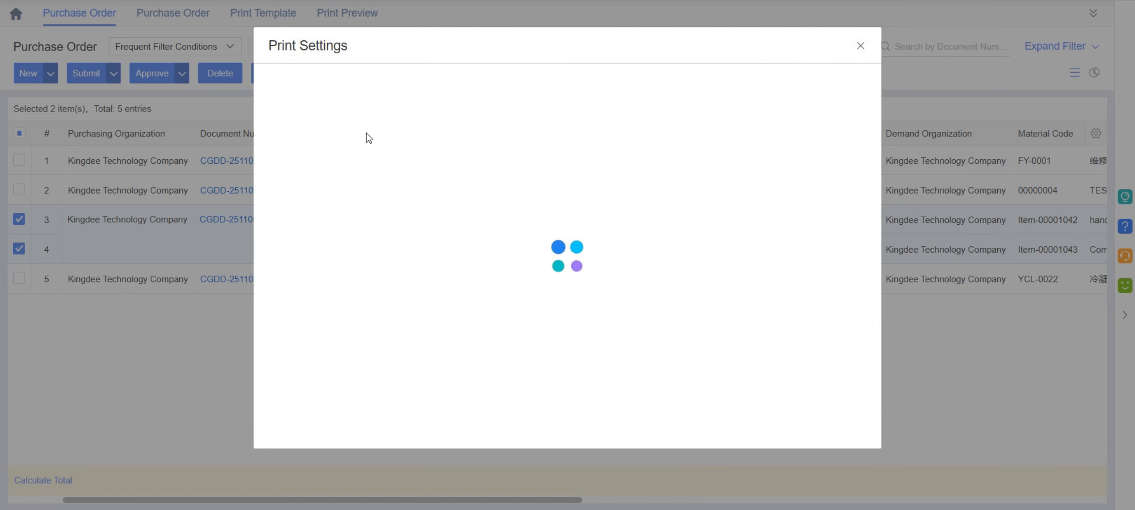
pyautogui.click(386, 137)
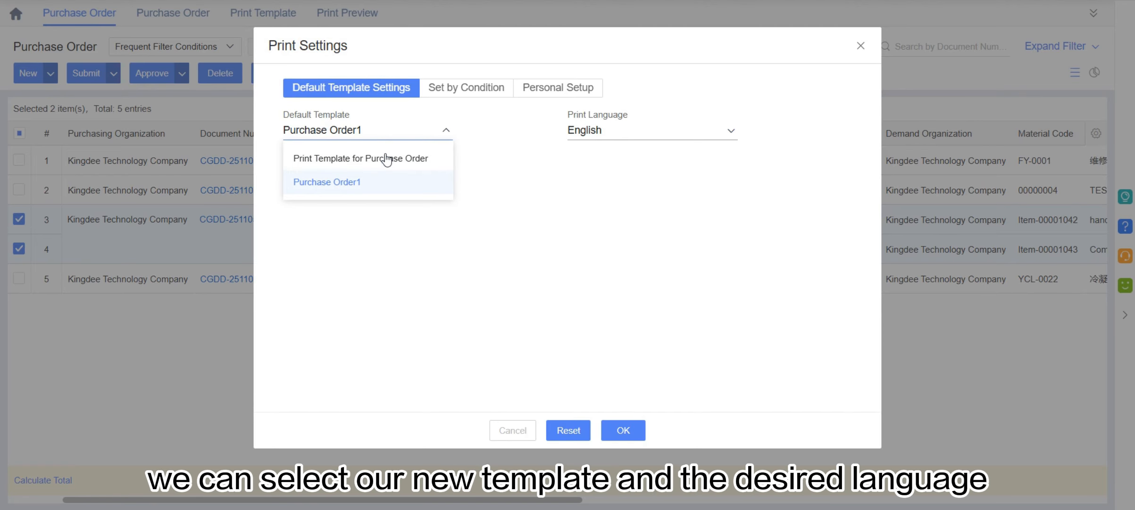
pyautogui.click(494, 193)
pyautogui.click(590, 134)
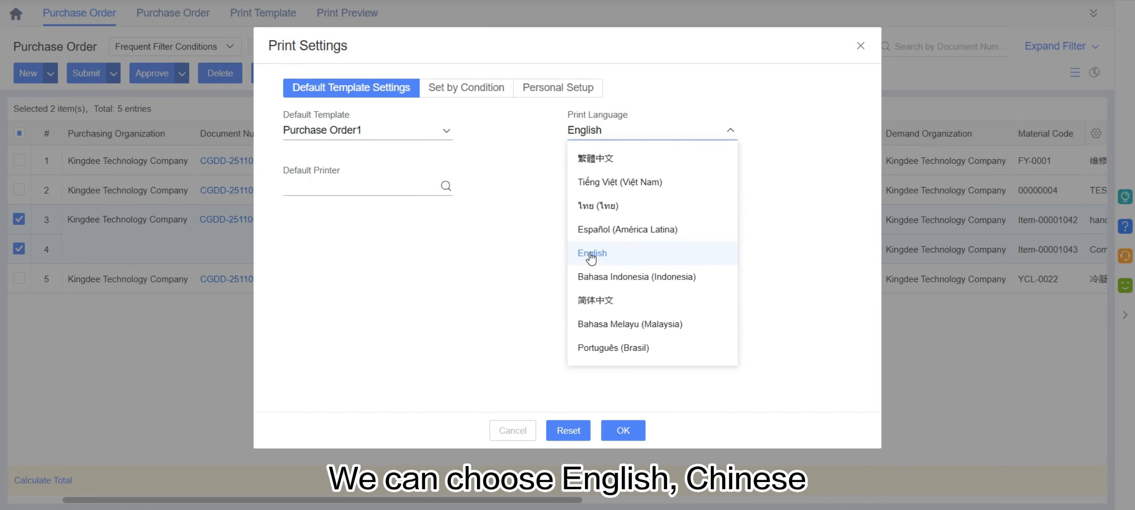
pyautogui.click(519, 292)
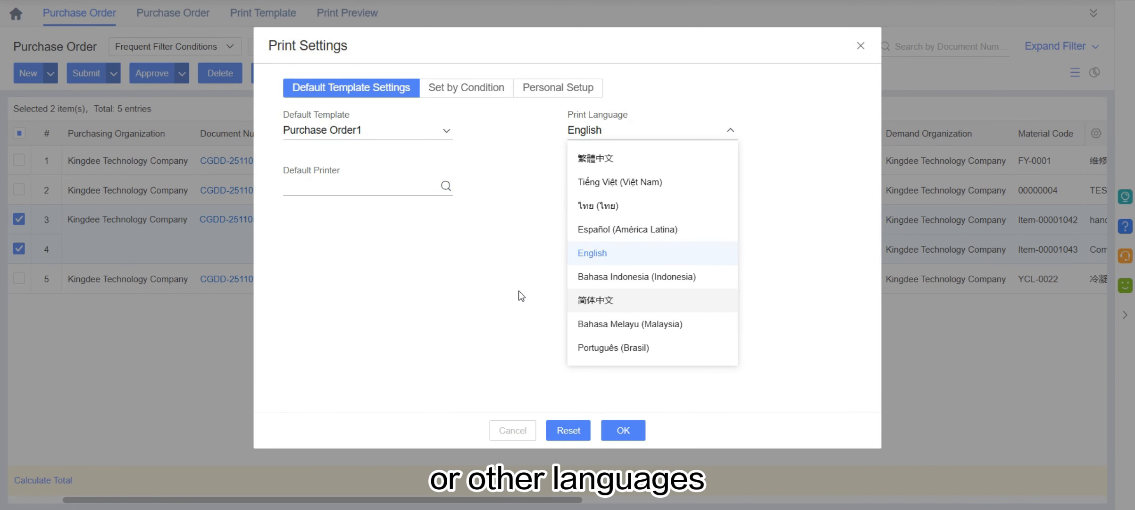
pyautogui.click(623, 430)
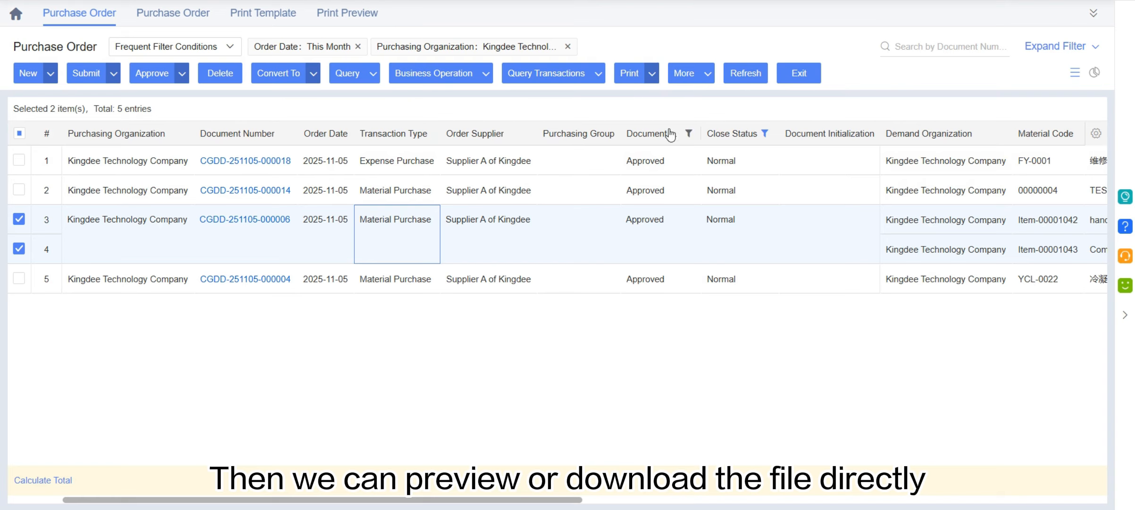
# Generate the print preview of the selected purchase order, and return to the order list to show the additional print options.
pyautogui.click(632, 76)
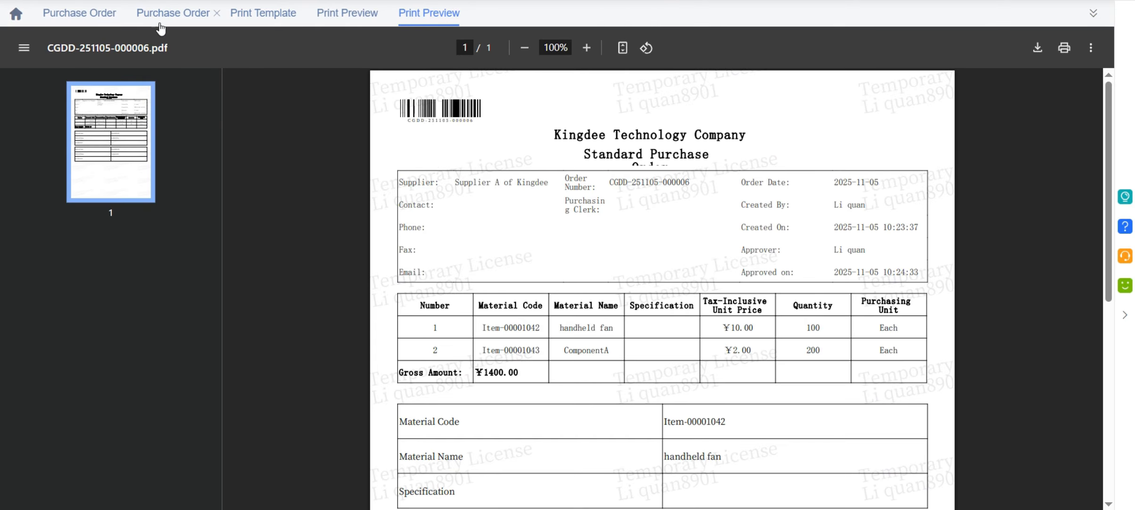
pyautogui.click(99, 14)
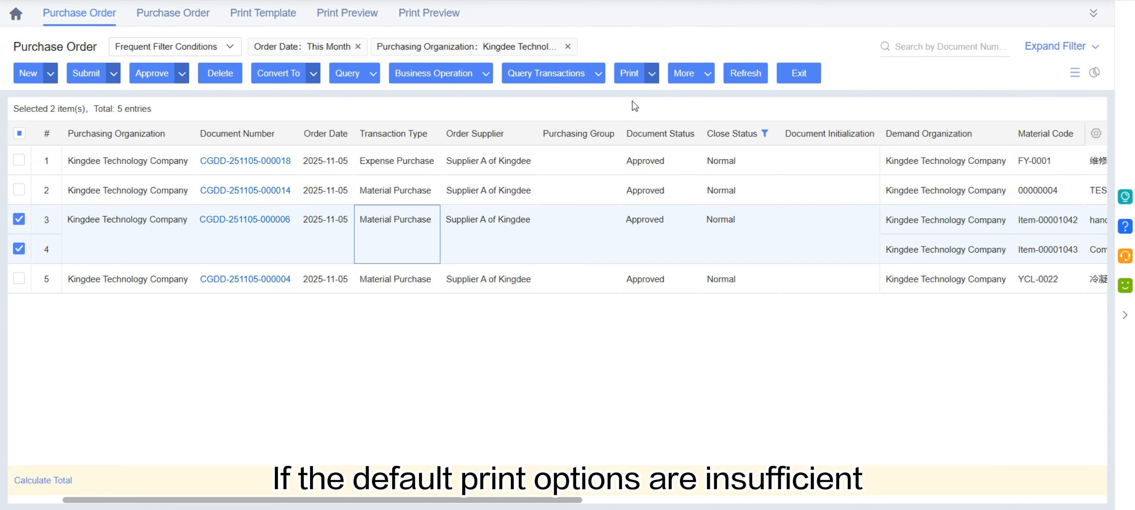
pyautogui.click(653, 73)
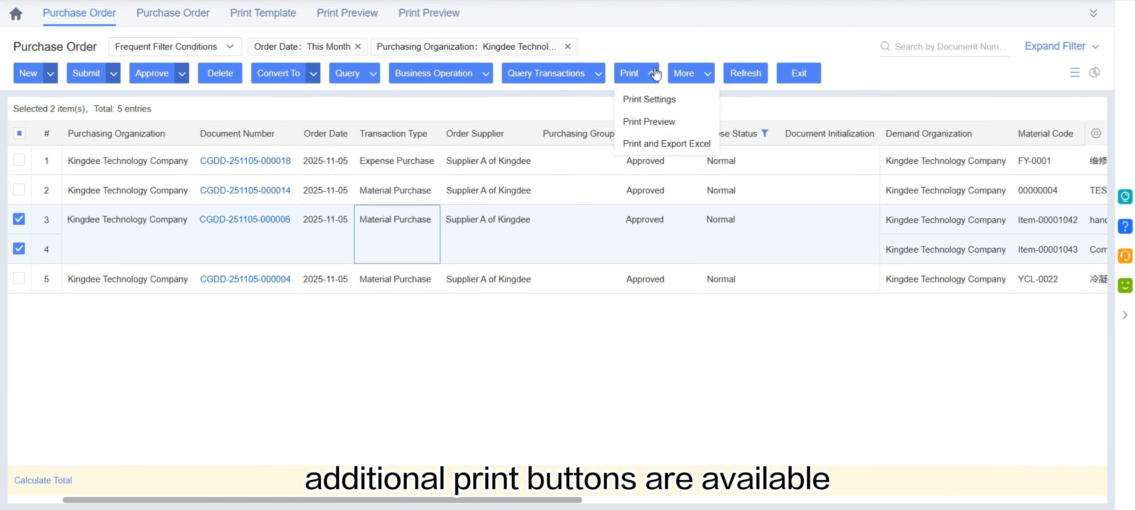